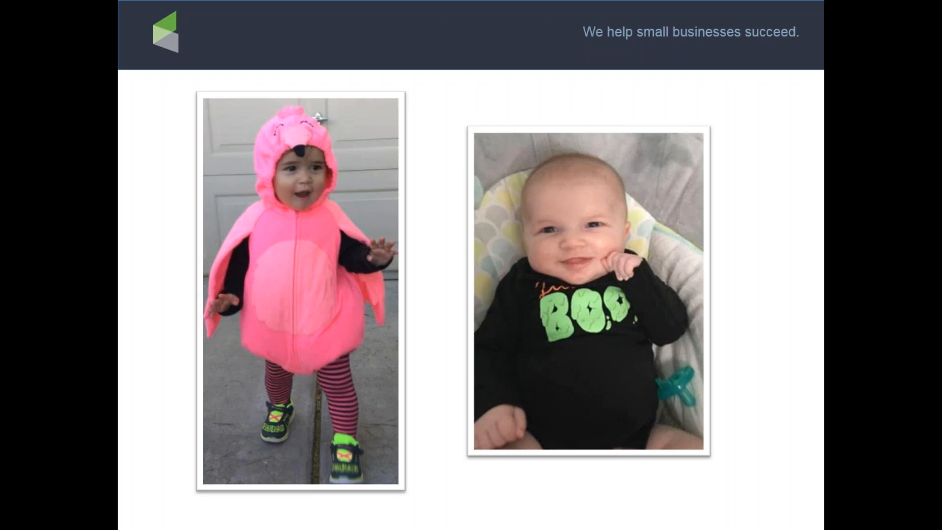
{"action": "key", "text": "Right"}
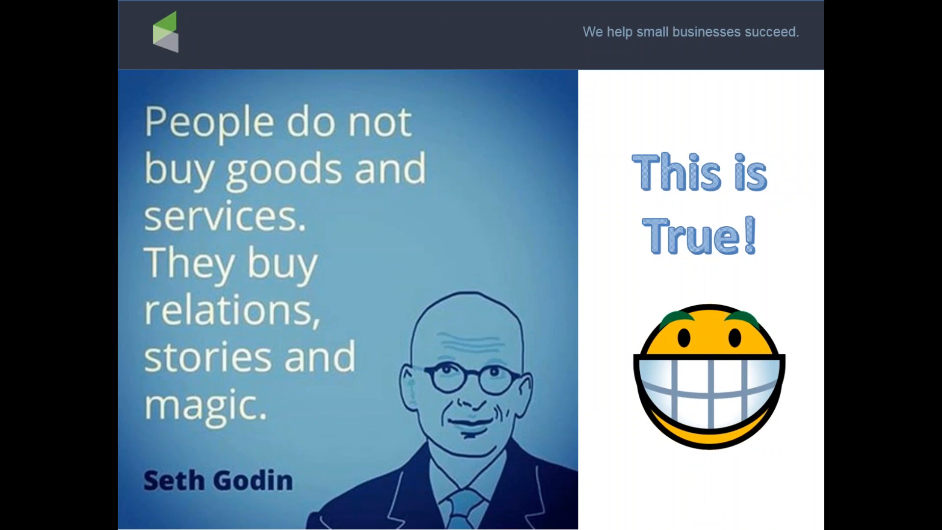
{"action": "key", "text": "Right"}
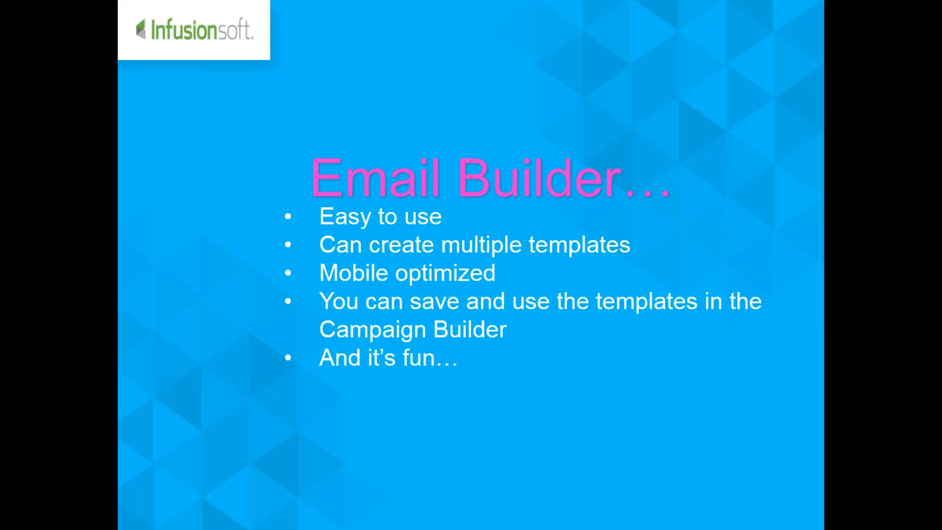
{"action": "key", "text": "Right"}
{"action": "key", "text": "Right"}
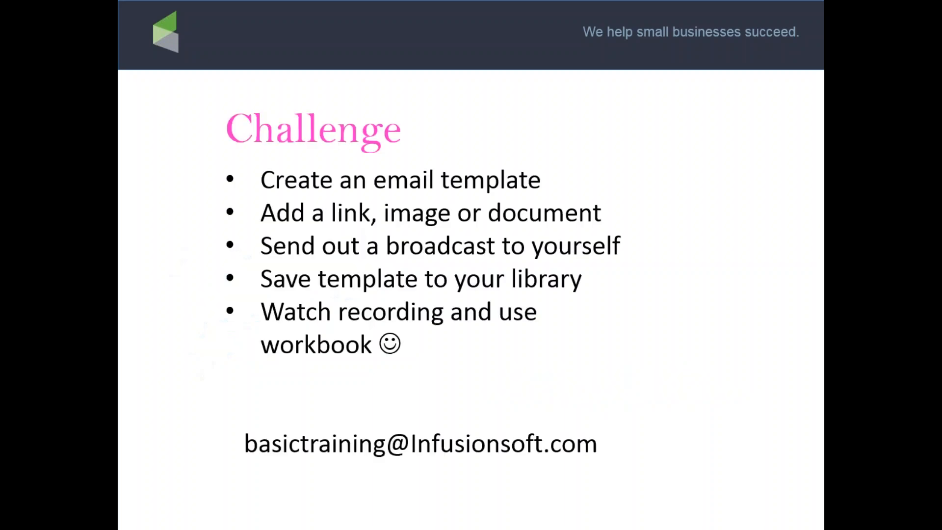
{"action": "key", "text": "Left"}
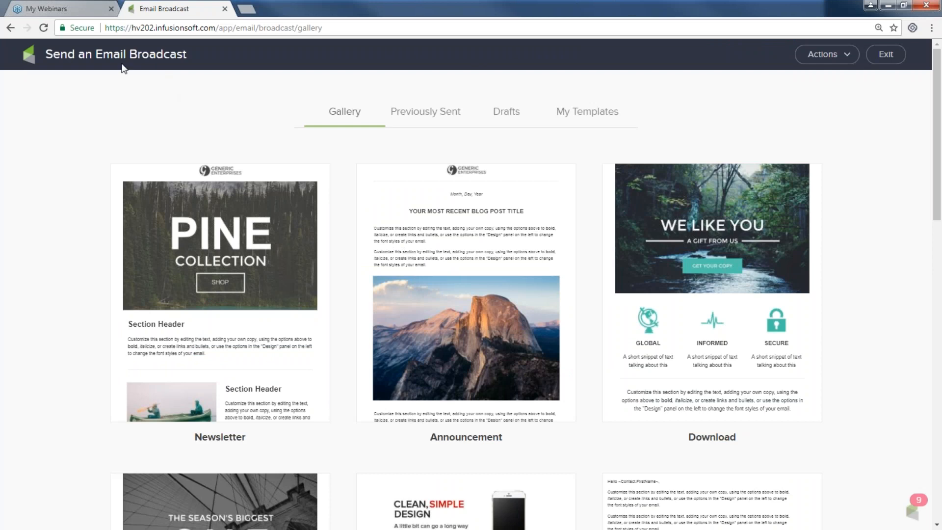
Exit the email broadcast template gallery and open the Dashboard.
{"action": "left_click", "coordinate": [888, 57]}
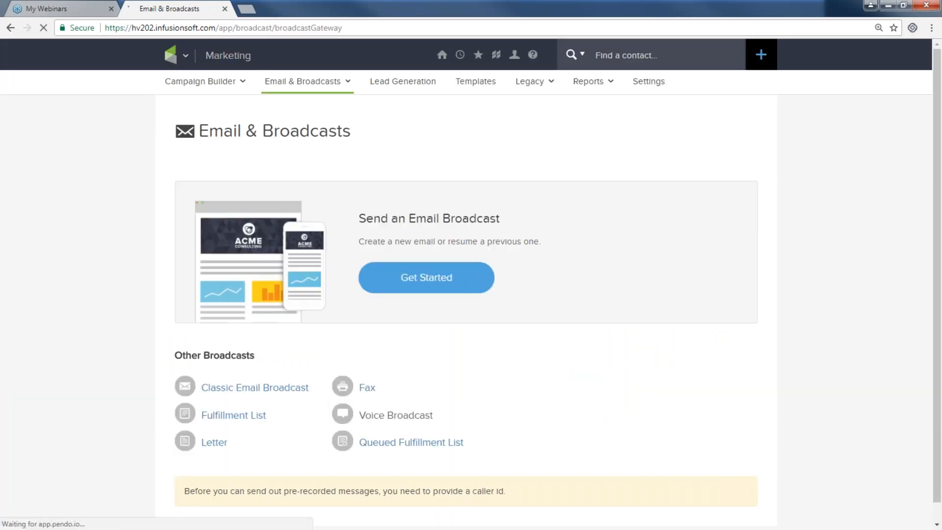
{"action": "mouse_move", "coordinate": [441, 54]}
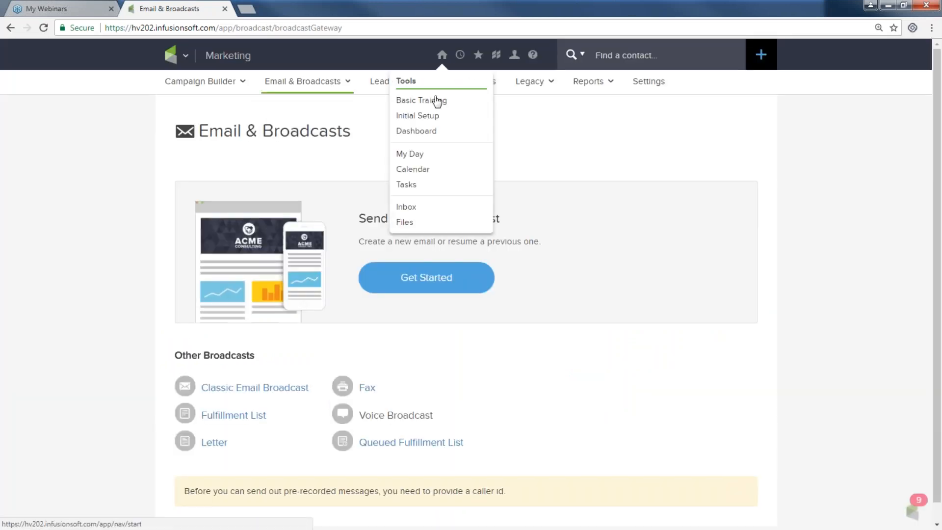
{"action": "left_click", "coordinate": [417, 139]}
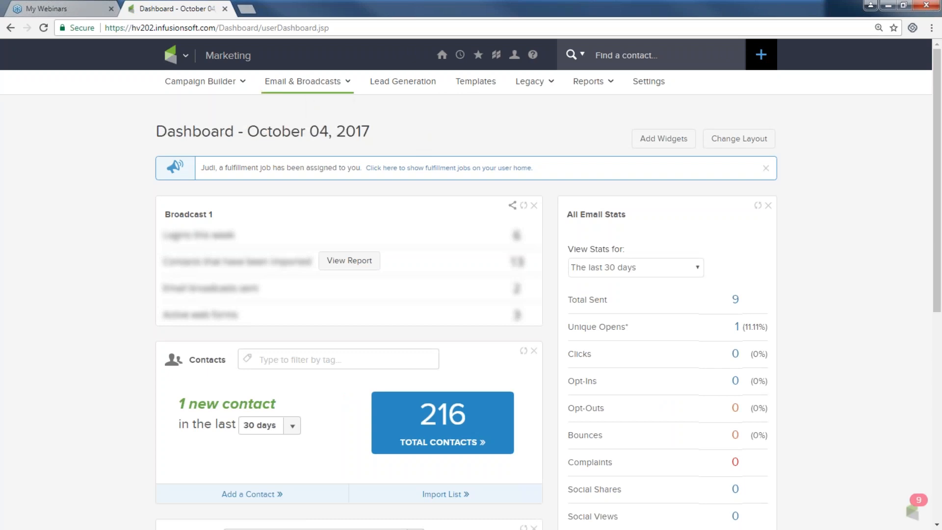
Go to Email & Broadcasts under Marketing and start a new email broadcast.
{"action": "left_click", "coordinate": [185, 55]}
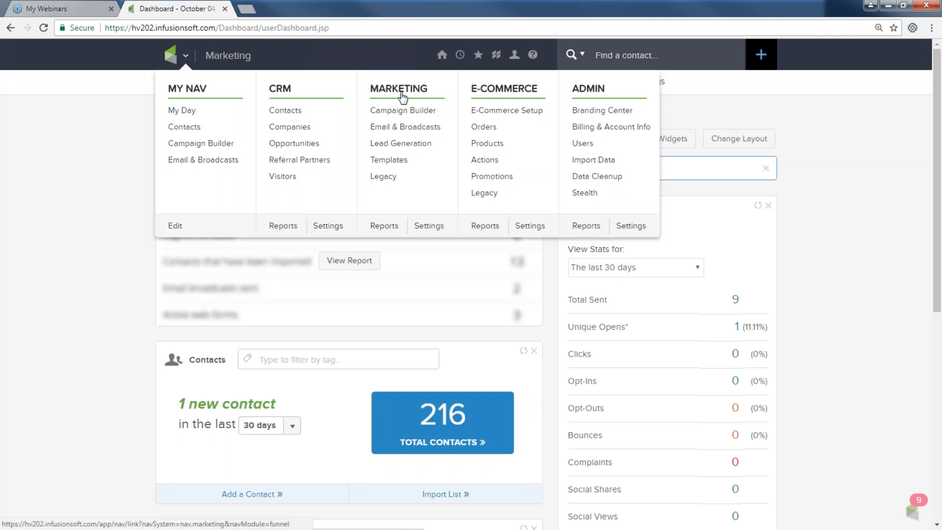
{"action": "left_click", "coordinate": [403, 126]}
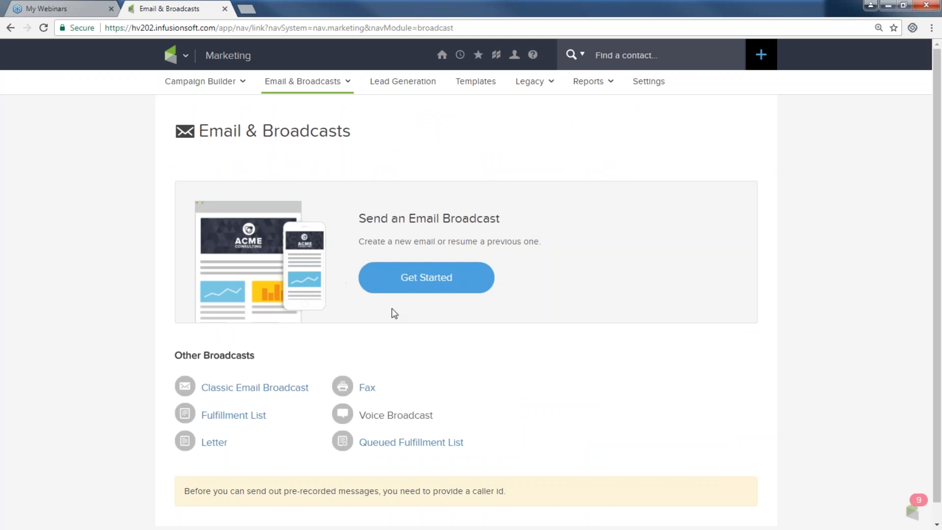
{"action": "left_click", "coordinate": [413, 290]}
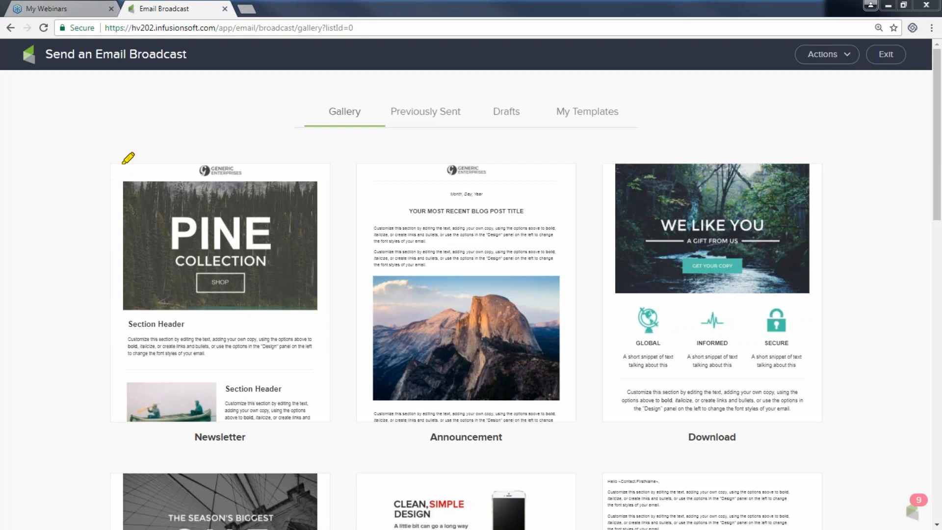
{"action": "mouse_move", "coordinate": [342, 99]}
{"action": "left_mouse_down"}
{"action": "mouse_move", "coordinate": [317, 104]}
{"action": "mouse_move", "coordinate": [345, 130]}
{"action": "mouse_move", "coordinate": [343, 102]}
{"action": "left_mouse_up"}
{"action": "mouse_move", "coordinate": [118, 164]}
{"action": "left_mouse_down"}
{"action": "mouse_move", "coordinate": [233, 157]}
{"action": "mouse_move", "coordinate": [296, 199]}
{"action": "mouse_move", "coordinate": [110, 418]}
{"action": "mouse_move", "coordinate": [126, 173]}
{"action": "left_mouse_up"}
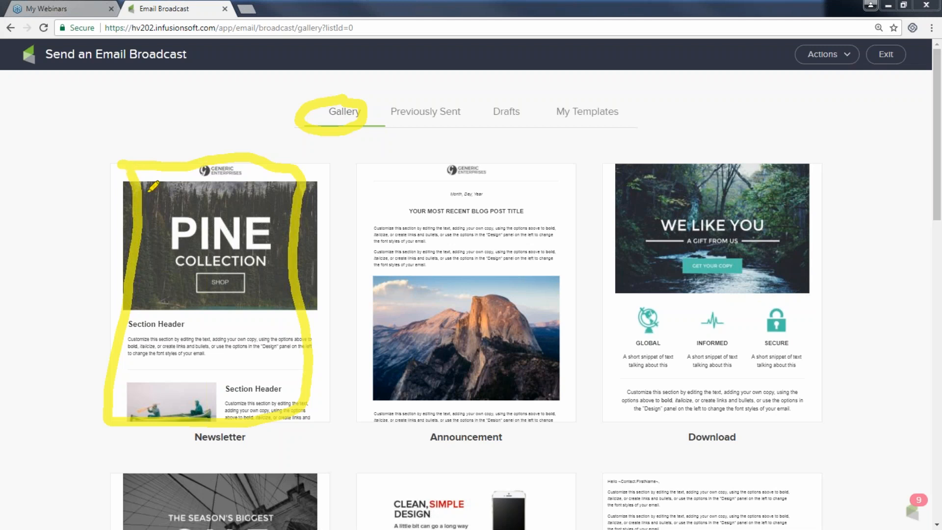
{"action": "left_click_drag", "start_coordinate": [762, 173], "coordinate": [603, 214]}
{"action": "mouse_move", "coordinate": [585, 273]}
{"action": "left_mouse_down"}
{"action": "mouse_move", "coordinate": [831, 280]}
{"action": "mouse_move", "coordinate": [743, 197]}
{"action": "left_mouse_up"}
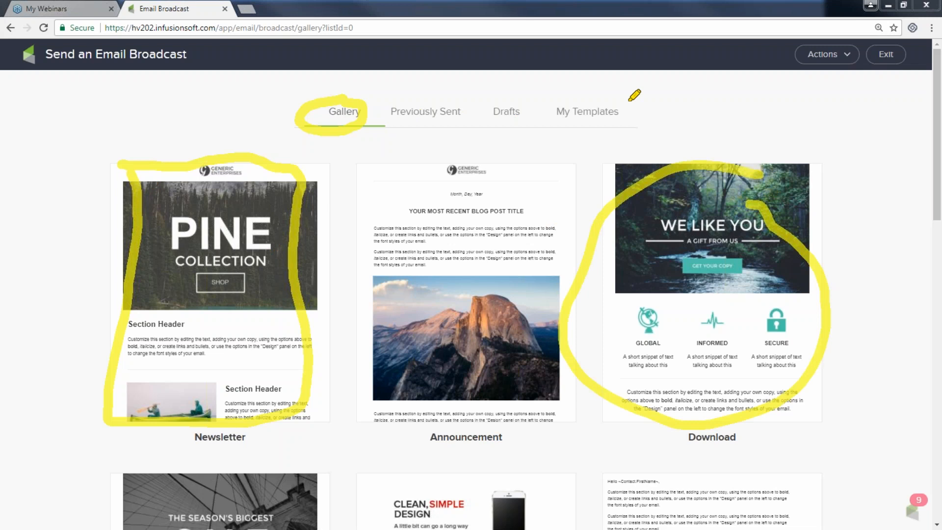
{"action": "mouse_move", "coordinate": [798, 39]}
{"action": "left_mouse_down"}
{"action": "mouse_move", "coordinate": [873, 65]}
{"action": "mouse_move", "coordinate": [799, 69]}
{"action": "mouse_move", "coordinate": [795, 40]}
{"action": "mouse_move", "coordinate": [843, 77]}
{"action": "mouse_move", "coordinate": [837, 117]}
{"action": "mouse_move", "coordinate": [865, 114]}
{"action": "mouse_move", "coordinate": [851, 113]}
{"action": "left_mouse_up"}
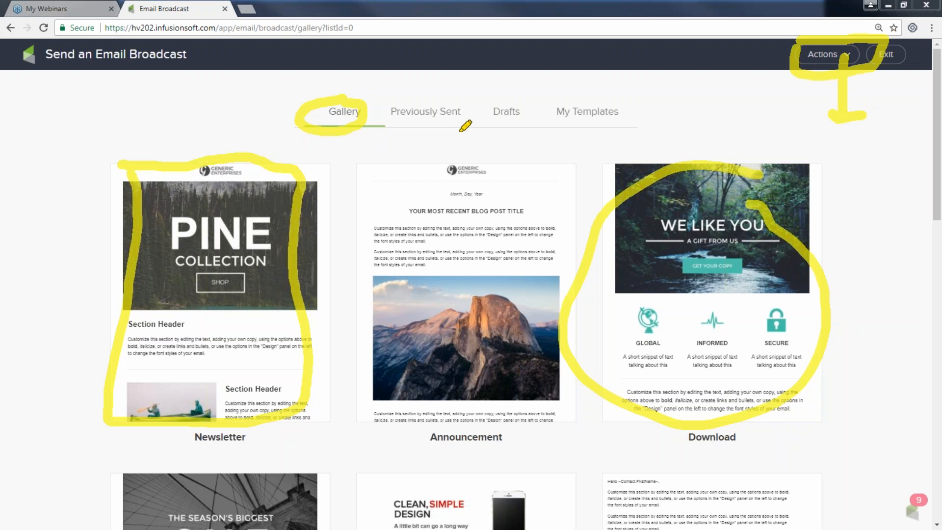
{"action": "mouse_move", "coordinate": [478, 97]}
{"action": "left_mouse_down"}
{"action": "mouse_move", "coordinate": [393, 104]}
{"action": "mouse_move", "coordinate": [407, 125]}
{"action": "mouse_move", "coordinate": [475, 97]}
{"action": "left_mouse_up"}
{"action": "mouse_move", "coordinate": [384, 121]}
{"action": "left_mouse_down"}
{"action": "mouse_move", "coordinate": [410, 157]}
{"action": "mouse_move", "coordinate": [433, 164]}
{"action": "mouse_move", "coordinate": [462, 113]}
{"action": "left_mouse_up"}
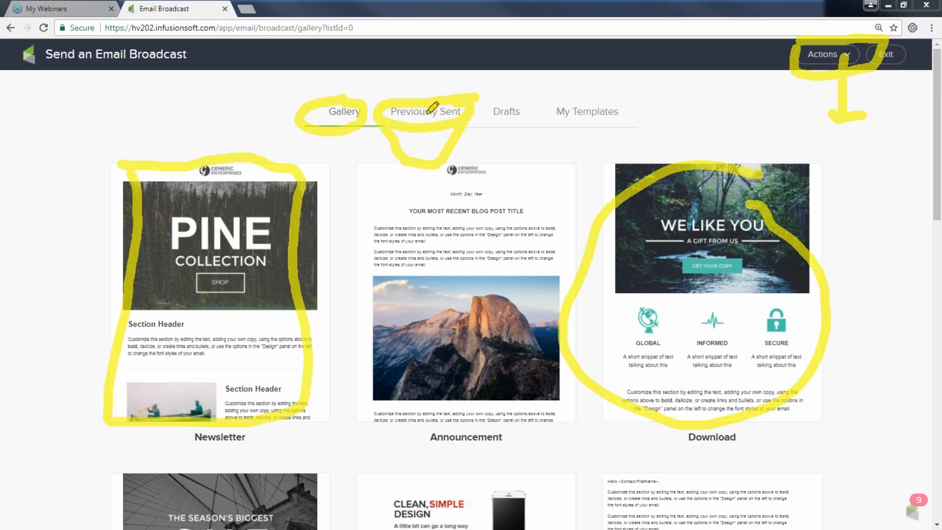
{"action": "mouse_move", "coordinate": [481, 104]}
{"action": "left_mouse_down"}
{"action": "mouse_move", "coordinate": [498, 95]}
{"action": "mouse_move", "coordinate": [536, 108]}
{"action": "mouse_move", "coordinate": [485, 95]}
{"action": "mouse_move", "coordinate": [492, 150]}
{"action": "mouse_move", "coordinate": [522, 147]}
{"action": "mouse_move", "coordinate": [536, 105]}
{"action": "left_mouse_up"}
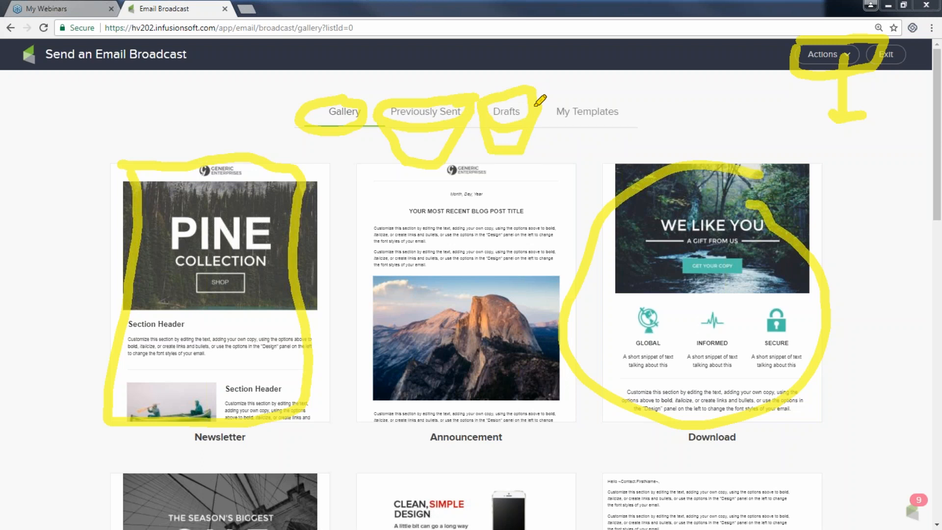
{"action": "mouse_move", "coordinate": [553, 104]}
{"action": "left_mouse_down"}
{"action": "mouse_move", "coordinate": [618, 91]}
{"action": "mouse_move", "coordinate": [559, 114]}
{"action": "mouse_move", "coordinate": [564, 101]}
{"action": "mouse_move", "coordinate": [596, 155]}
{"action": "mouse_move", "coordinate": [622, 133]}
{"action": "left_mouse_up"}
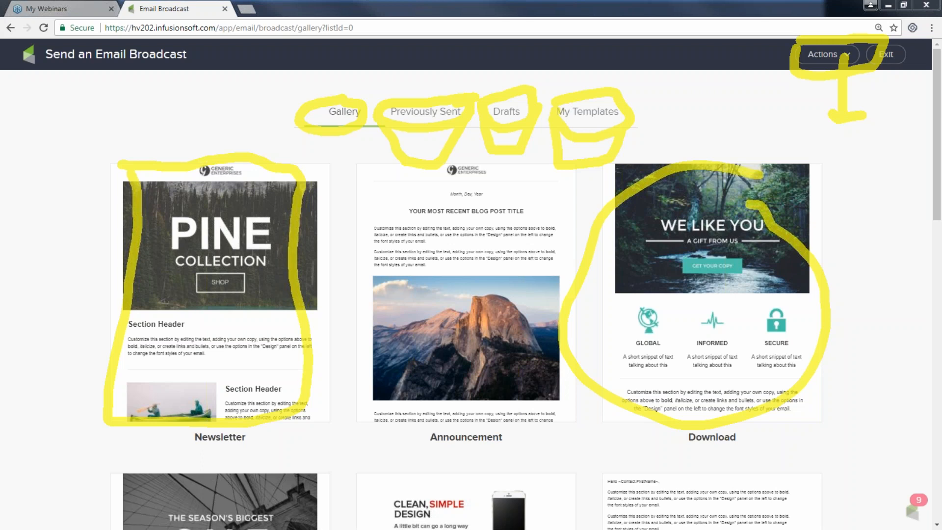
{"action": "key", "text": "Escape"}
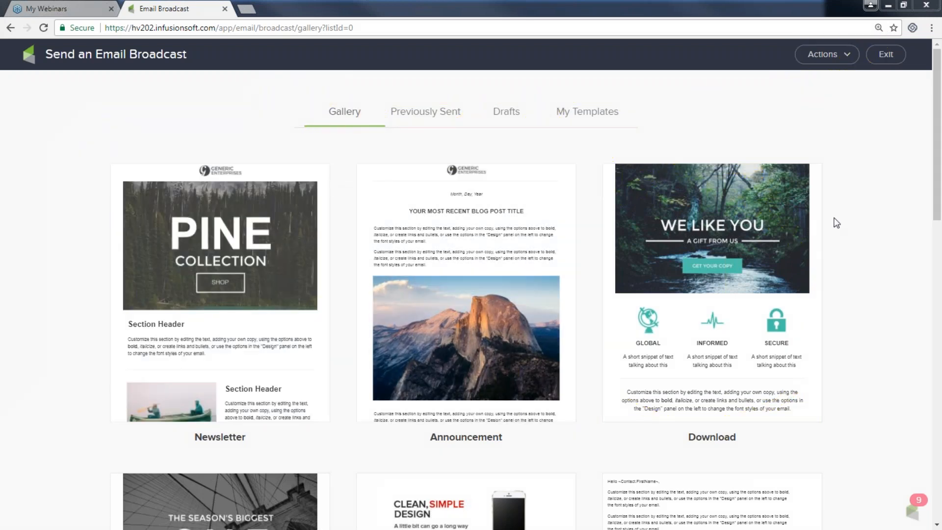
Preview the simple call-to-action template with the blue airplane header and use it for the broadcast.
{"action": "scroll", "coordinate": [885, 249], "scroll_direction": "down", "scroll_amount": 7}
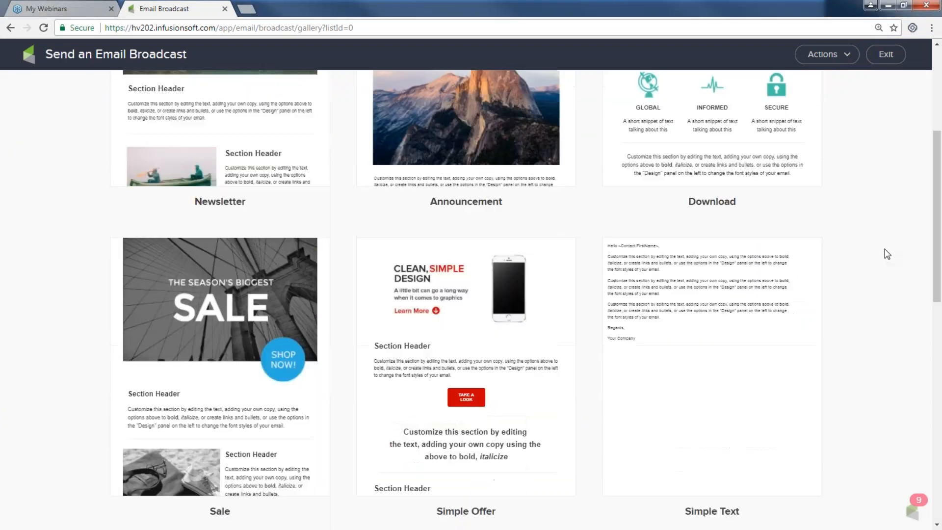
{"action": "scroll", "coordinate": [887, 254], "scroll_direction": "down", "scroll_amount": 8}
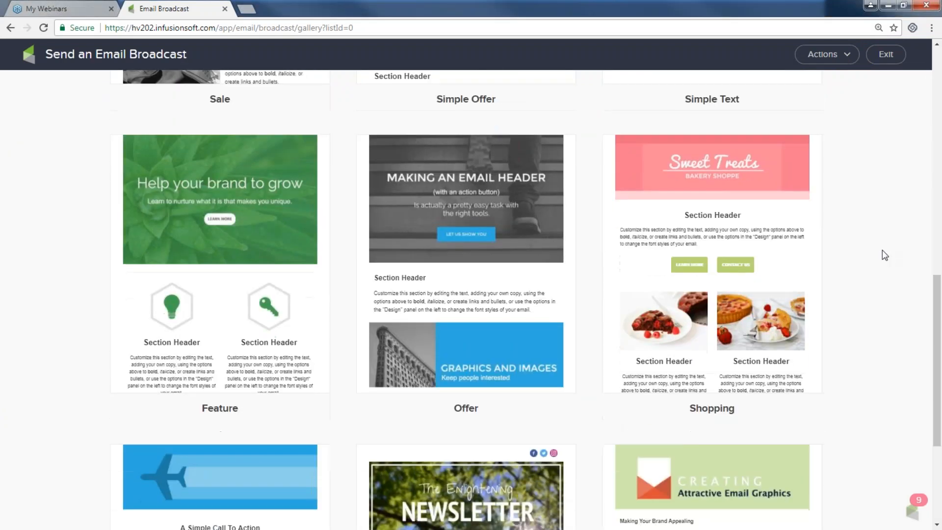
{"action": "scroll", "coordinate": [882, 249], "scroll_direction": "down", "scroll_amount": 1}
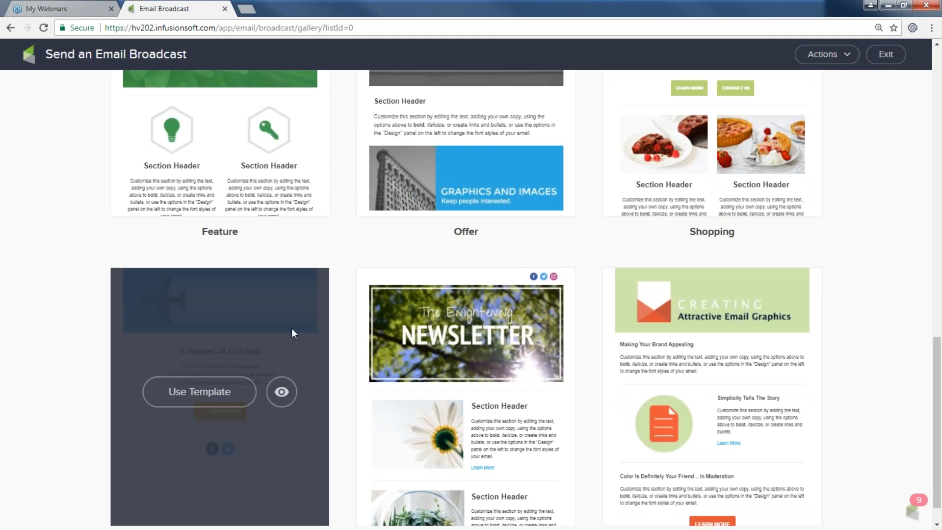
{"action": "left_click", "coordinate": [281, 391]}
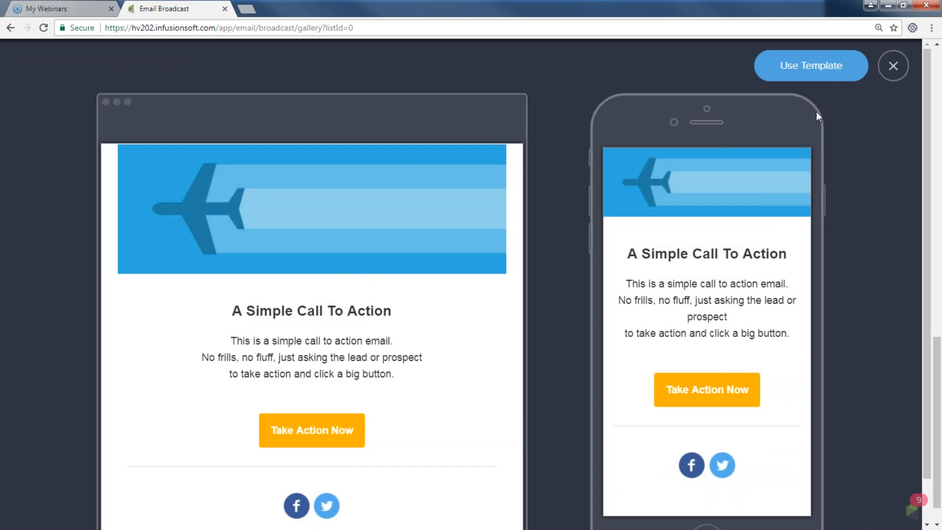
{"action": "left_click", "coordinate": [809, 73]}
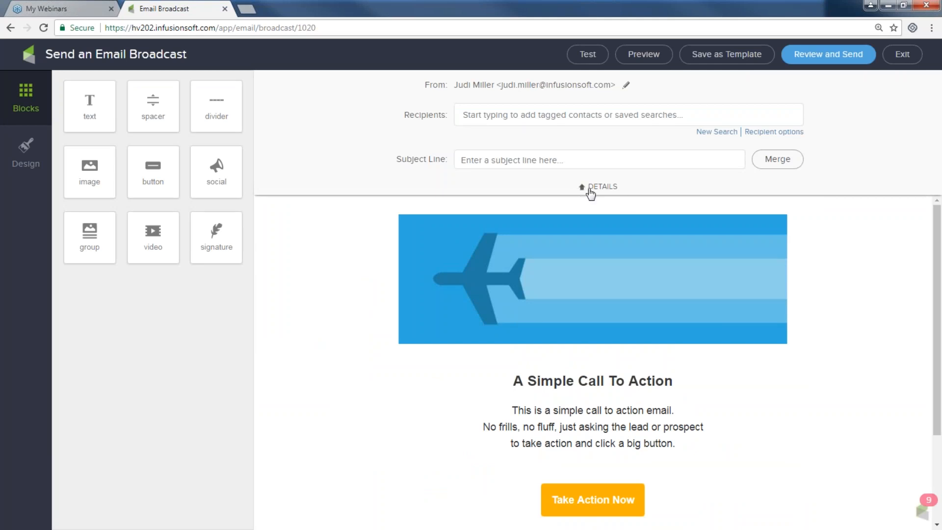
Collapse the email's details section and expand it again.
{"action": "left_click_drag", "start_coordinate": [622, 193], "coordinate": [587, 192]}
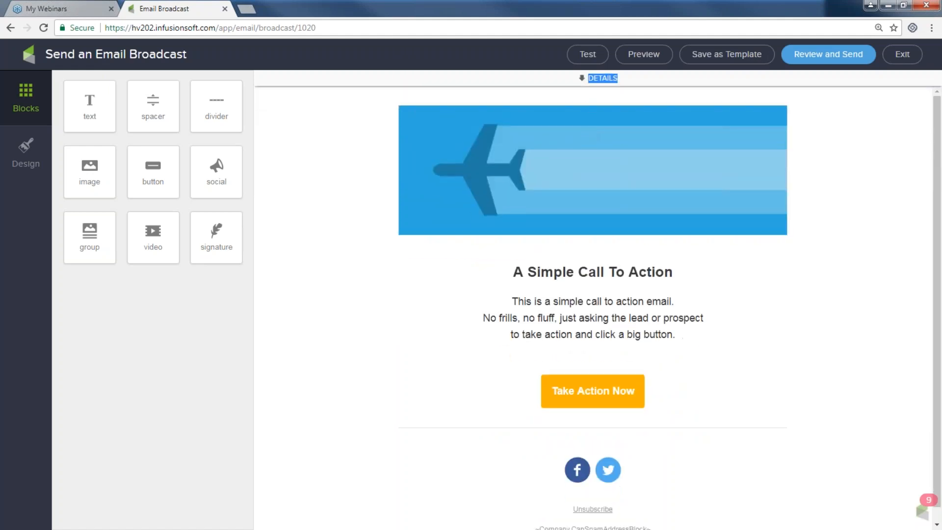
{"action": "left_click", "coordinate": [584, 83]}
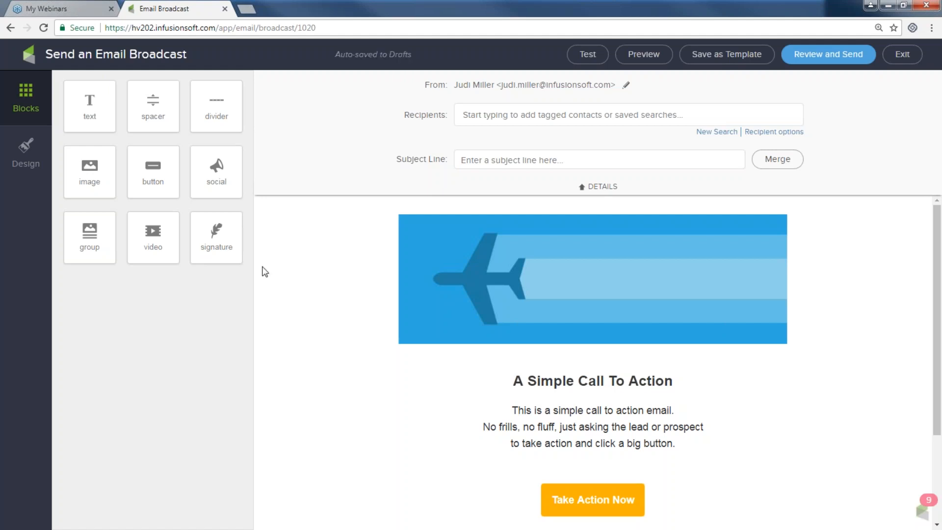
Change the email's sender to Other and set the sender name to Infusionsoft.
{"action": "left_click", "coordinate": [626, 85]}
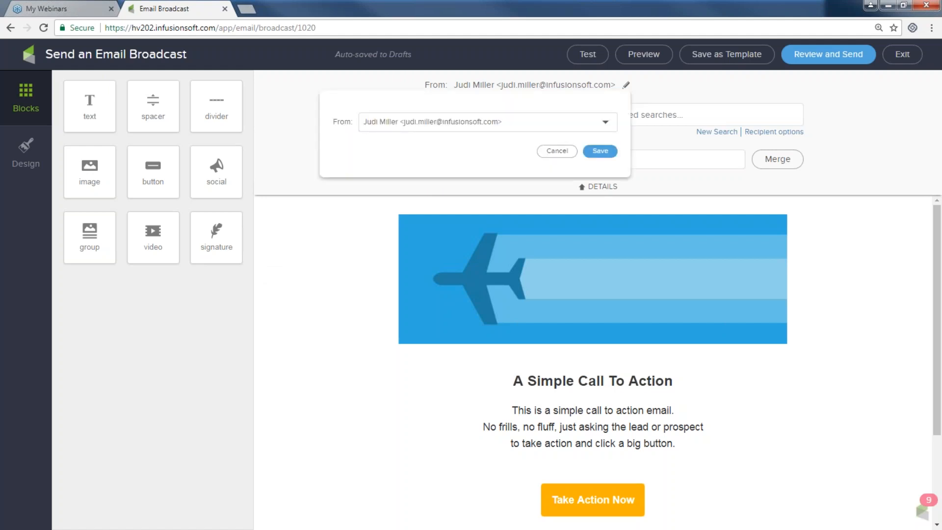
{"action": "left_click", "coordinate": [606, 129]}
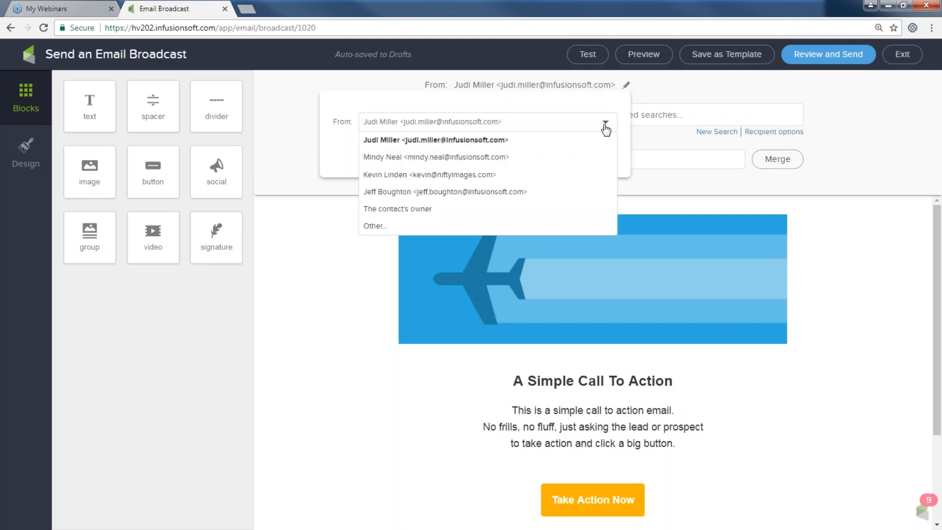
{"action": "left_click", "coordinate": [403, 234]}
{"action": "left_click", "coordinate": [440, 152]}
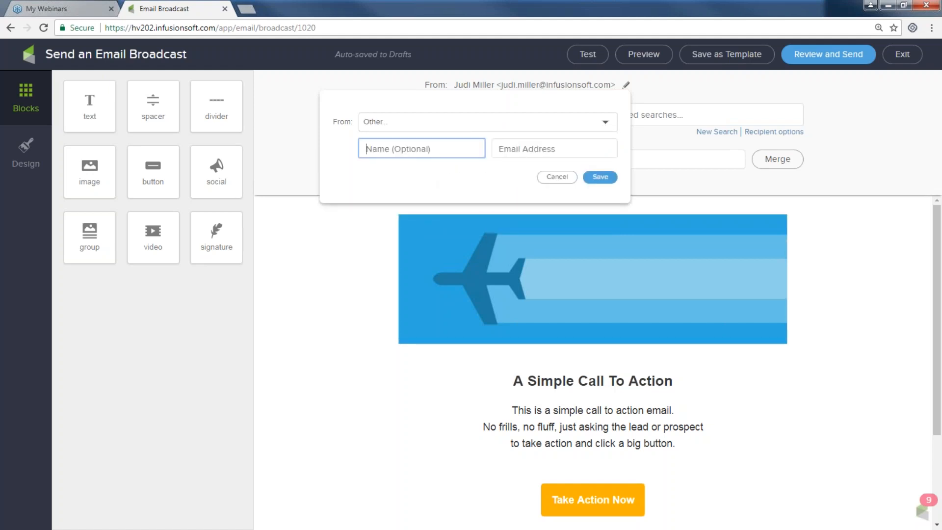
{"action": "type", "text": "Inf"}
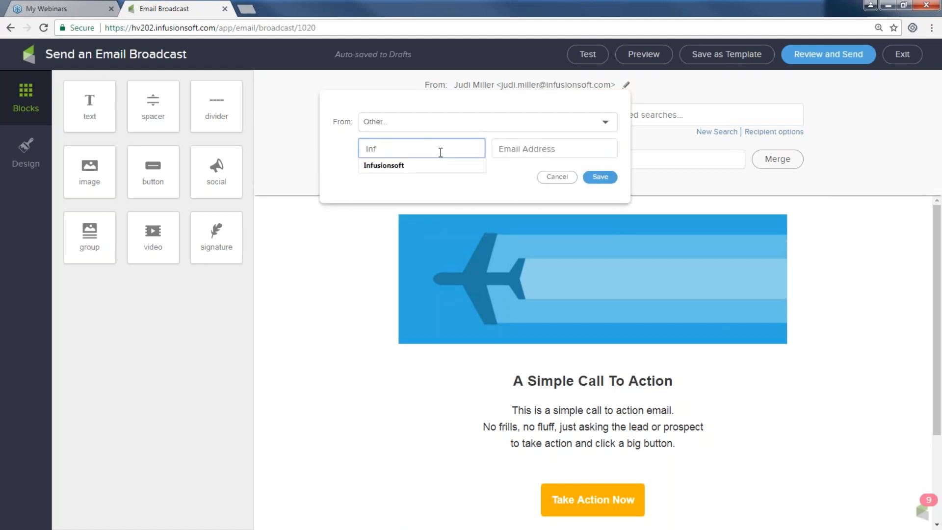
{"action": "left_click", "coordinate": [430, 168]}
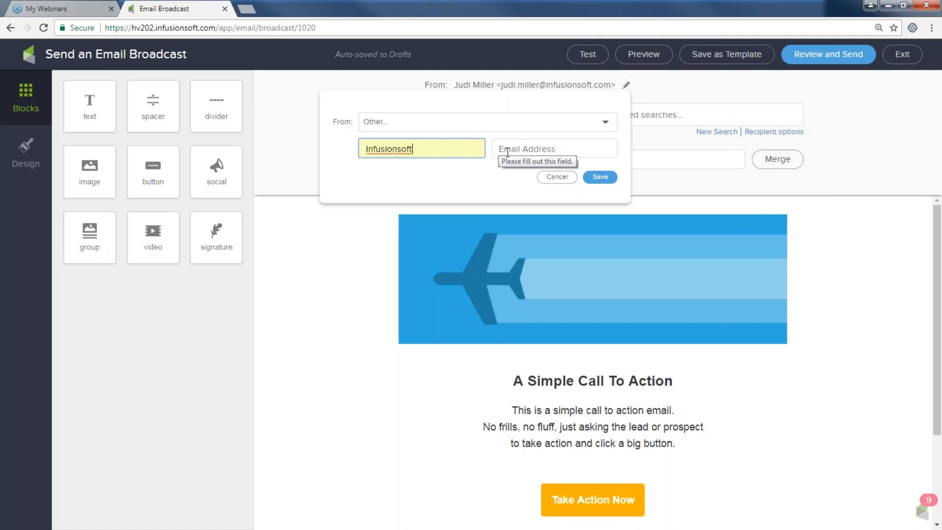
Fill in the custom sender's email address and save the sender.
{"action": "left_click", "coordinate": [509, 152]}
{"action": "type", "text": "hy"}
{"action": "key", "text": "BackSpace"}
{"action": "type", "text": "e"}
{"action": "left_click", "coordinate": [510, 166]}
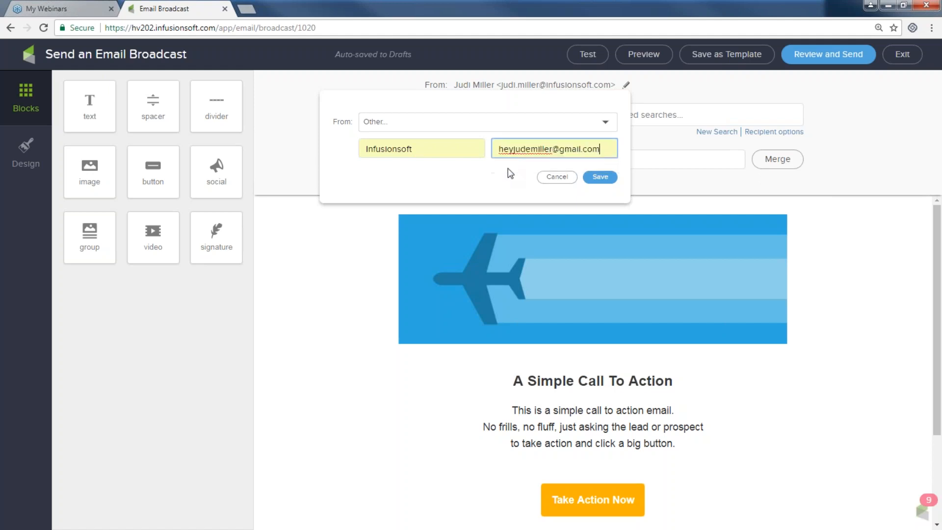
{"action": "left_click", "coordinate": [600, 177]}
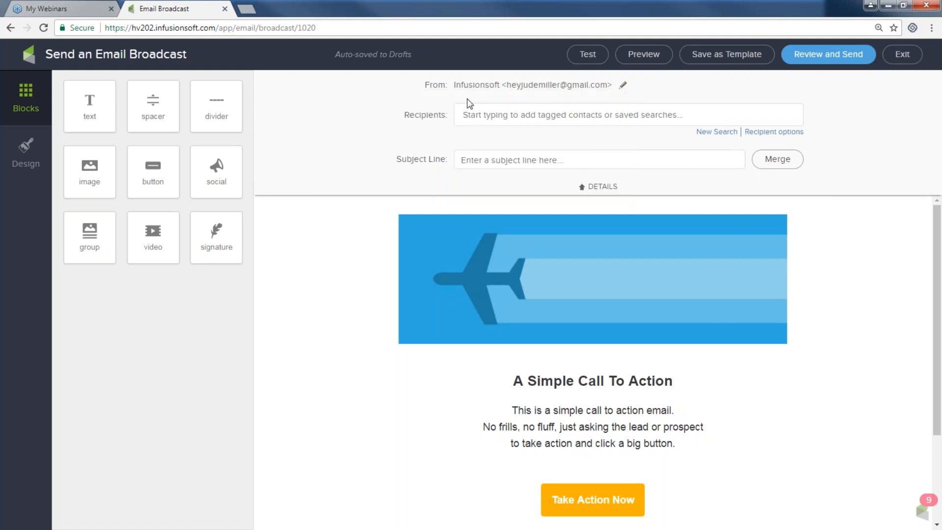
{"action": "left_click_drag", "start_coordinate": [454, 85], "coordinate": [518, 85]}
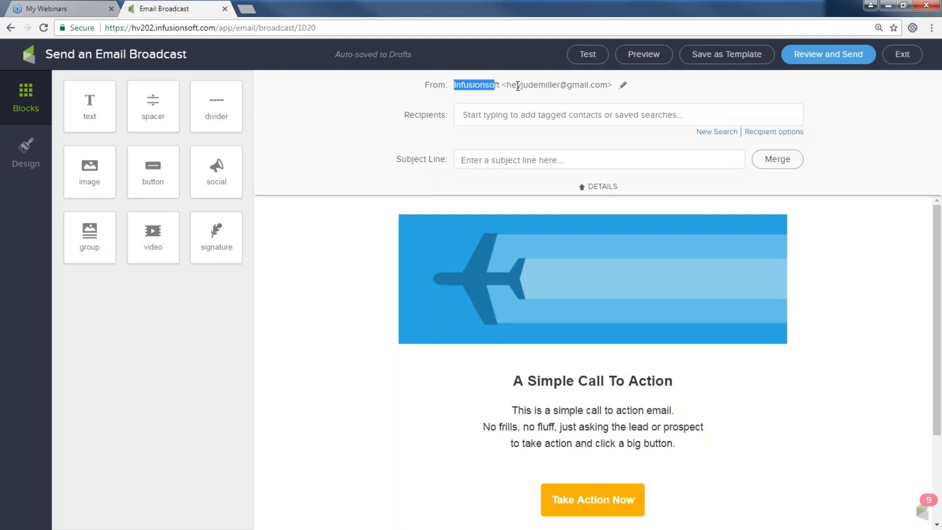
Set the subject line to "Here is your newsletter, ~Contact.FirstName~" using the contact first-name merge field, and collapse the details section.
{"action": "left_click", "coordinate": [519, 160]}
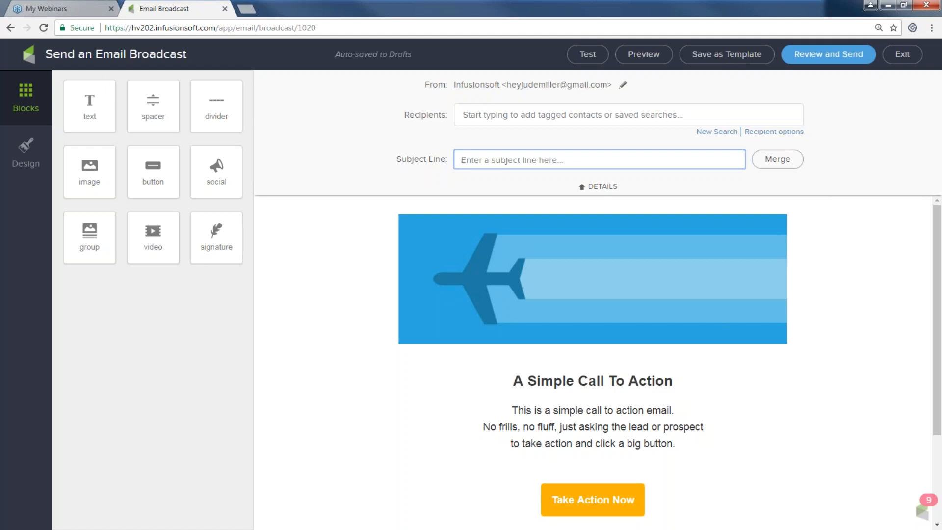
{"action": "type", "text": "Here i"}
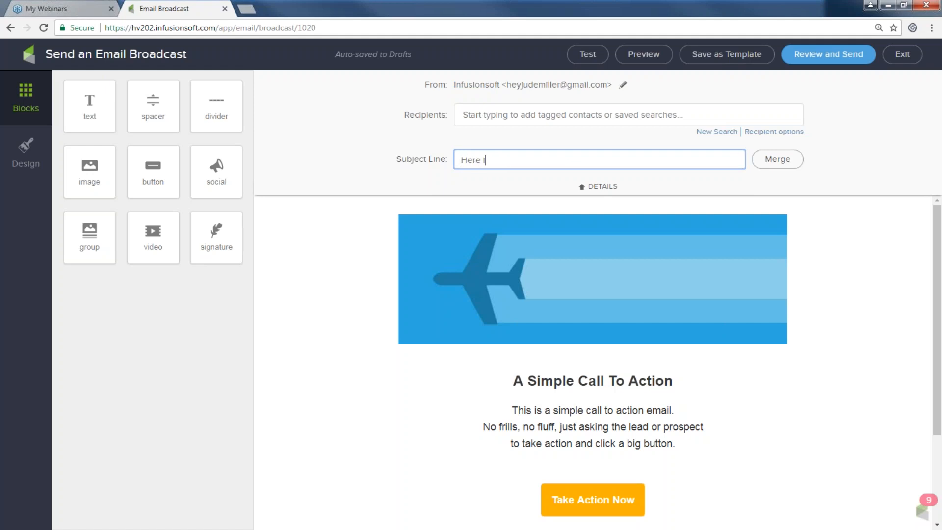
{"action": "type", "text": "s your newsletter,"}
{"action": "left_click", "coordinate": [774, 164]}
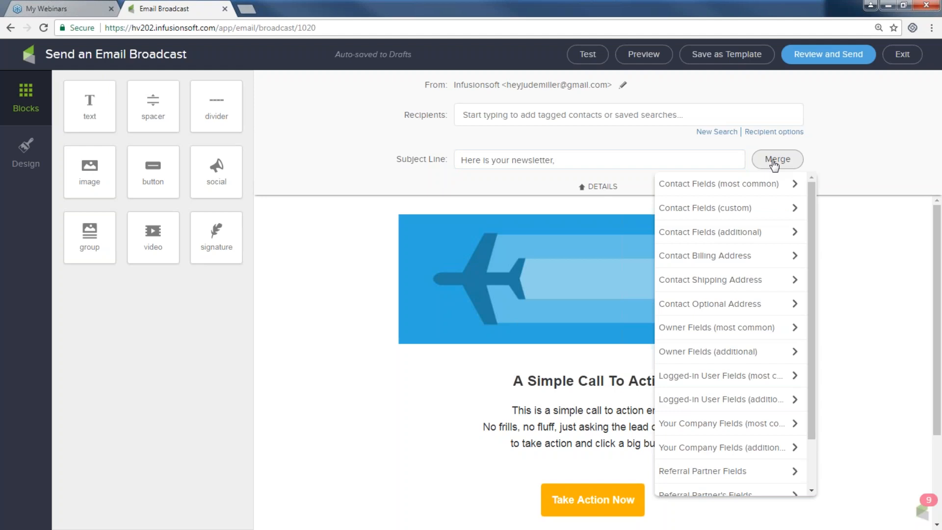
{"action": "left_click", "coordinate": [727, 189]}
{"action": "left_click", "coordinate": [707, 208]}
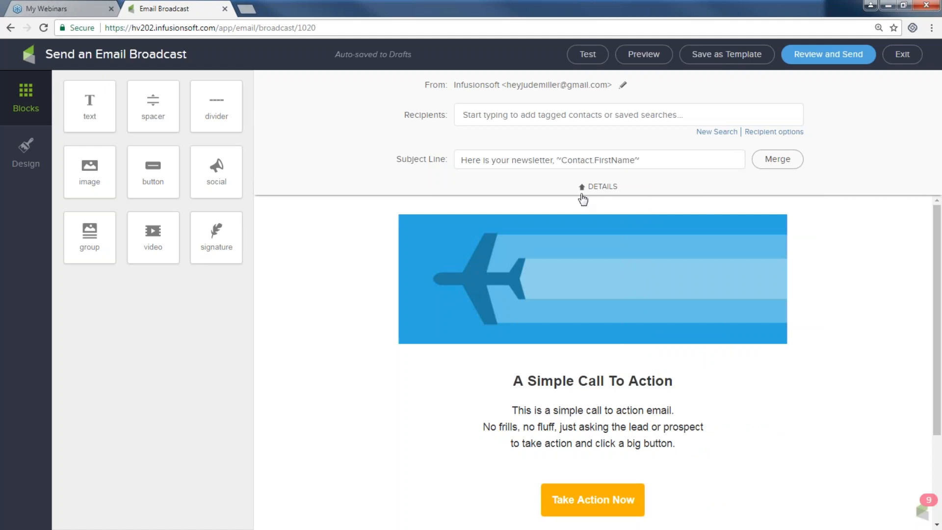
{"action": "left_click", "coordinate": [584, 188]}
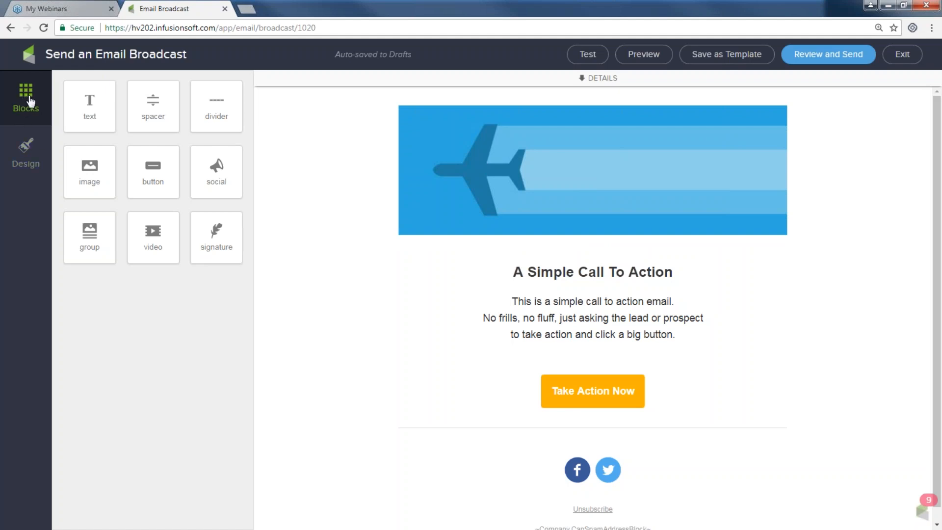
Replace the airplane header image with the Infusionsoft logo with red hearts, searching the image library for "inf".
{"action": "left_click_drag", "start_coordinate": [153, 106], "coordinate": [453, 238]}
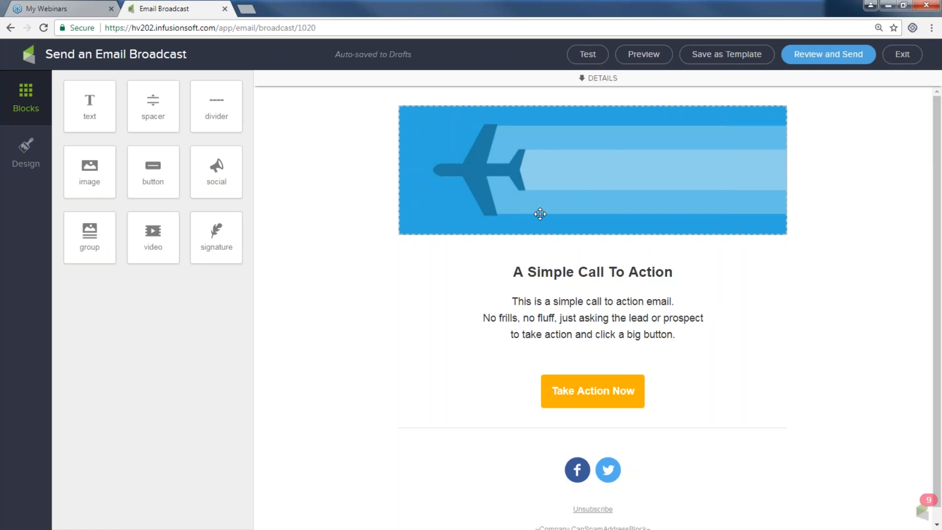
{"action": "left_click", "coordinate": [441, 170]}
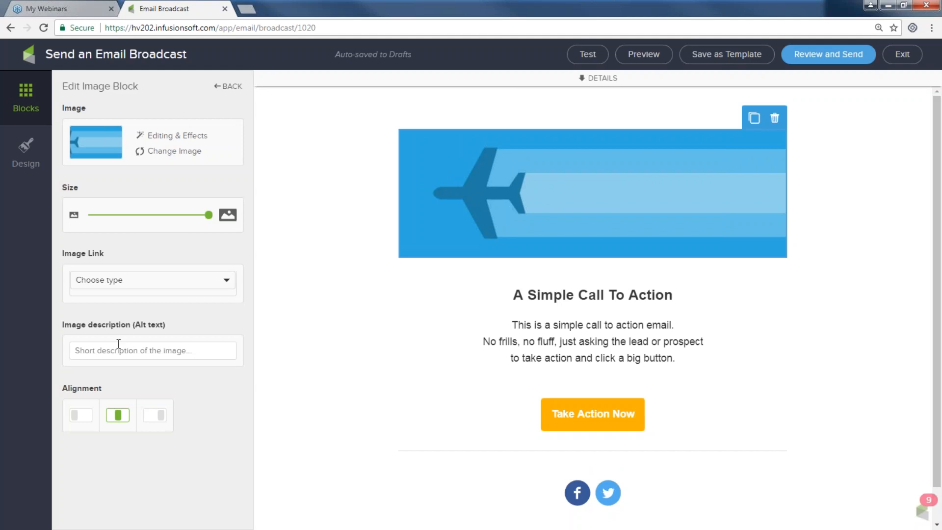
{"action": "left_click", "coordinate": [181, 153]}
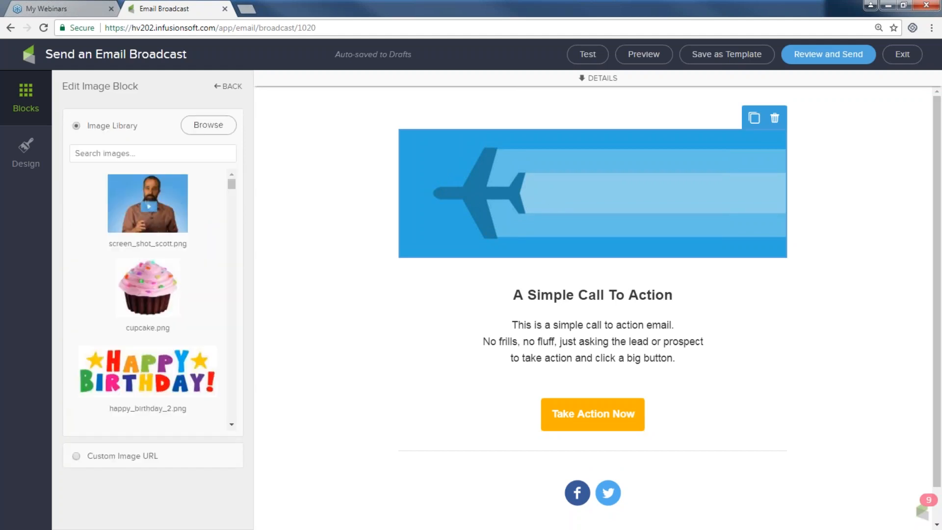
{"action": "mouse_move", "coordinate": [231, 185]}
{"action": "left_mouse_down"}
{"action": "mouse_move", "coordinate": [233, 225]}
{"action": "mouse_move", "coordinate": [235, 200]}
{"action": "left_mouse_up"}
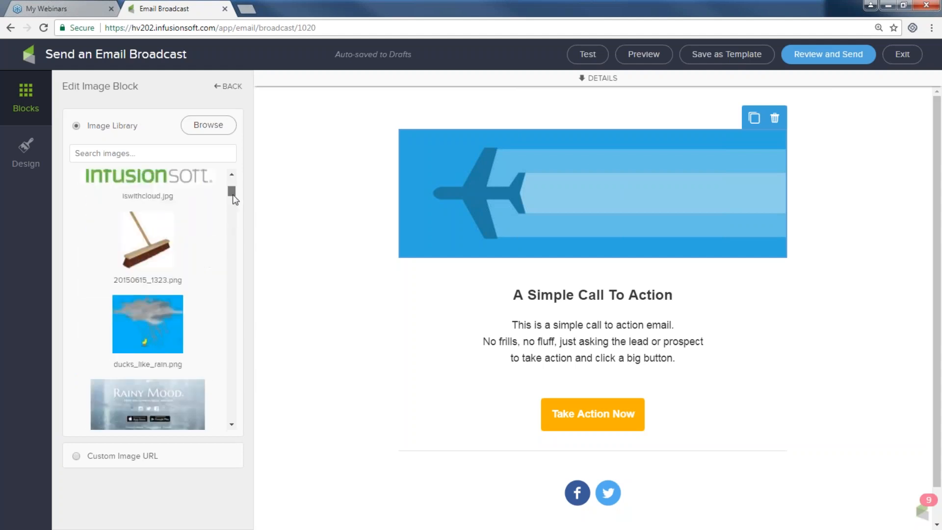
{"action": "left_click", "coordinate": [112, 154]}
{"action": "type", "text": "inf"}
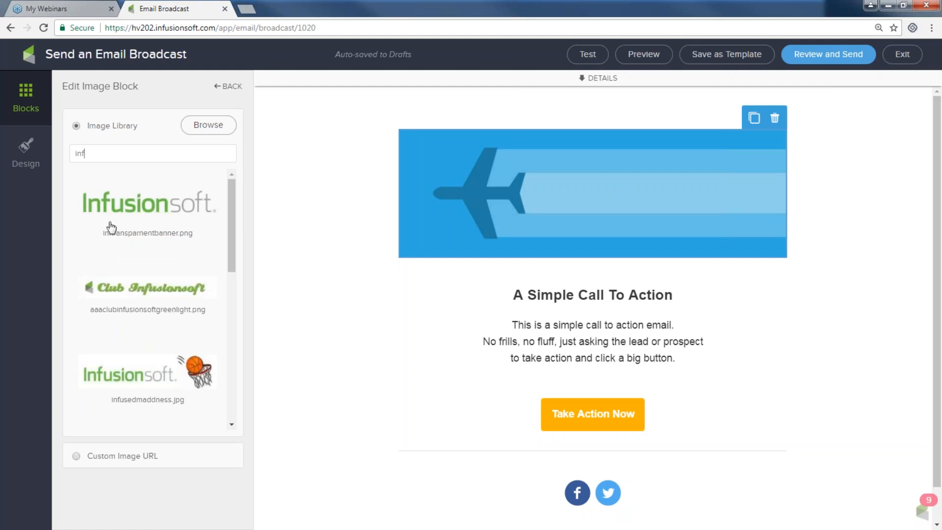
{"action": "scroll", "coordinate": [130, 269], "scroll_direction": "down", "scroll_amount": 7}
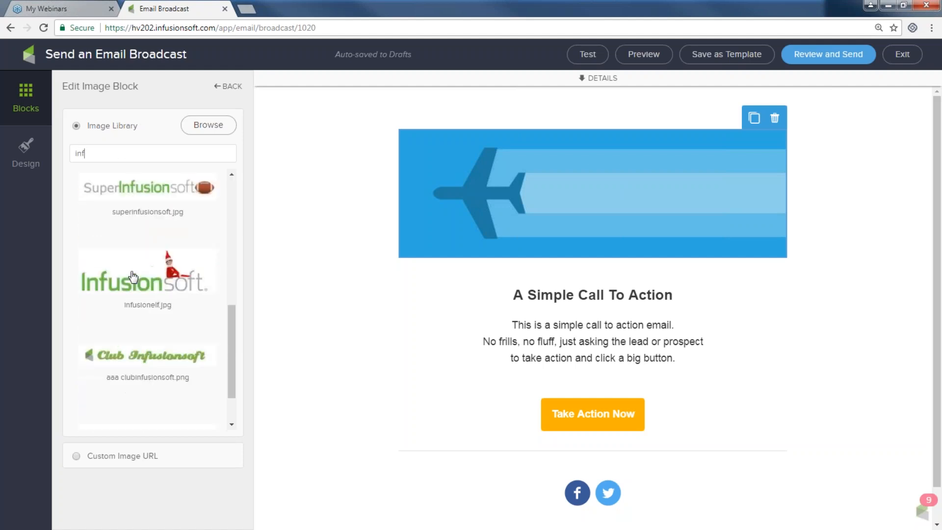
{"action": "scroll", "coordinate": [133, 275], "scroll_direction": "up", "scroll_amount": 3}
{"action": "left_click", "coordinate": [133, 248]}
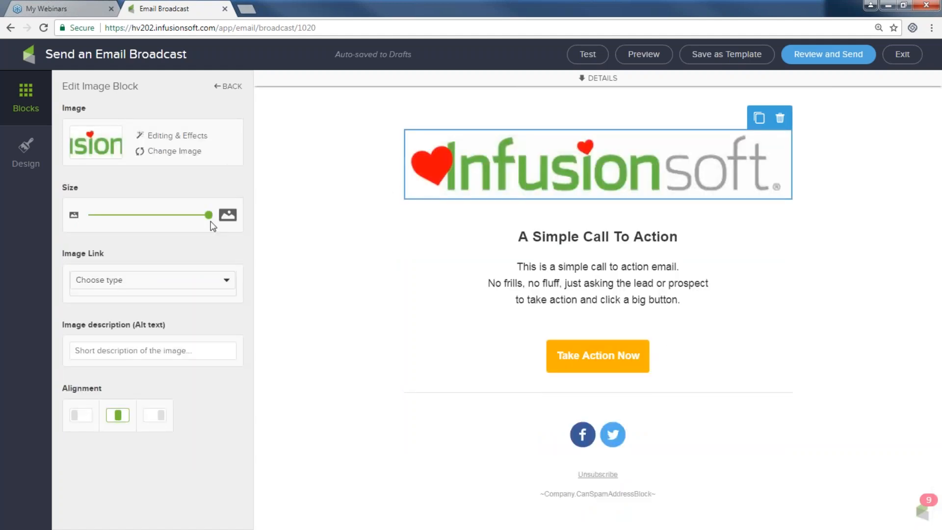
Make the logo image slightly smaller than full width and set its alt text to "company banner".
{"action": "mouse_move", "coordinate": [207, 215]}
{"action": "left_mouse_down"}
{"action": "mouse_move", "coordinate": [170, 216]}
{"action": "mouse_move", "coordinate": [201, 220]}
{"action": "left_mouse_up"}
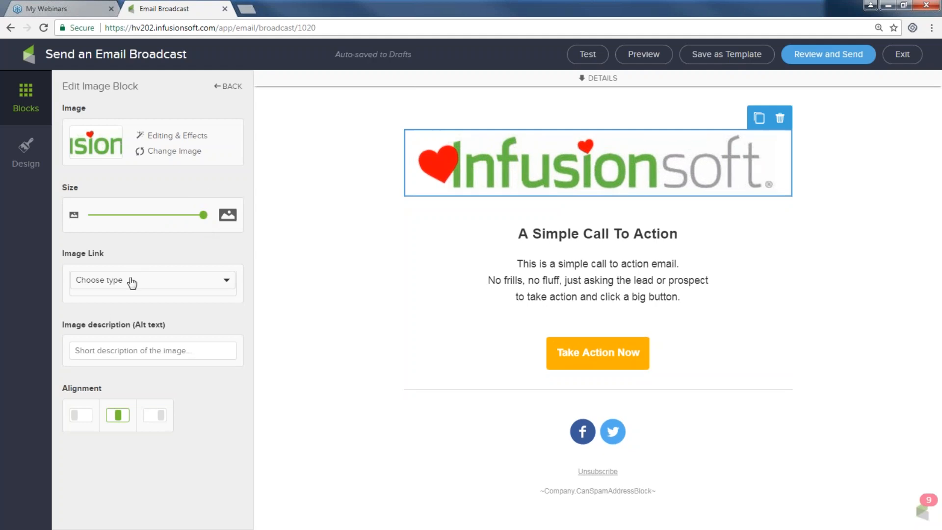
{"action": "left_click", "coordinate": [123, 348]}
{"action": "type", "text": "company banner"}
{"action": "left_click_drag", "start_coordinate": [204, 216], "coordinate": [207, 216]}
{"action": "left_click", "coordinate": [317, 276]}
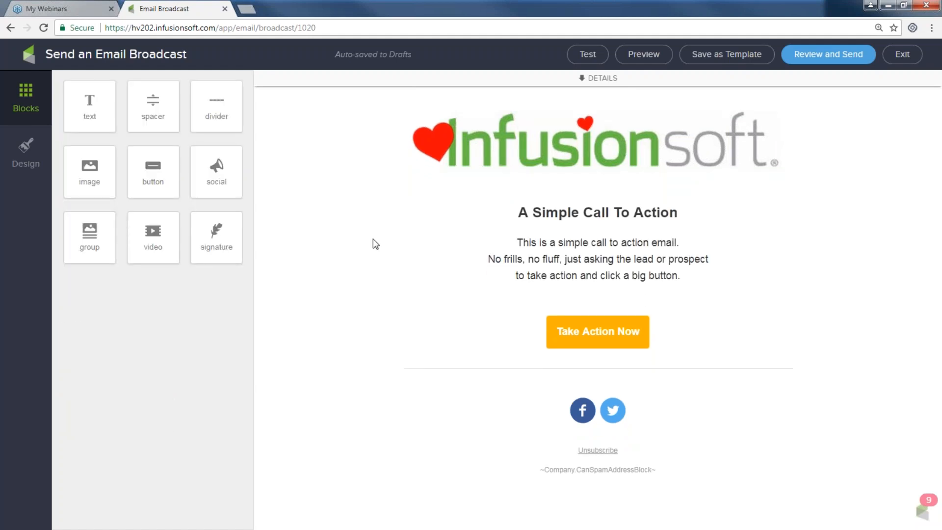
Delete the spacer block between the logo image and the heading text.
{"action": "left_click", "coordinate": [436, 184]}
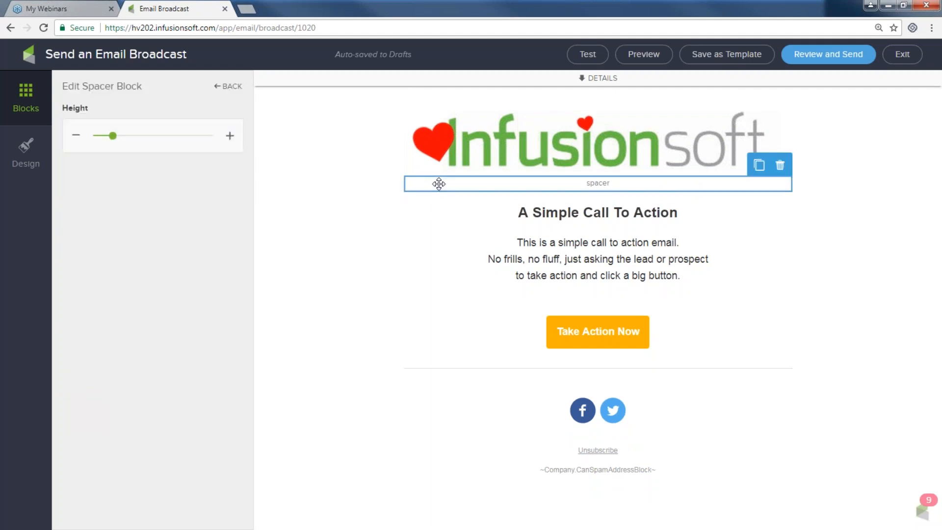
{"action": "left_click", "coordinate": [778, 167]}
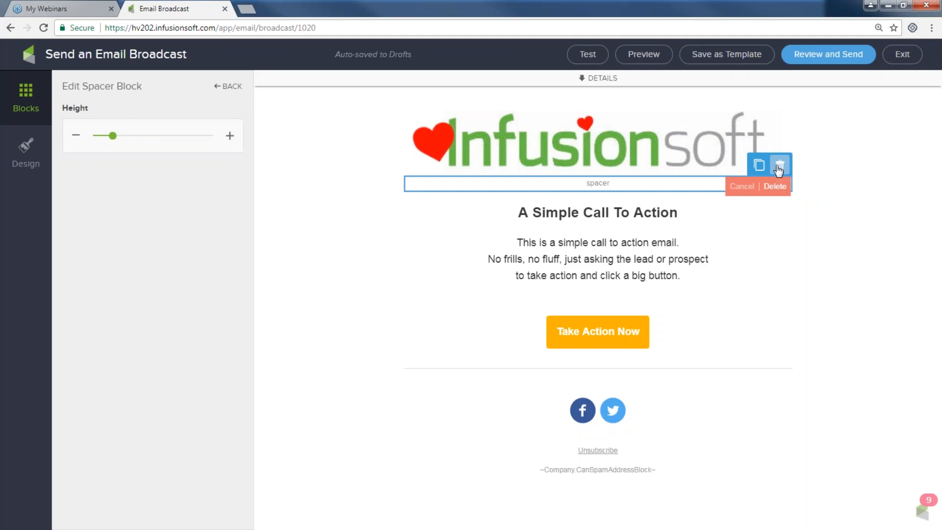
{"action": "left_click", "coordinate": [774, 189]}
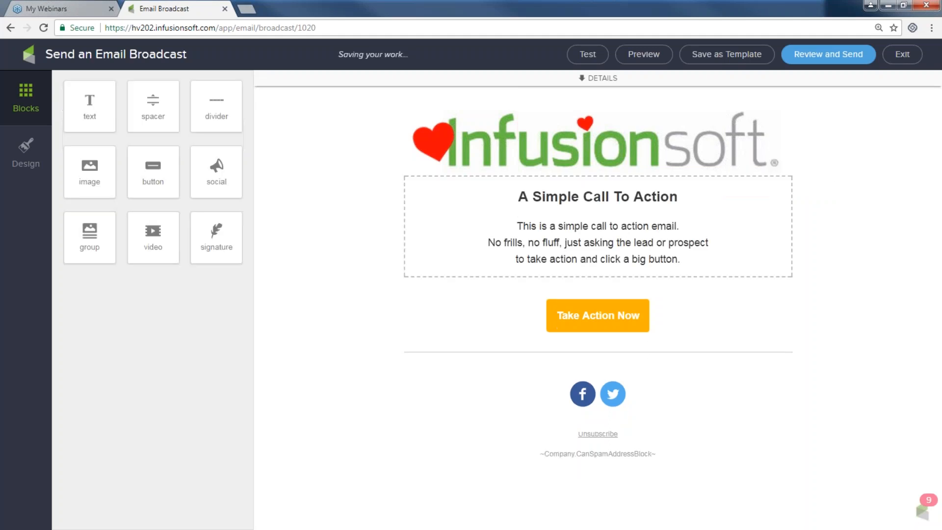
Replace the heading "A Simple Call To Action" with "Get My Free Ideas".
{"action": "double_click", "coordinate": [523, 197]}
{"action": "left_click_drag", "start_coordinate": [556, 192], "coordinate": [683, 194]}
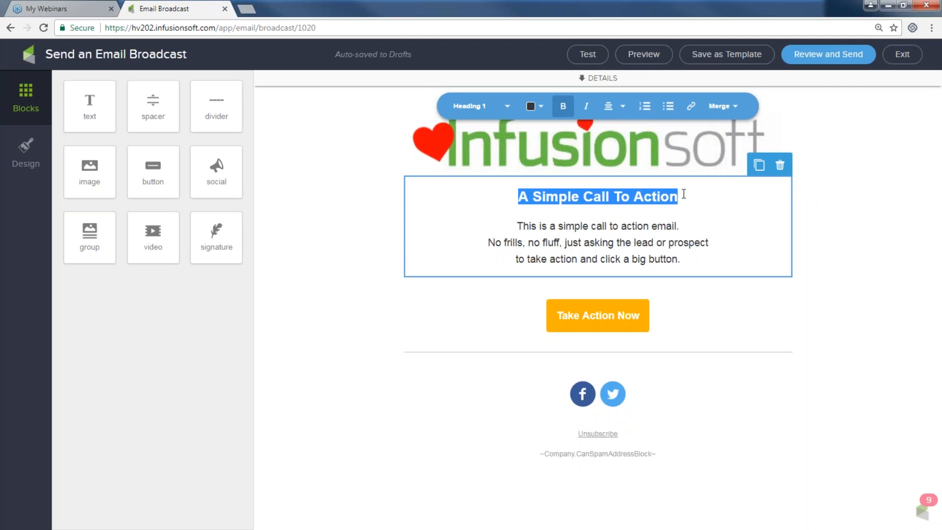
{"action": "type", "text": "Get My"}
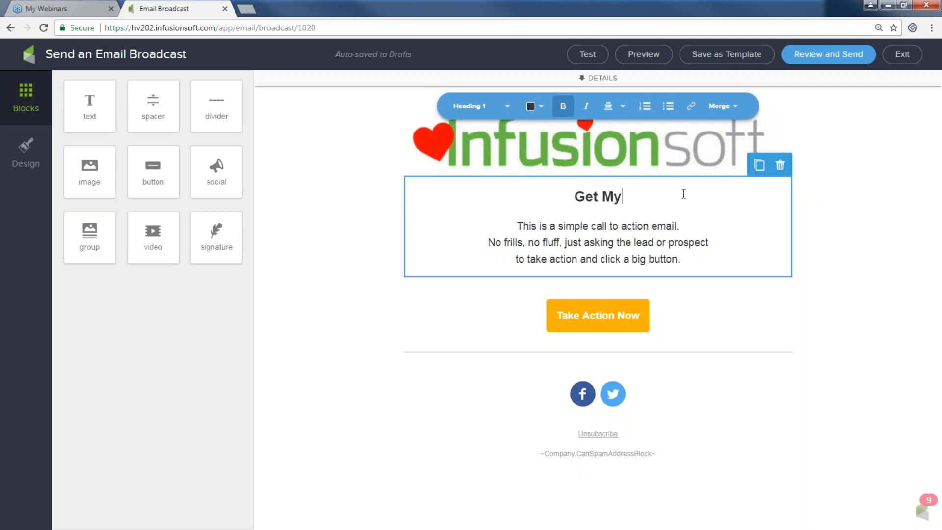
{"action": "type", "text": " Free Ideas"}
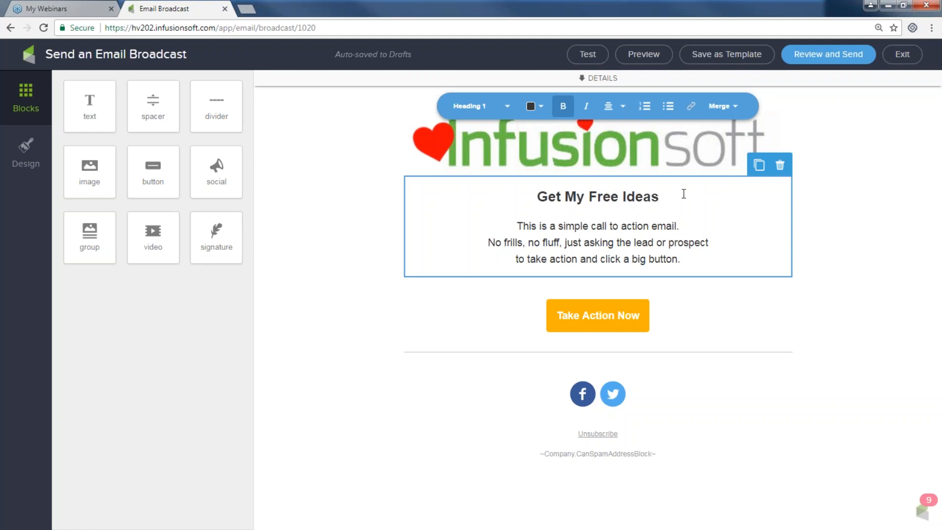
Change the color of the heading text to orange.
{"action": "left_click_drag", "start_coordinate": [659, 197], "coordinate": [540, 197]}
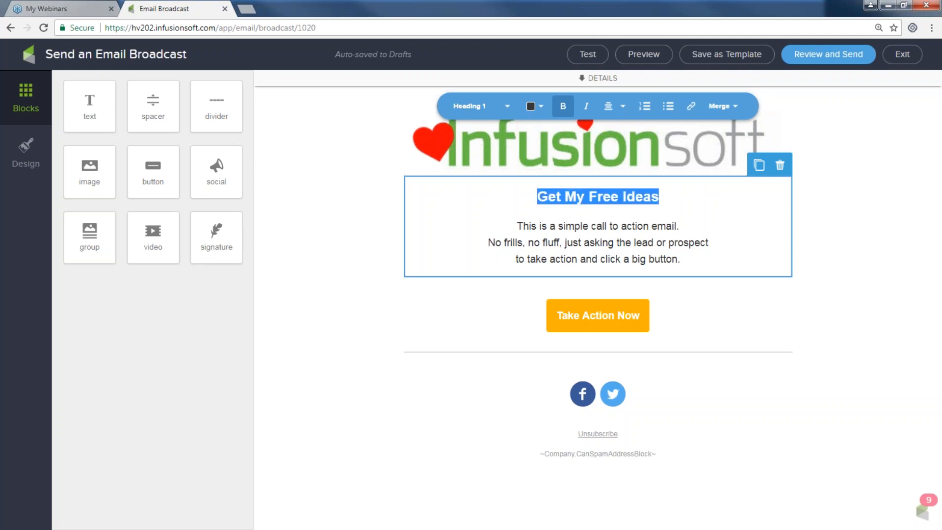
{"action": "left_click", "coordinate": [542, 115]}
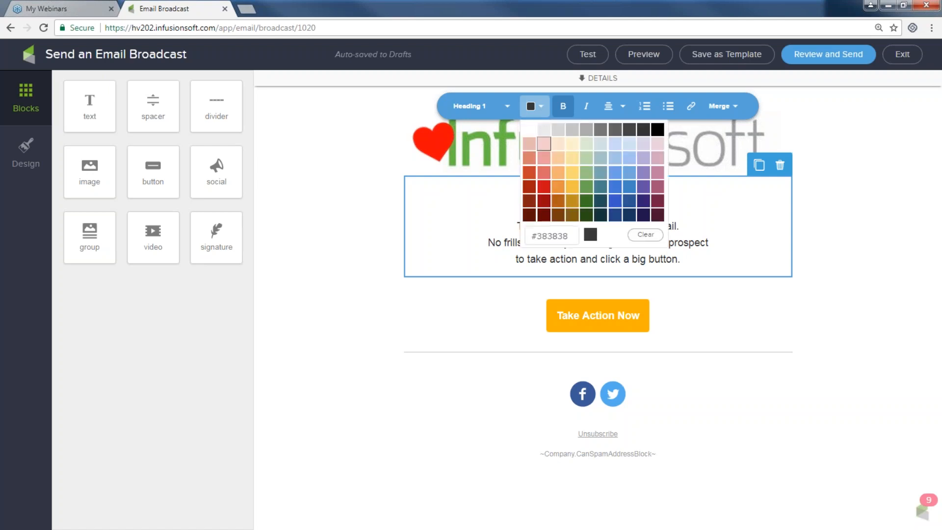
{"action": "left_click", "coordinate": [558, 172]}
{"action": "left_click", "coordinate": [501, 206]}
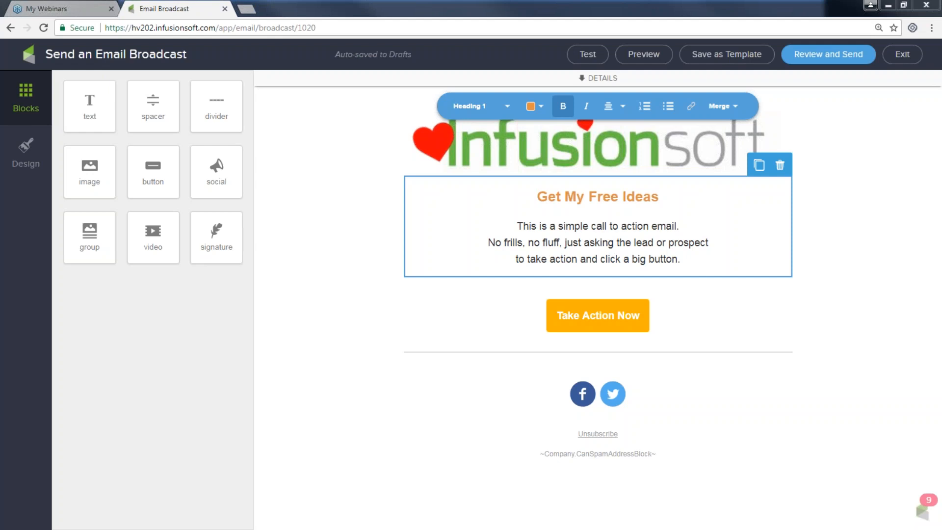
Replace the body text below the heading with "Hey do you need monthly newsletter ideas? We can help." and start a new line.
{"action": "left_click_drag", "start_coordinate": [517, 225], "coordinate": [698, 265]}
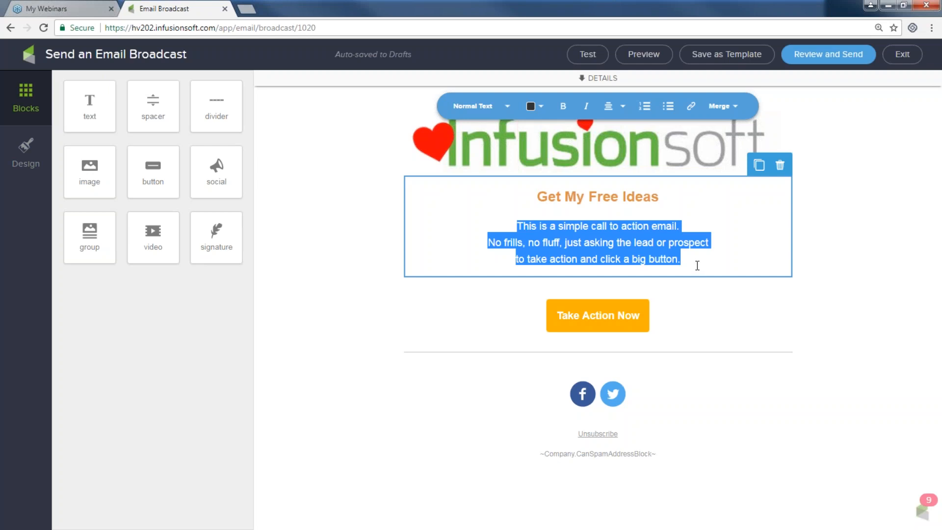
{"action": "left_click_drag", "start_coordinate": [687, 259], "coordinate": [509, 230]}
{"action": "type", "text": "Hey"}
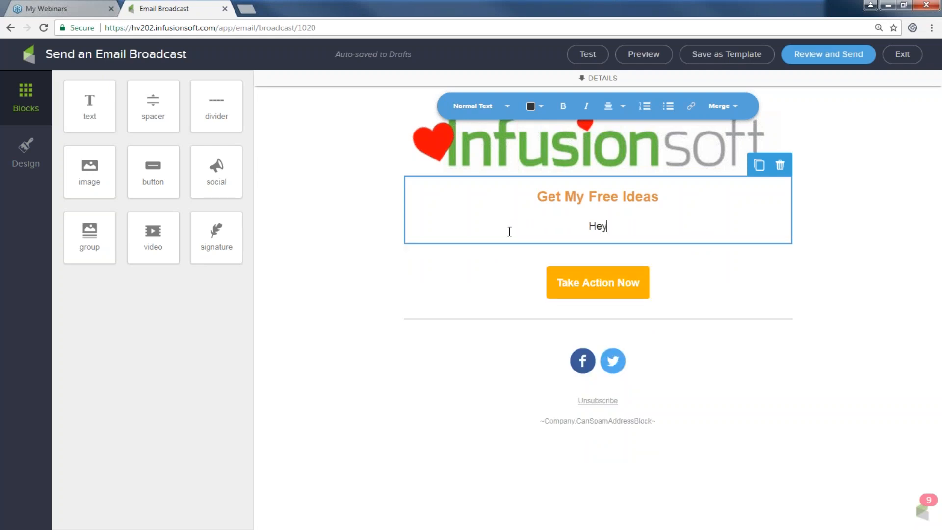
{"action": "type", "text": " do you need m"}
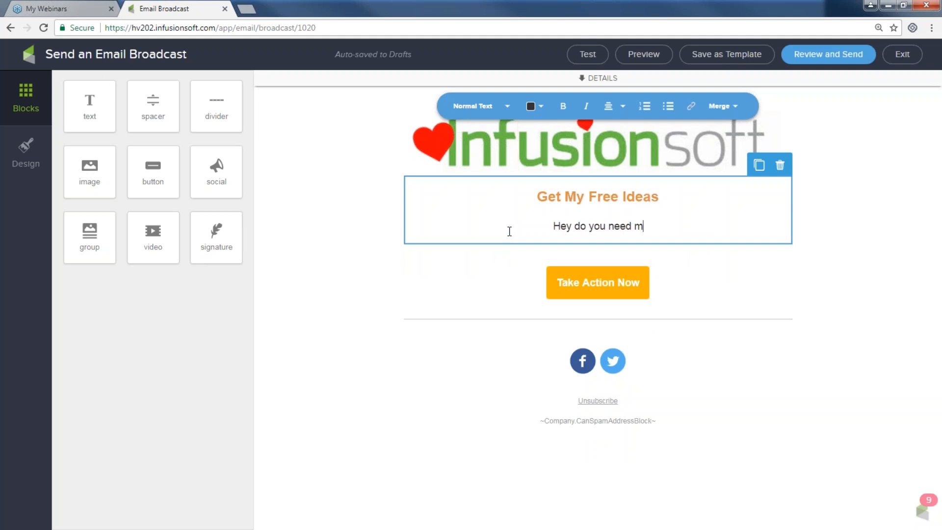
{"action": "type", "text": "onthly newsletter ideas? We can help."}
{"action": "key", "text": "Return"}
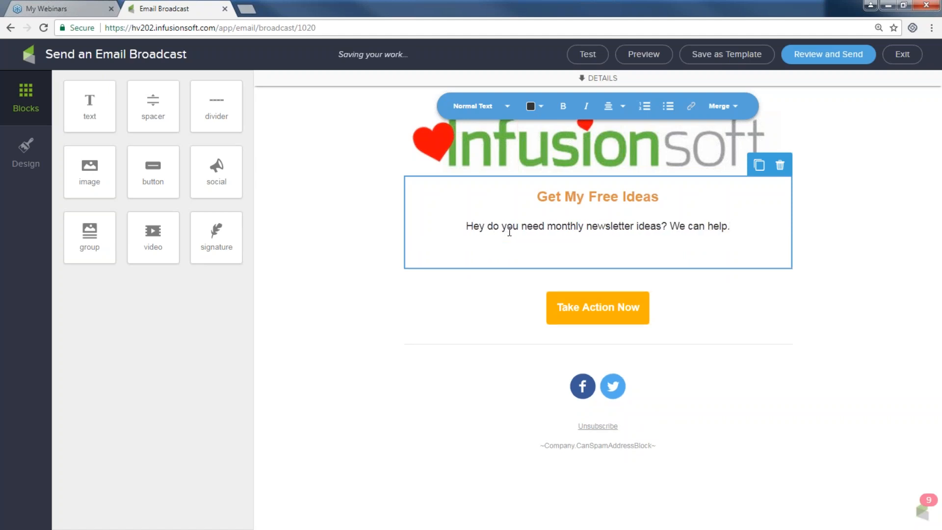
Write "Click here to get your ideas now" as the second line of the body text.
{"action": "type", "text": "Click herer"}
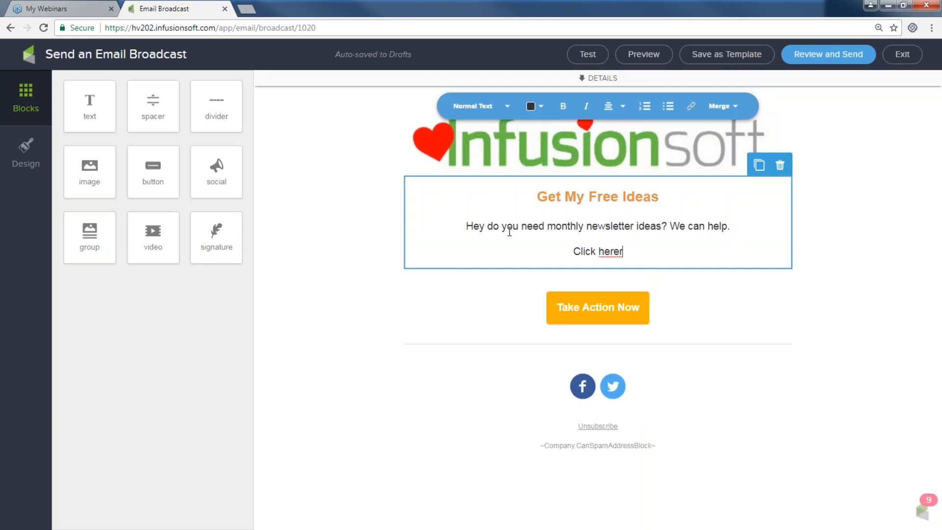
{"action": "key", "text": "BackSpace"}
{"action": "type", "text": "to ge"}
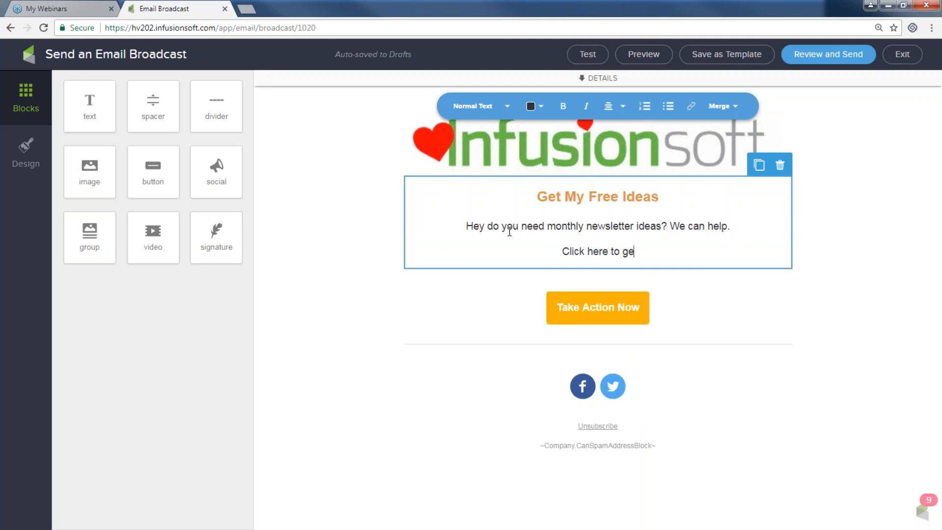
{"action": "type", "text": "t your ideas now"}
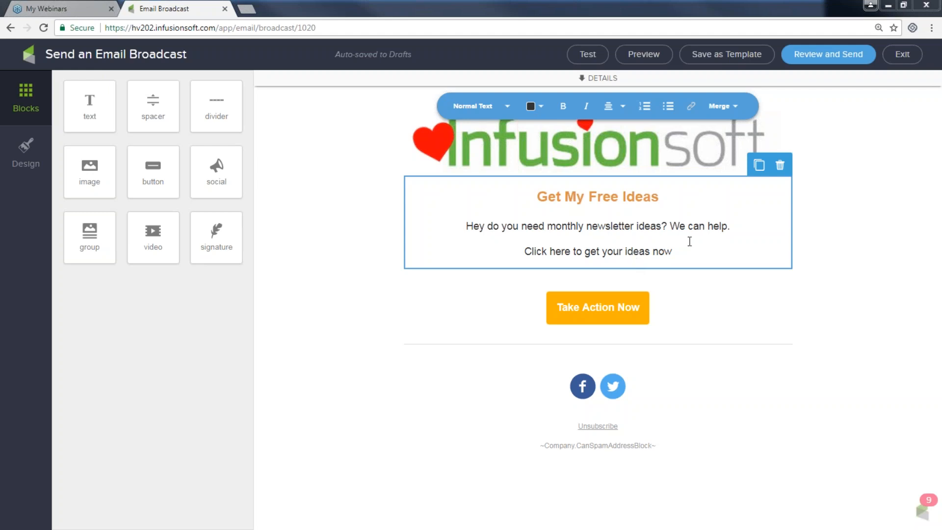
Link the text "Click here to get your ideas now" to a file download of "5 Fun-Newsletter ideas 4U.docx".
{"action": "left_click_drag", "start_coordinate": [673, 251], "coordinate": [526, 261]}
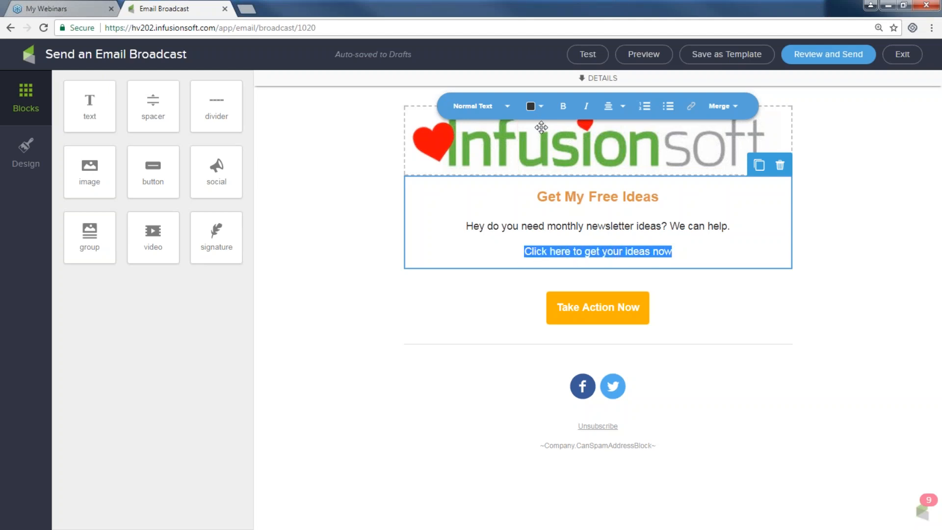
{"action": "left_click", "coordinate": [690, 106]}
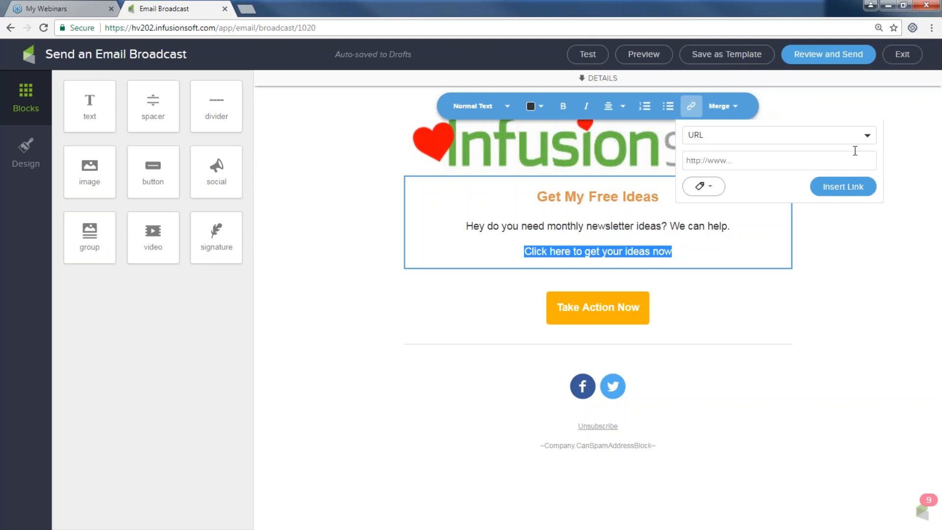
{"action": "left_click", "coordinate": [867, 138]}
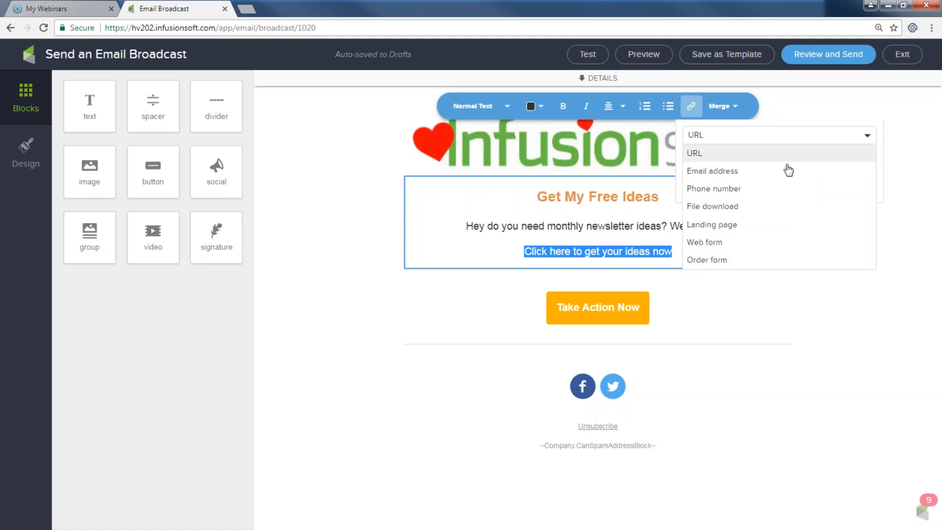
{"action": "left_click", "coordinate": [709, 207]}
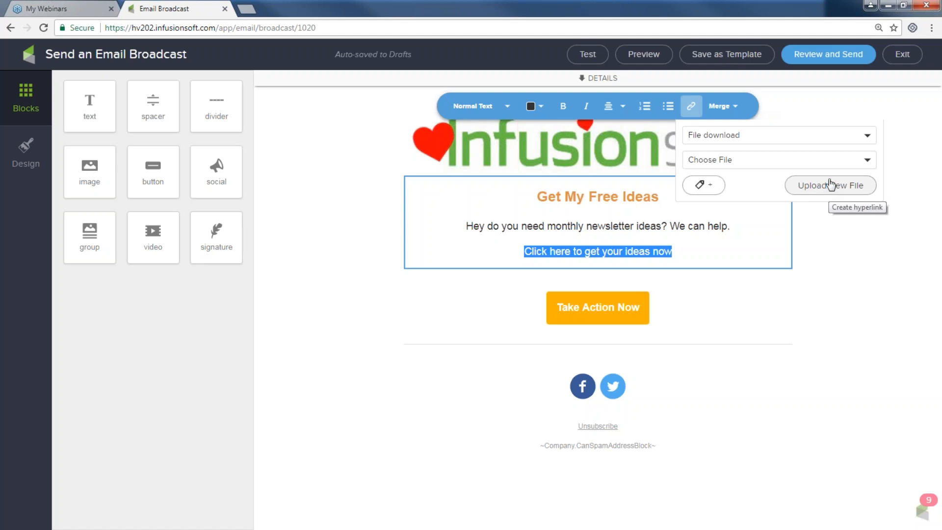
{"action": "left_click", "coordinate": [868, 163]}
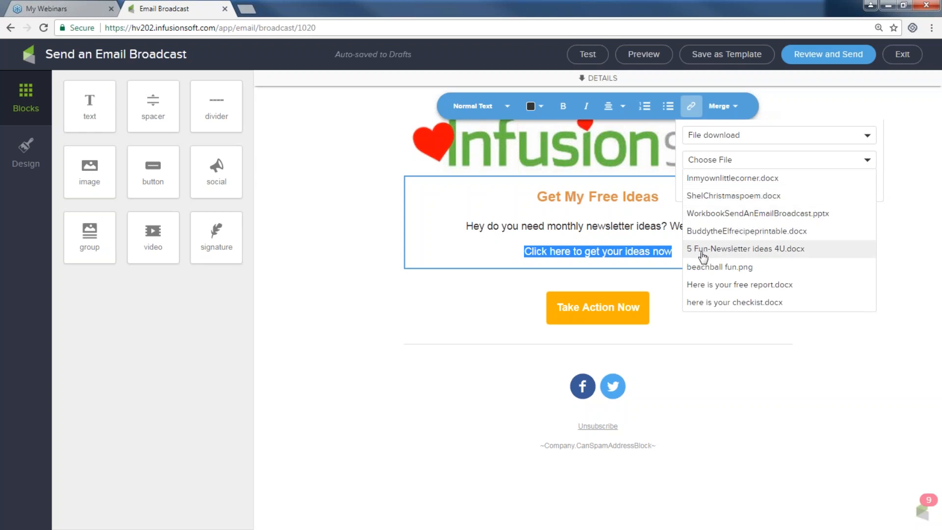
{"action": "left_click", "coordinate": [779, 250]}
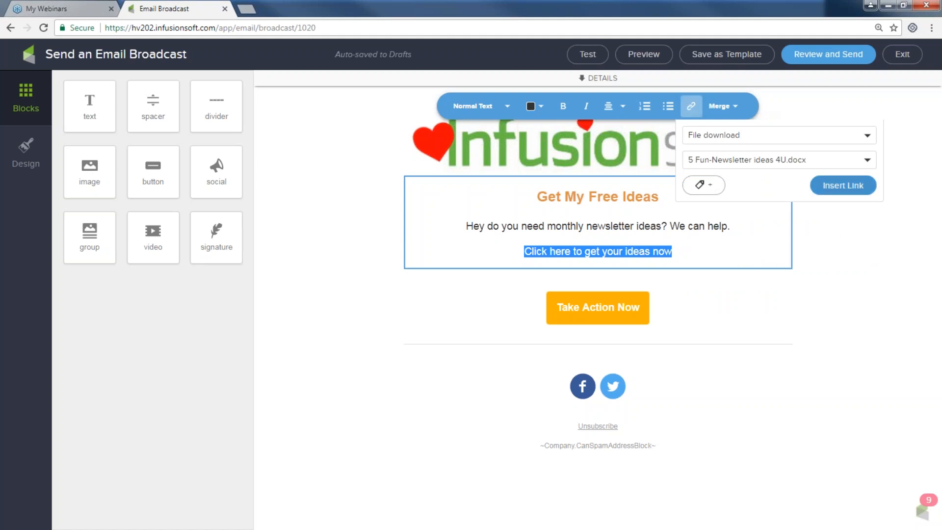
{"action": "left_click", "coordinate": [843, 186]}
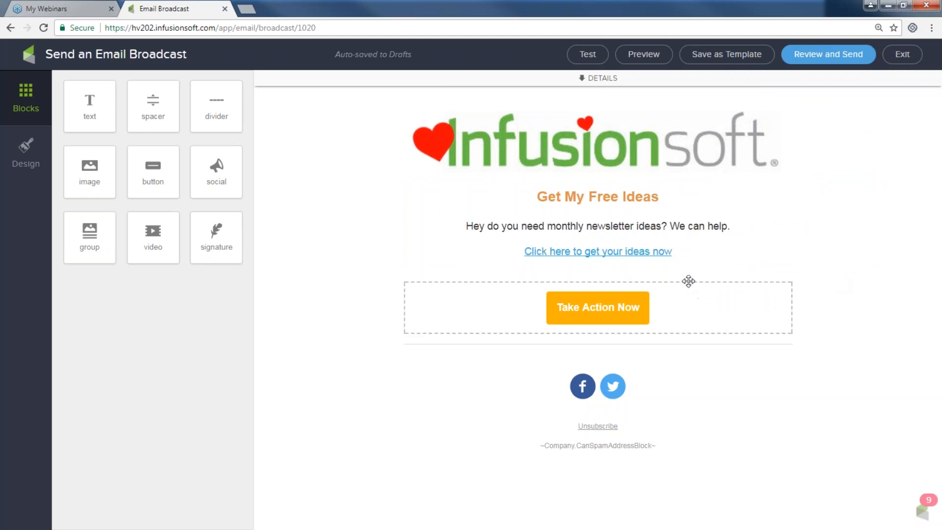
Add a line below the link reading "Put in more copy and let prospects know why they need your service. :)".
{"action": "left_click", "coordinate": [677, 257]}
{"action": "key", "text": "Return"}
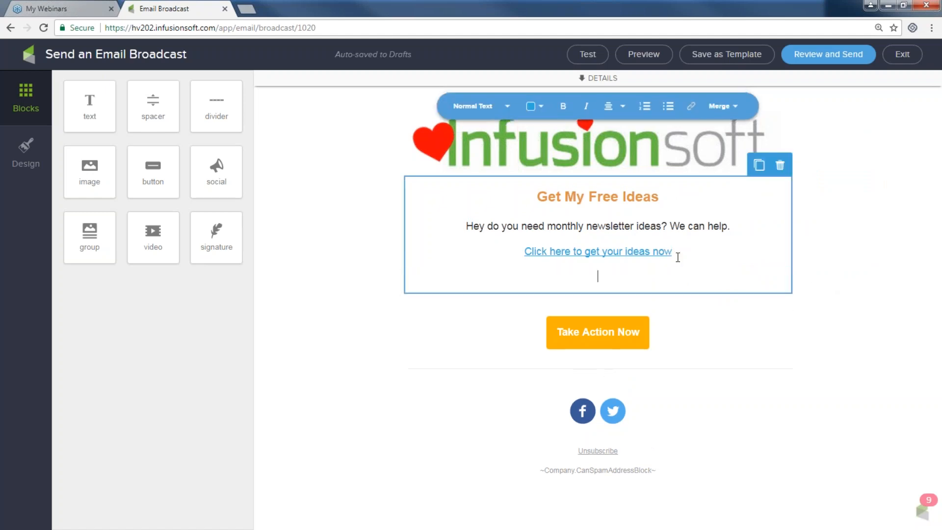
{"action": "type", "text": "Put in more cop"}
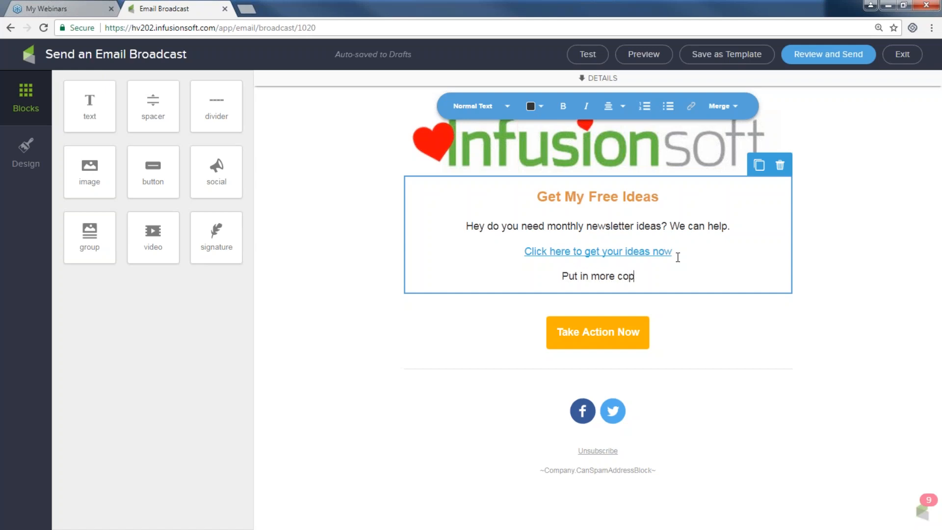
{"action": "type", "text": "y and let cus"}
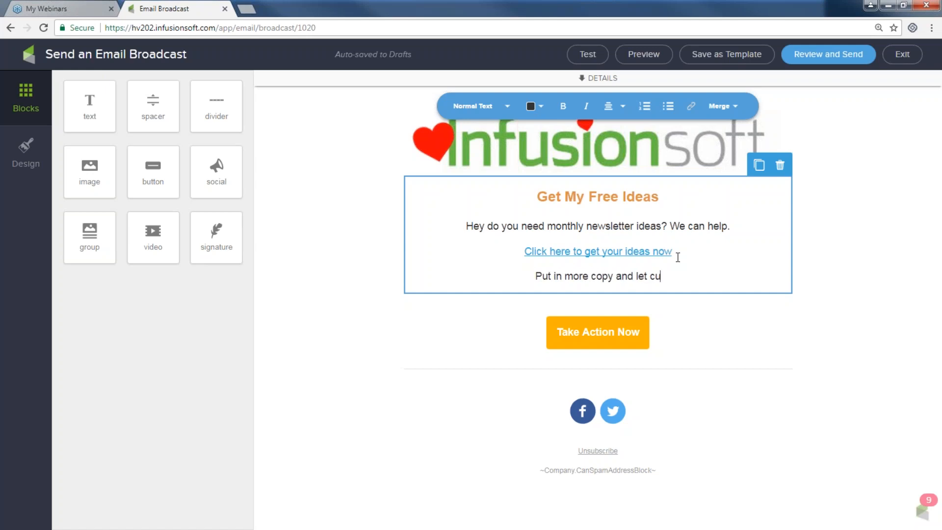
{"action": "key", "text": "BackSpace"}
{"action": "key", "text": "BackSpace"}
{"action": "key", "text": "BackSpace"}
{"action": "type", "text": "pr"}
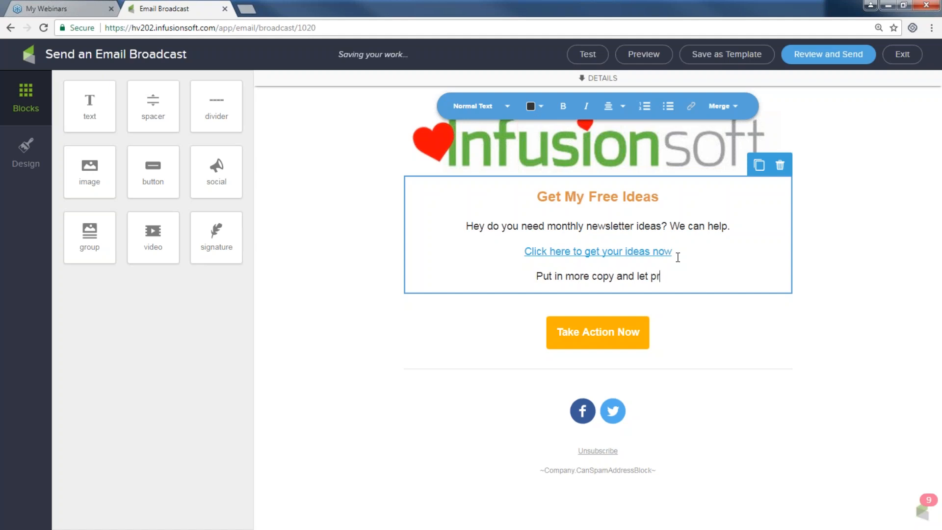
{"action": "type", "text": "ospects know "}
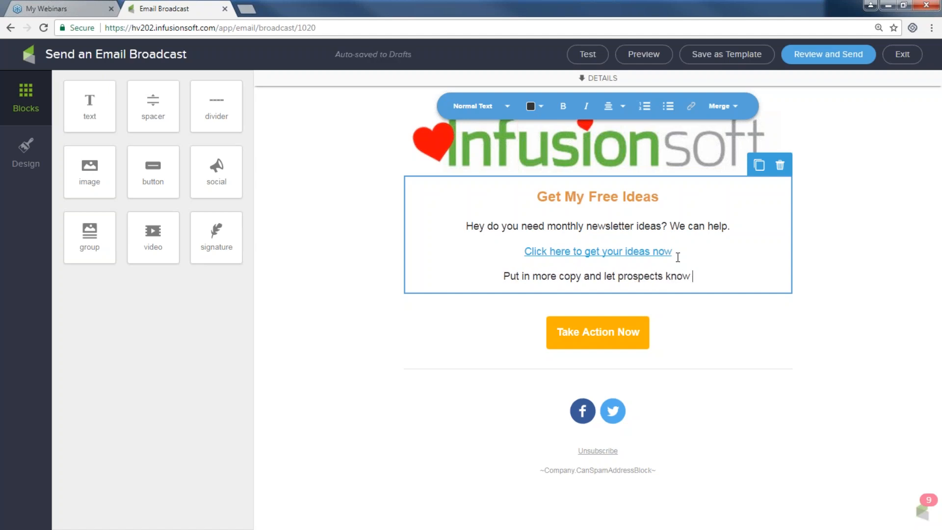
{"action": "type", "text": "why they need y"}
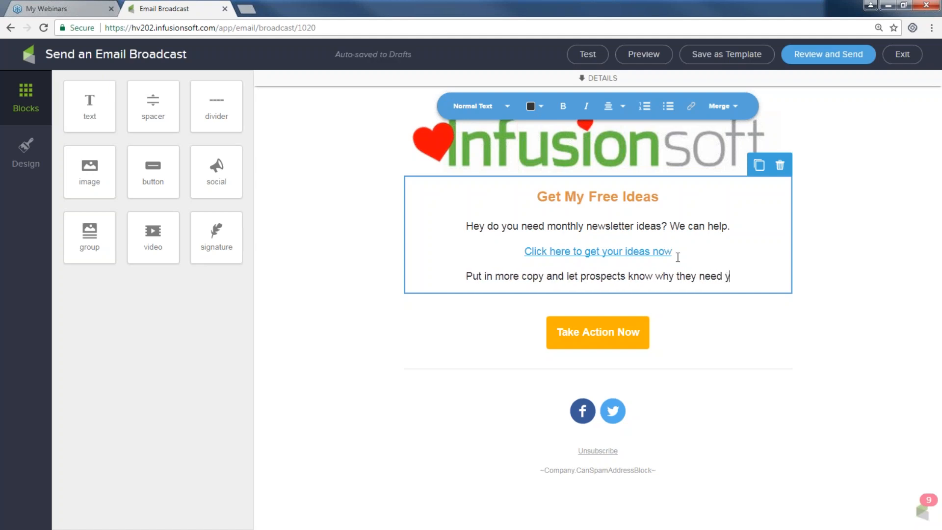
{"action": "type", "text": "our ser"}
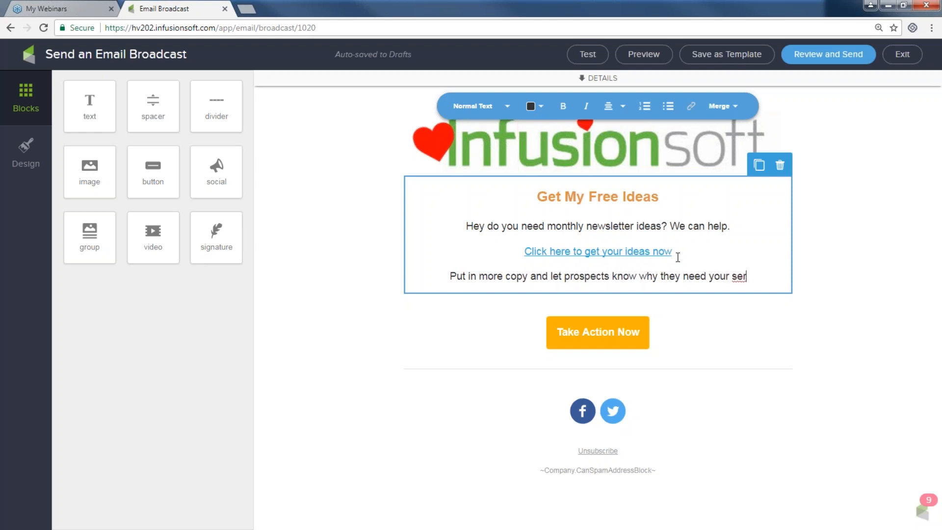
{"action": "type", "text": "vice. :)"}
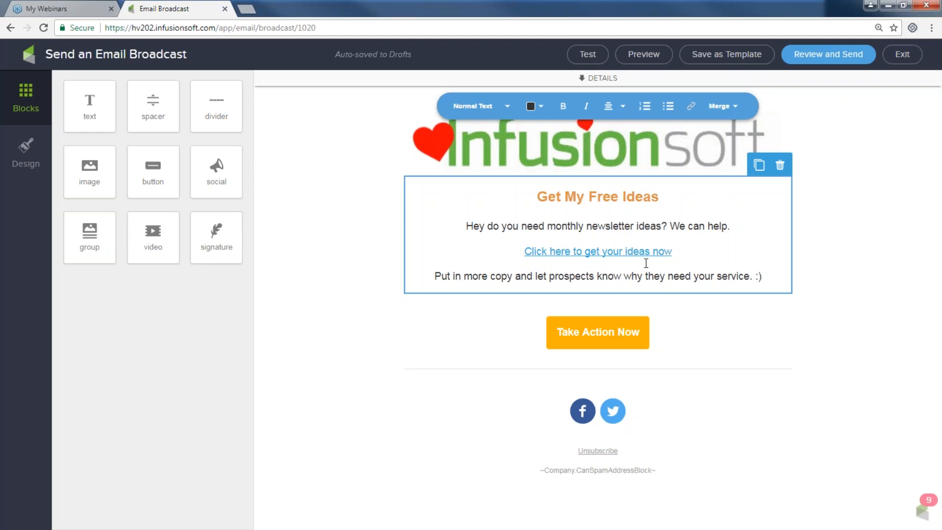
Replace the "Take Action Now" button's text with "Get Ideas Now".
{"action": "left_click", "coordinate": [605, 331]}
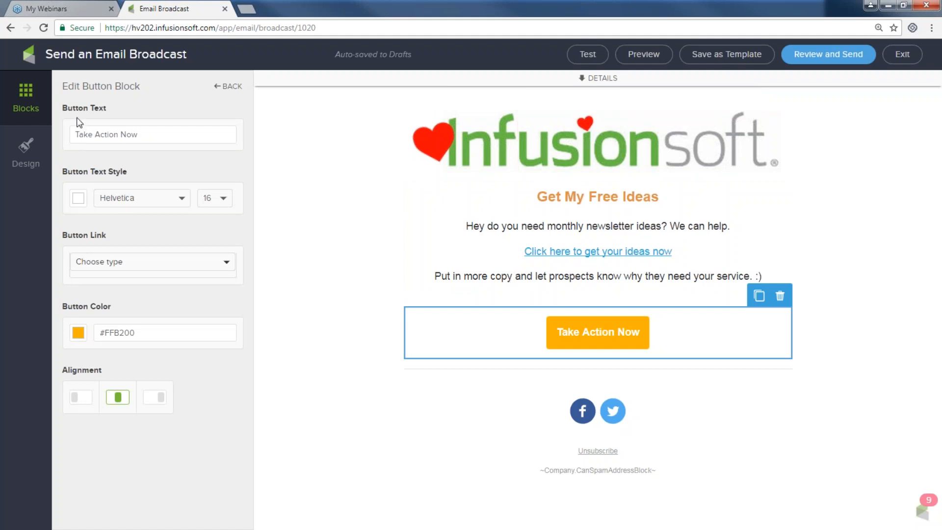
{"action": "triple_click", "coordinate": [127, 133]}
{"action": "type", "text": "Get Ide"}
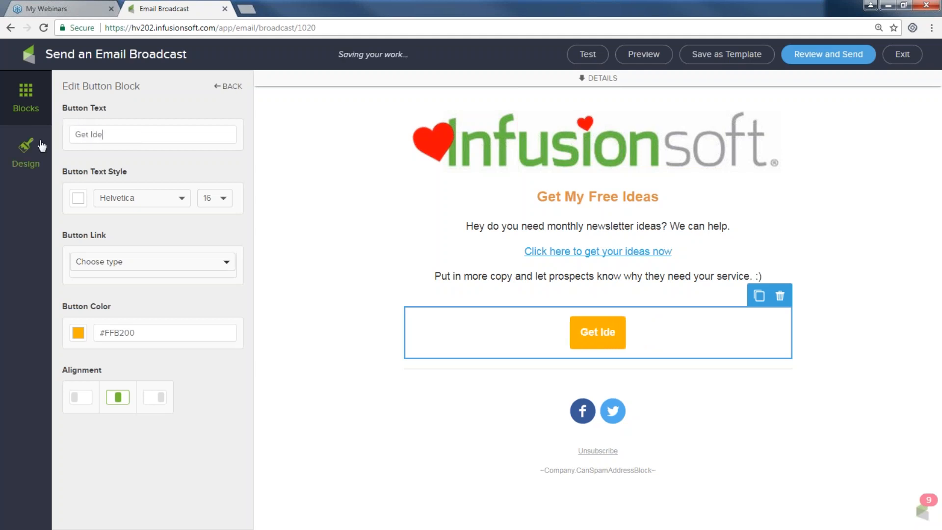
{"action": "type", "text": "as Now"}
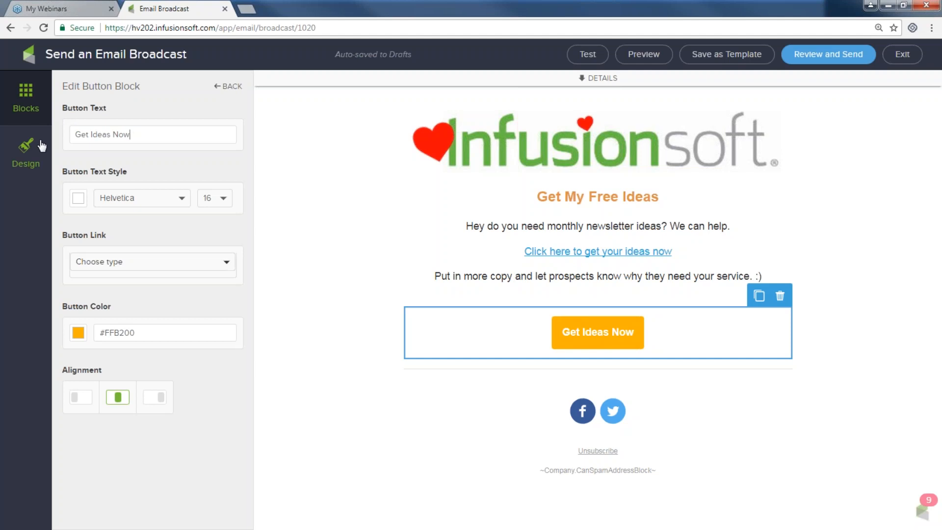
Link the "Get Ideas Now" button to a file download of the existing file "5 Fun-Newsletter ideas 4U.docx".
{"action": "left_click_drag", "start_coordinate": [62, 236], "coordinate": [81, 240]}
{"action": "left_click", "coordinate": [227, 266]}
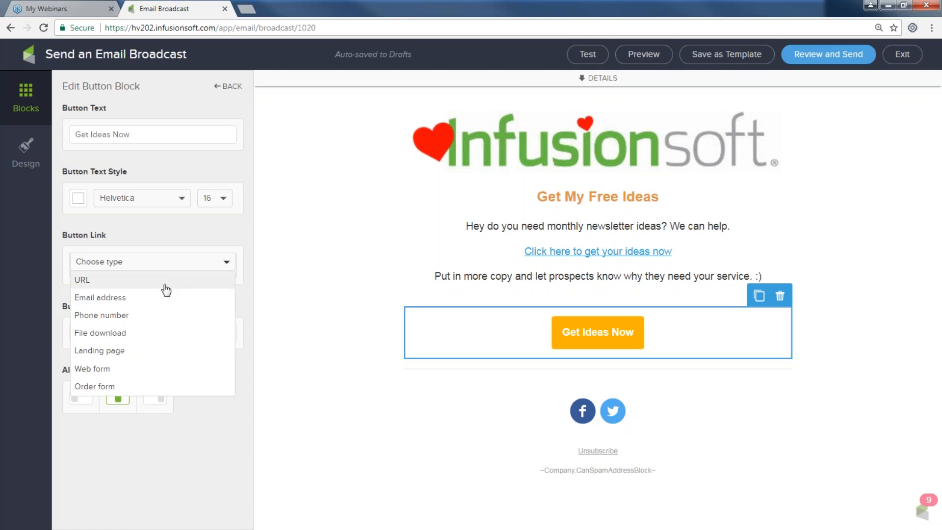
{"action": "left_click", "coordinate": [97, 335]}
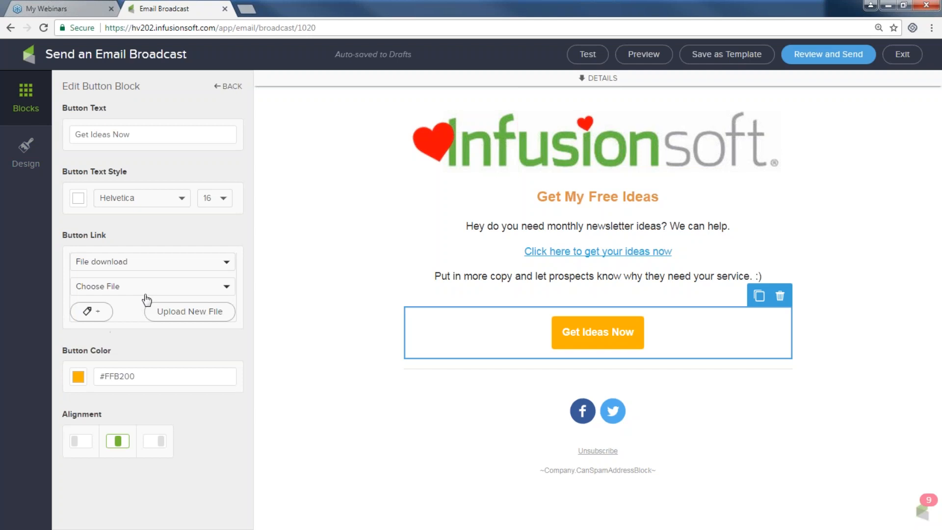
{"action": "left_click", "coordinate": [226, 288]}
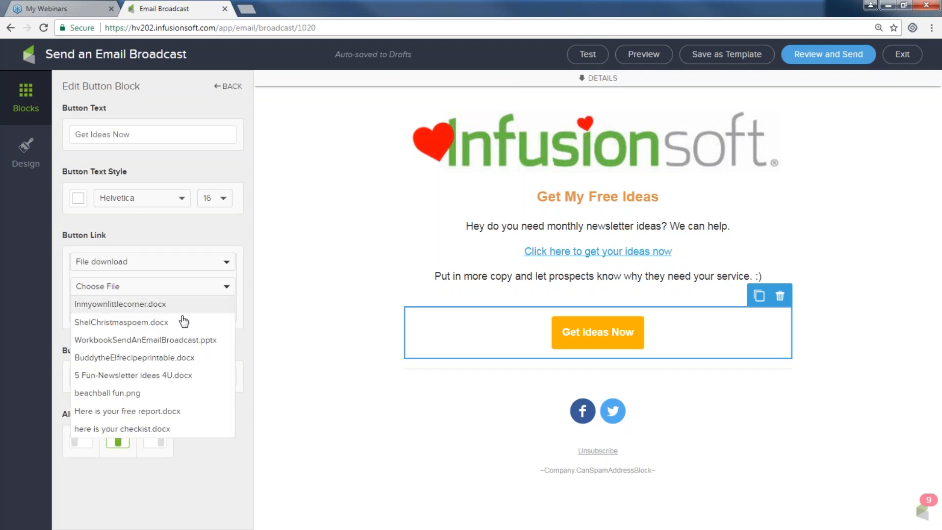
{"action": "left_click", "coordinate": [162, 376]}
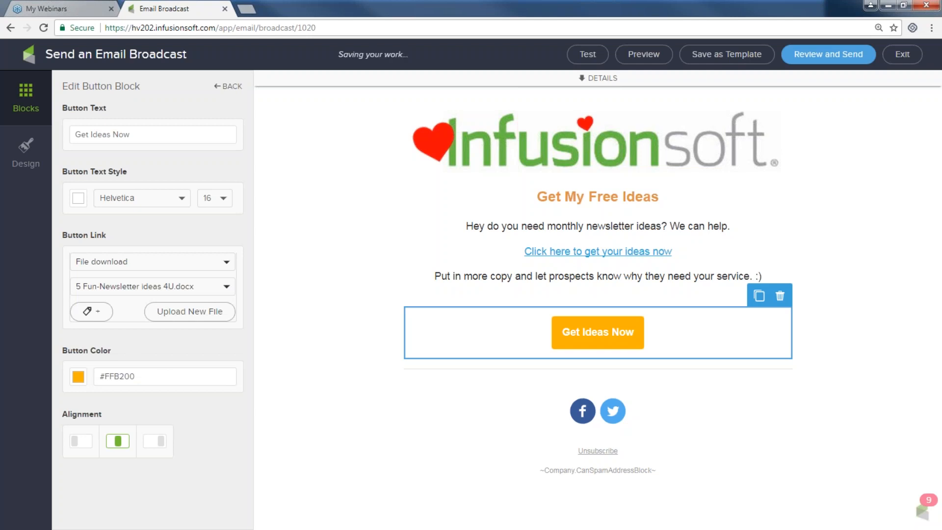
{"action": "left_click", "coordinate": [188, 313]}
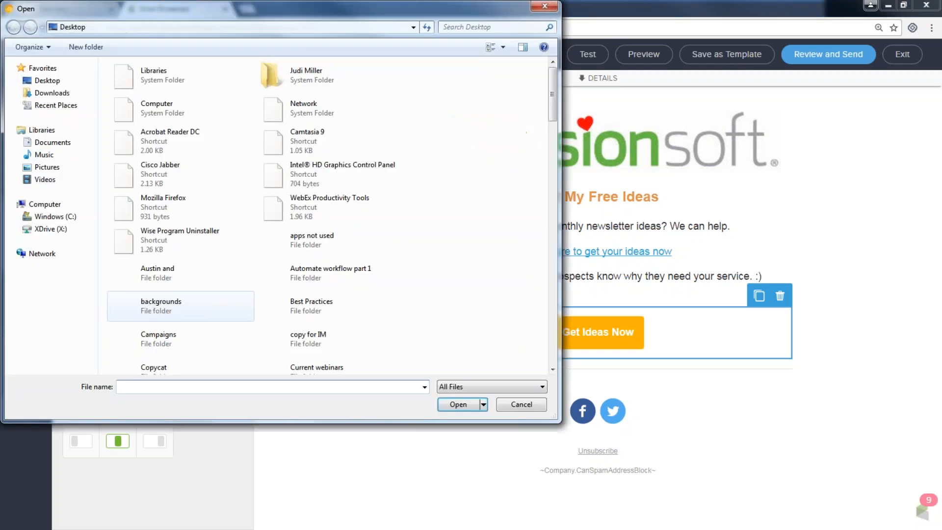
{"action": "left_click", "coordinate": [544, 6]}
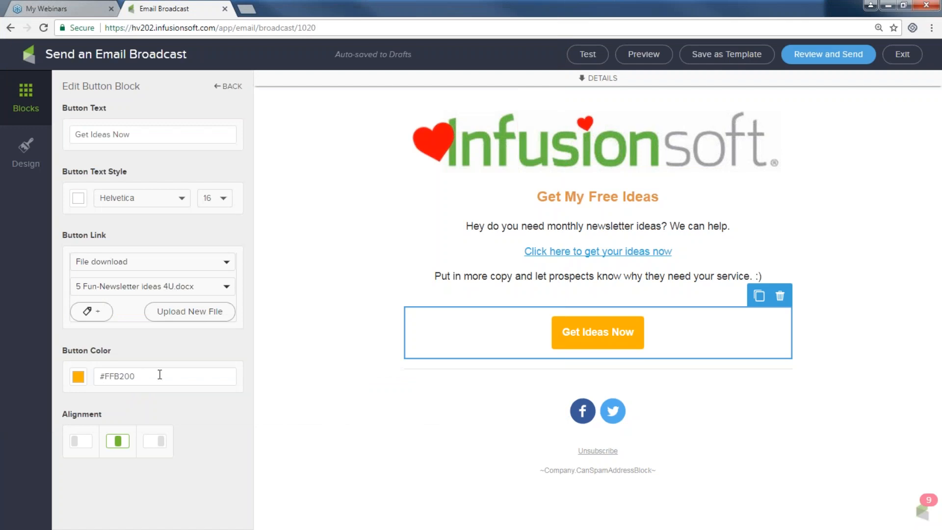
Change the color of the "Get Ideas Now" button to red, #CA0D14.
{"action": "left_click", "coordinate": [79, 378]}
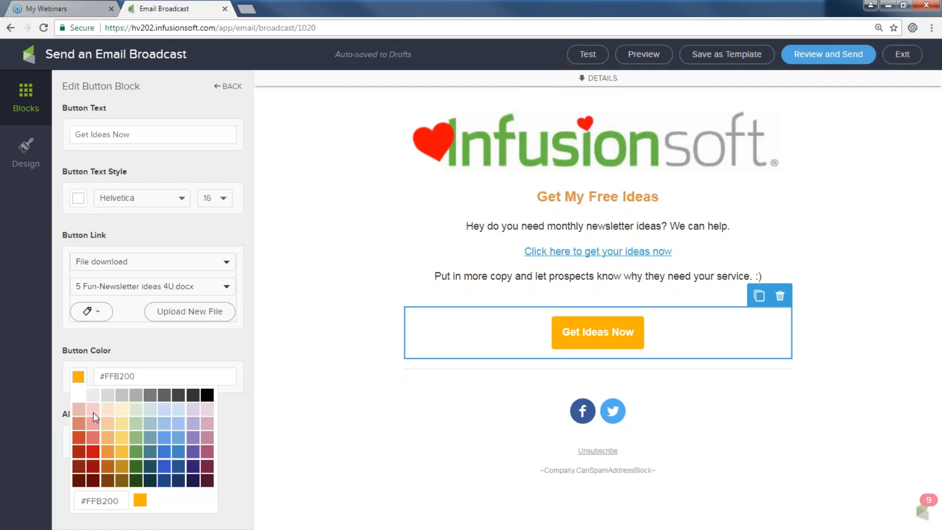
{"action": "left_click", "coordinate": [93, 450]}
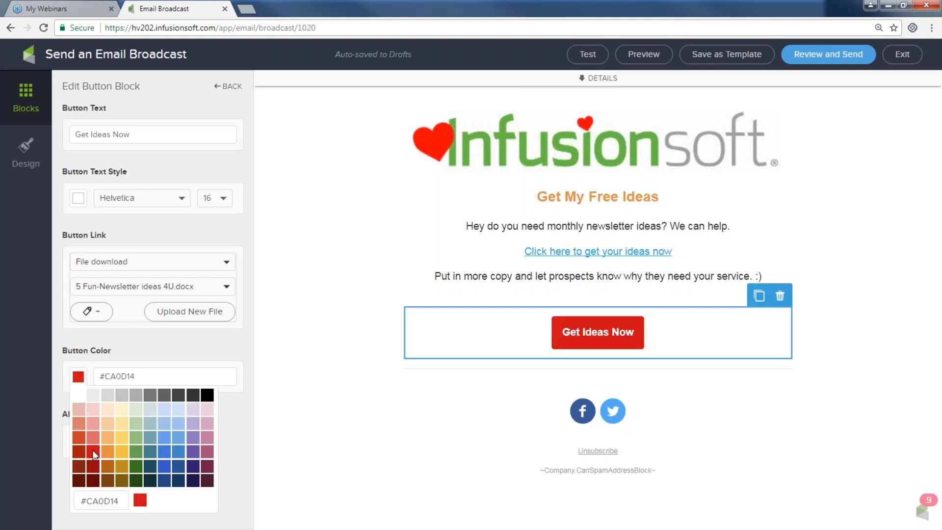
{"action": "left_click", "coordinate": [284, 420]}
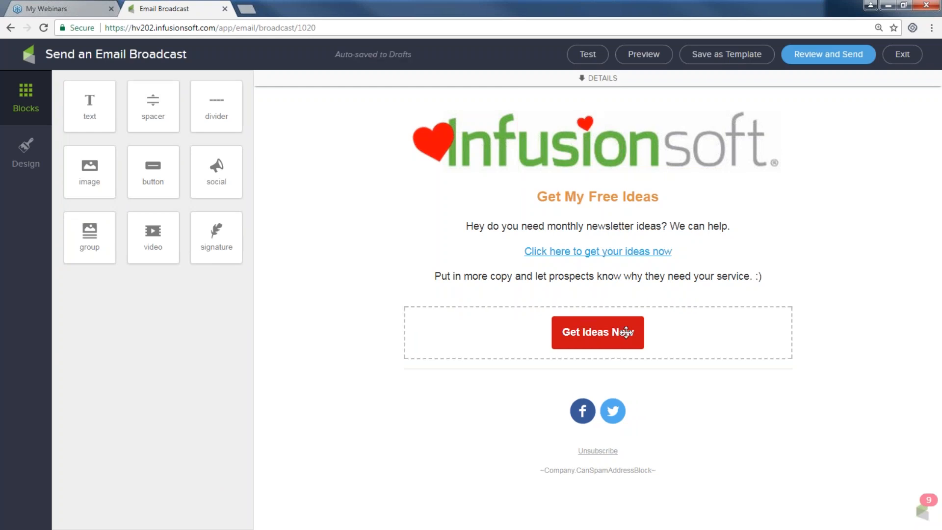
Narrow the divider below the button slightly and change its color to red, #CA0D14.
{"action": "left_click", "coordinate": [587, 370]}
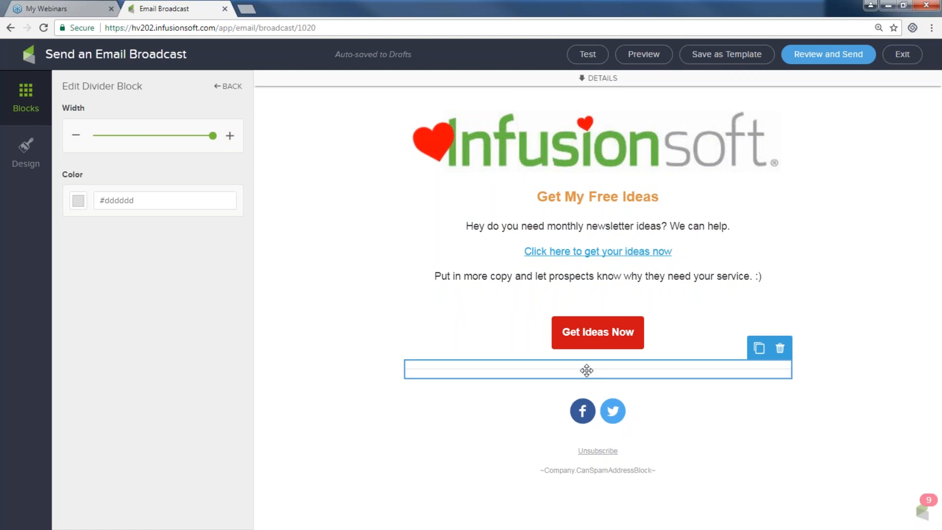
{"action": "mouse_move", "coordinate": [212, 136]}
{"action": "left_mouse_down"}
{"action": "mouse_move", "coordinate": [174, 149]}
{"action": "mouse_move", "coordinate": [206, 150]}
{"action": "left_mouse_up"}
{"action": "left_click", "coordinate": [79, 202]}
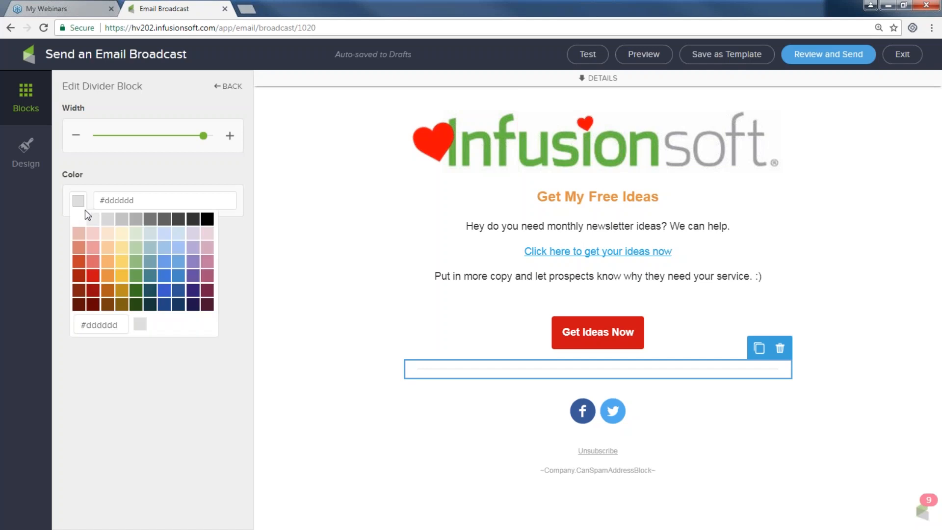
{"action": "left_click", "coordinate": [94, 276]}
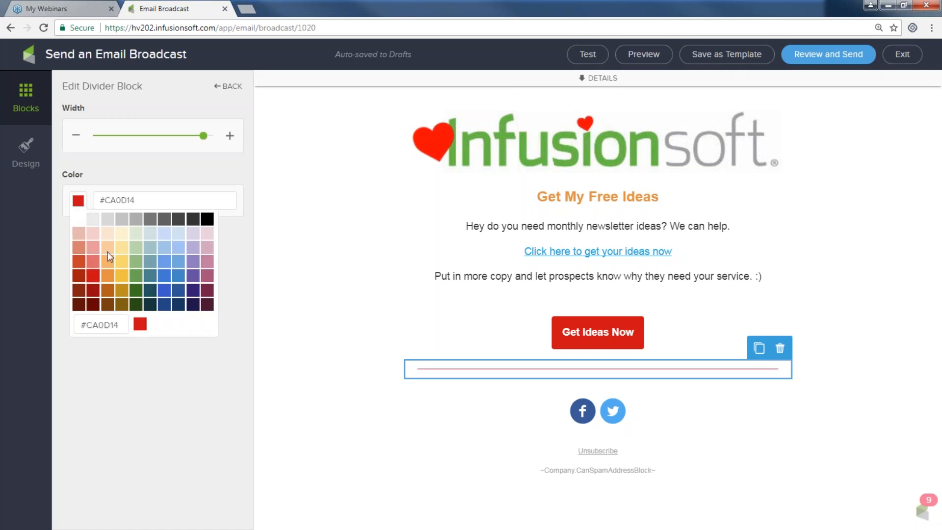
{"action": "left_click_drag", "start_coordinate": [137, 200], "coordinate": [106, 201]}
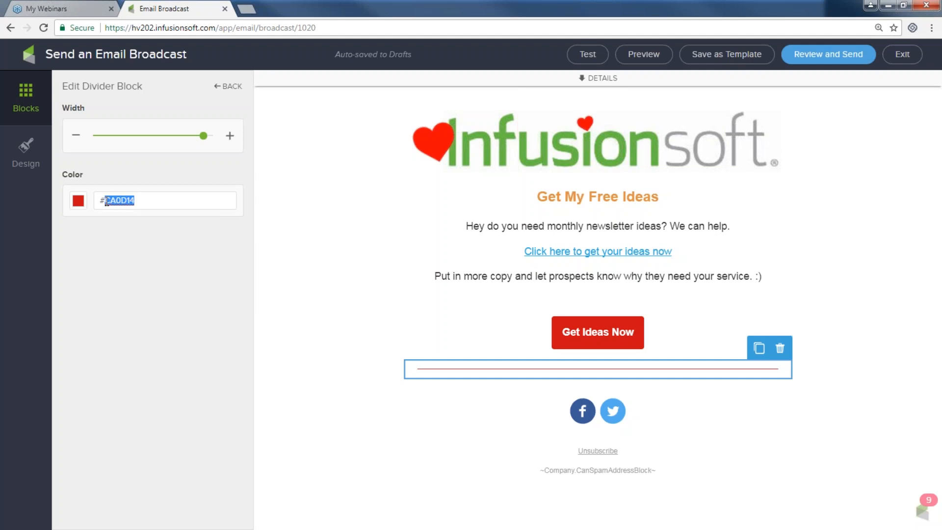
{"action": "left_click", "coordinate": [348, 255]}
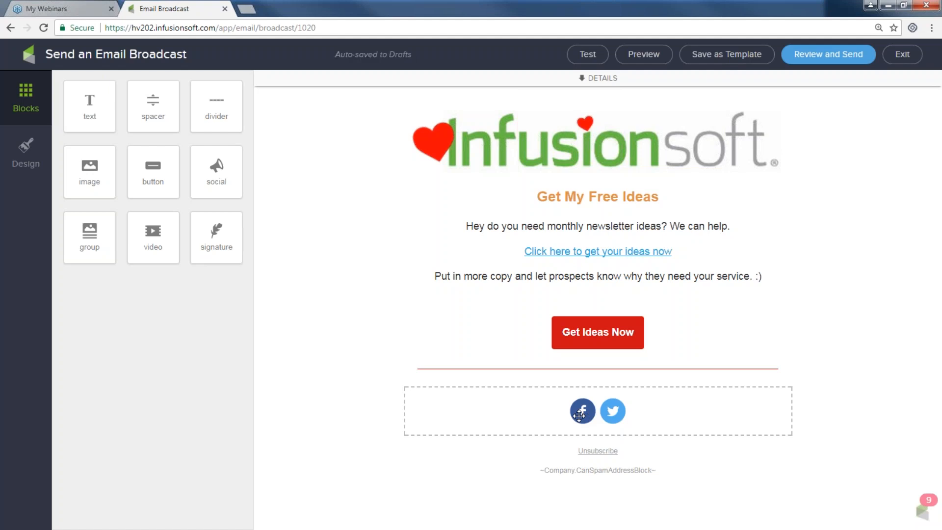
{"action": "left_click", "coordinate": [555, 402]}
{"action": "left_click_drag", "start_coordinate": [555, 402], "coordinate": [550, 164]}
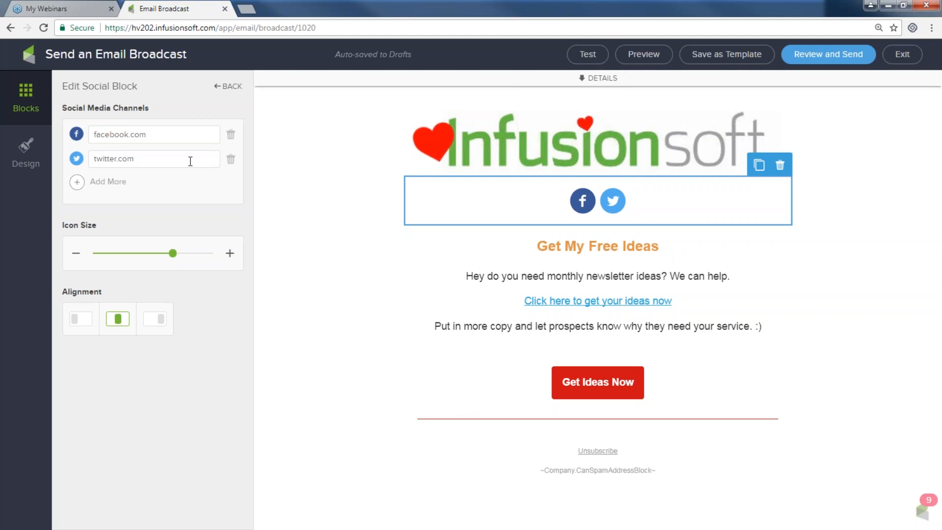
{"action": "left_click", "coordinate": [77, 183]}
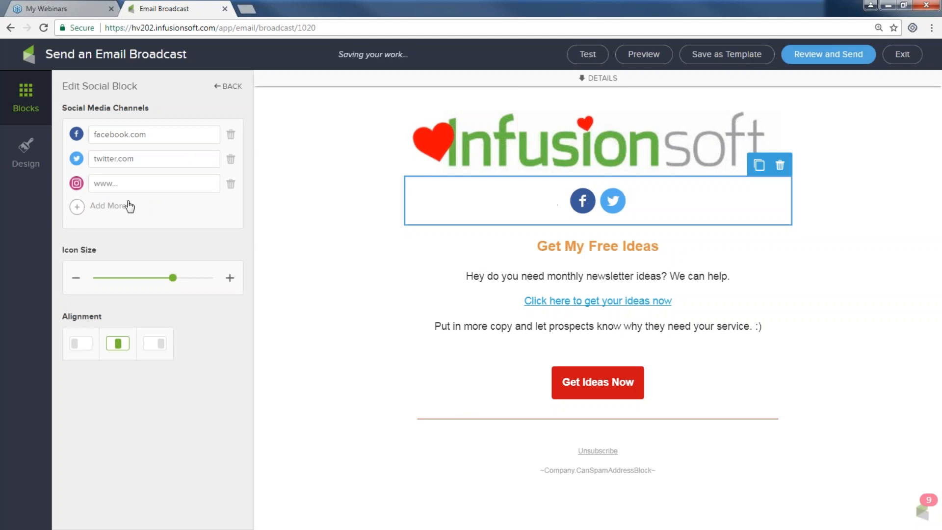
{"action": "left_click", "coordinate": [123, 182]}
{"action": "type", "text": "w"}
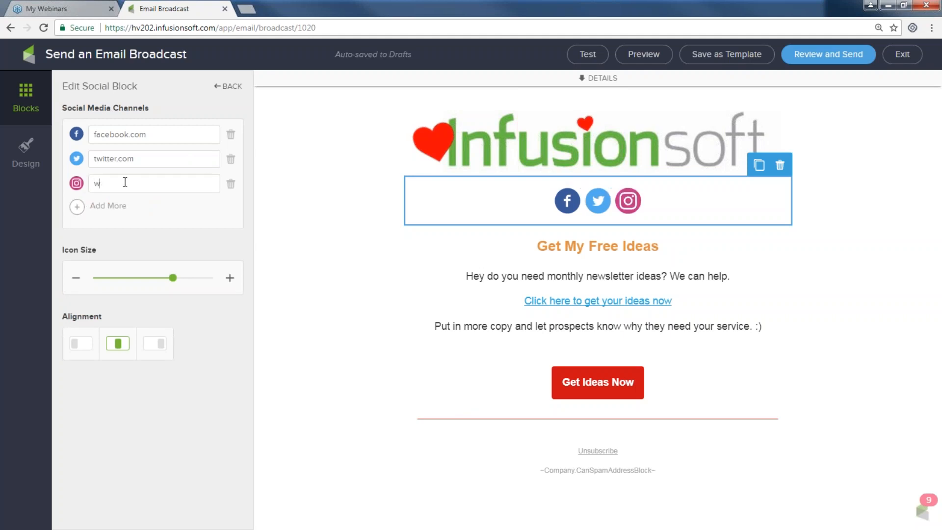
{"action": "type", "text": "ww.jminstagram.com"}
{"action": "left_click", "coordinate": [311, 263]}
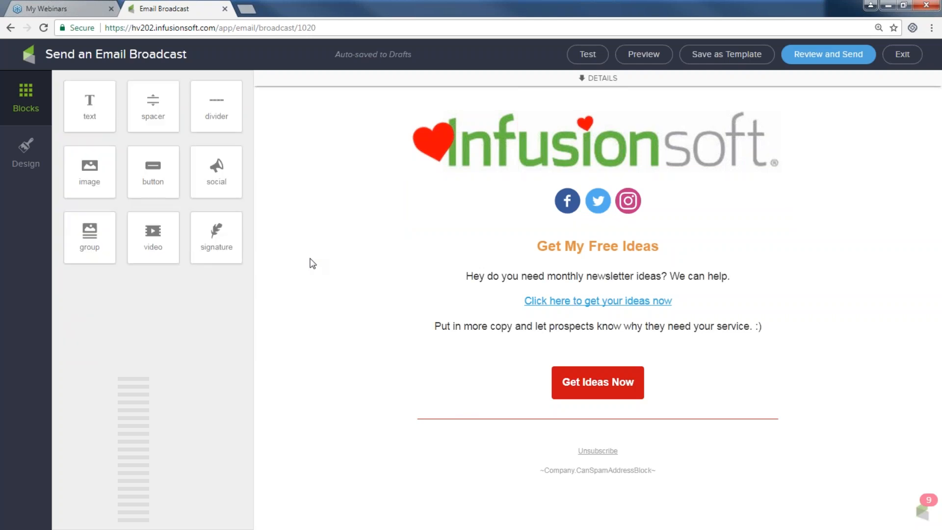
Reduce the social icons' size slightly and align the icons to the center.
{"action": "left_click", "coordinate": [639, 195]}
{"action": "mouse_move", "coordinate": [172, 282]}
{"action": "left_mouse_down"}
{"action": "mouse_move", "coordinate": [151, 282]}
{"action": "mouse_move", "coordinate": [163, 279]}
{"action": "left_mouse_up"}
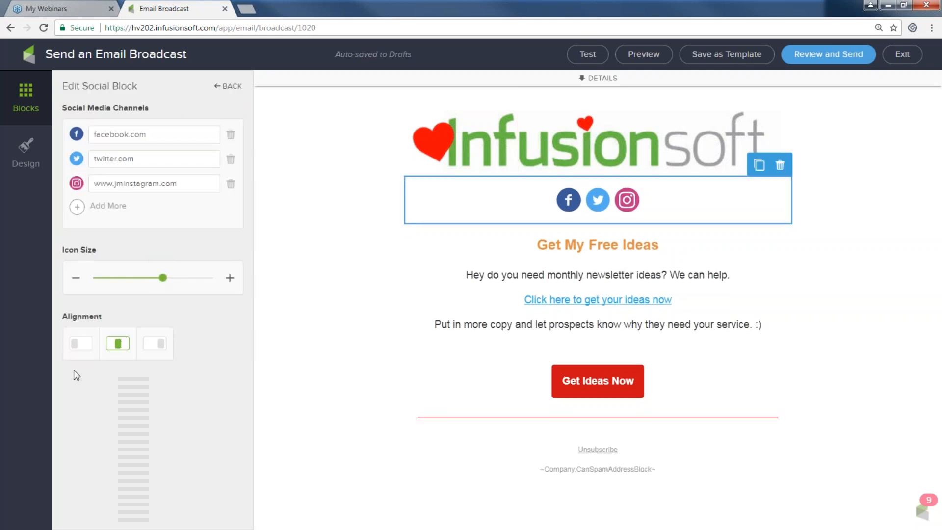
{"action": "left_click", "coordinate": [83, 344]}
{"action": "left_click", "coordinate": [116, 343]}
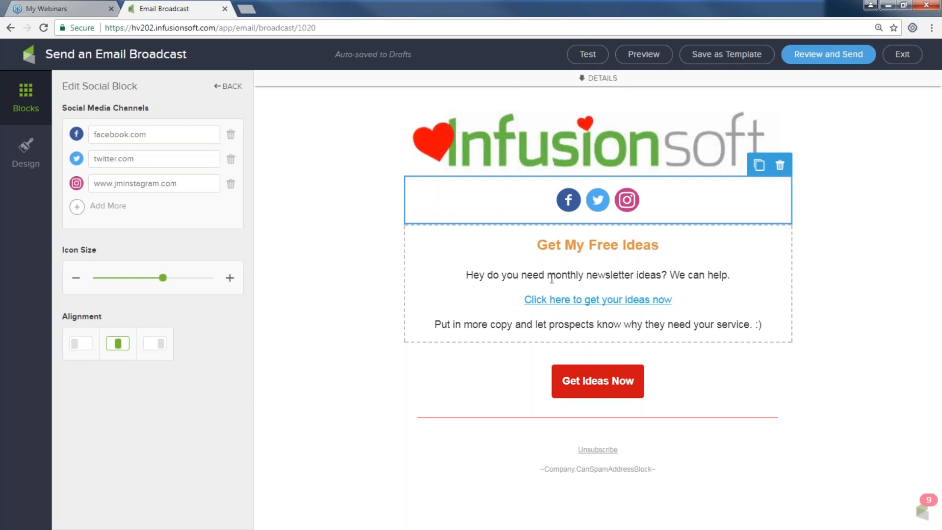
Preview the email in its desktop and mobile layouts, and return to the editor.
{"action": "left_click", "coordinate": [649, 58]}
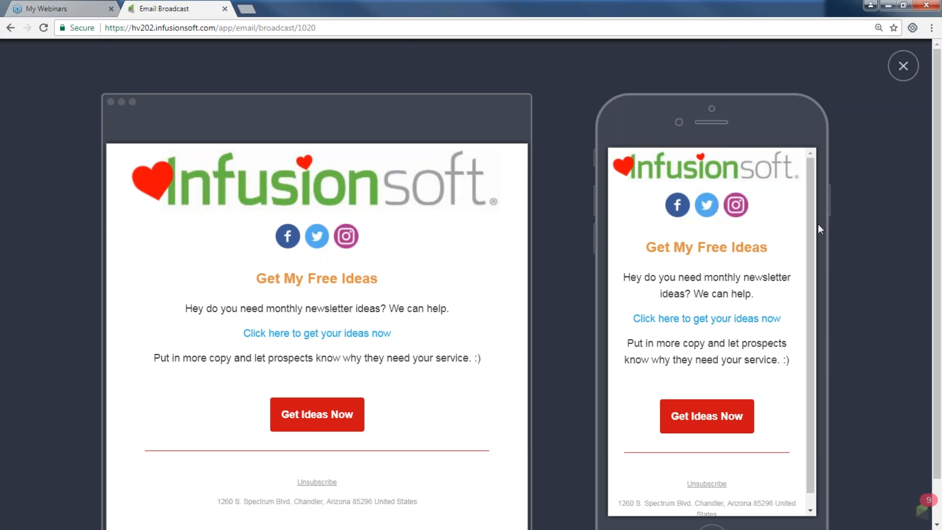
{"action": "left_click_drag", "start_coordinate": [820, 280], "coordinate": [799, 358]}
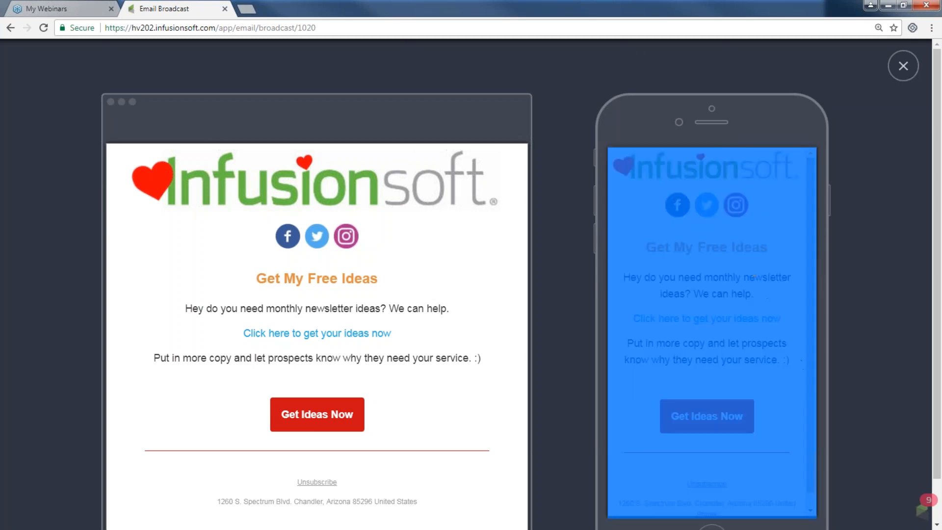
{"action": "left_click", "coordinate": [753, 271]}
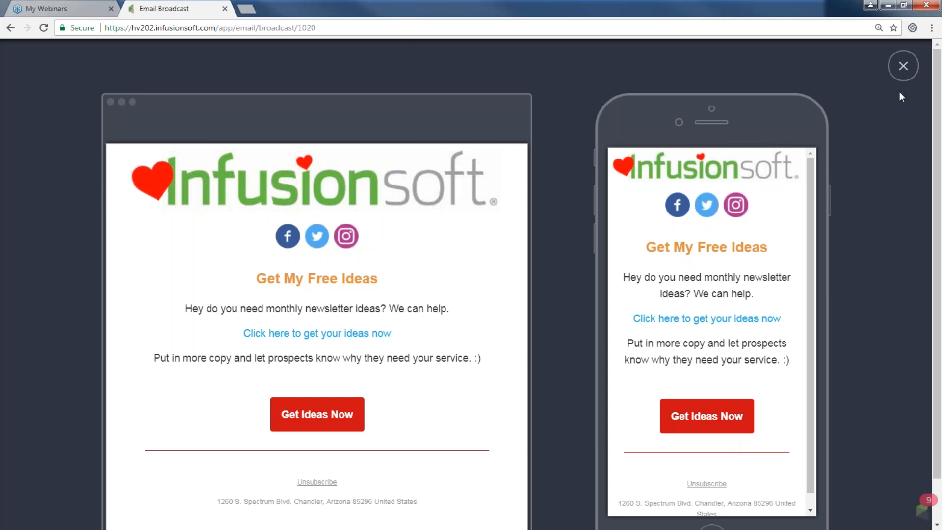
{"action": "left_click", "coordinate": [903, 66]}
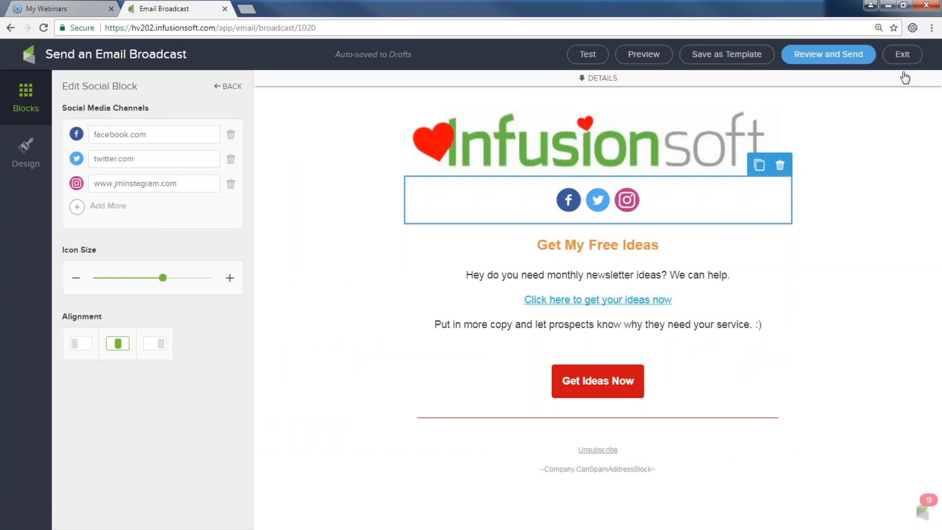
{"action": "double_click", "coordinate": [162, 138]}
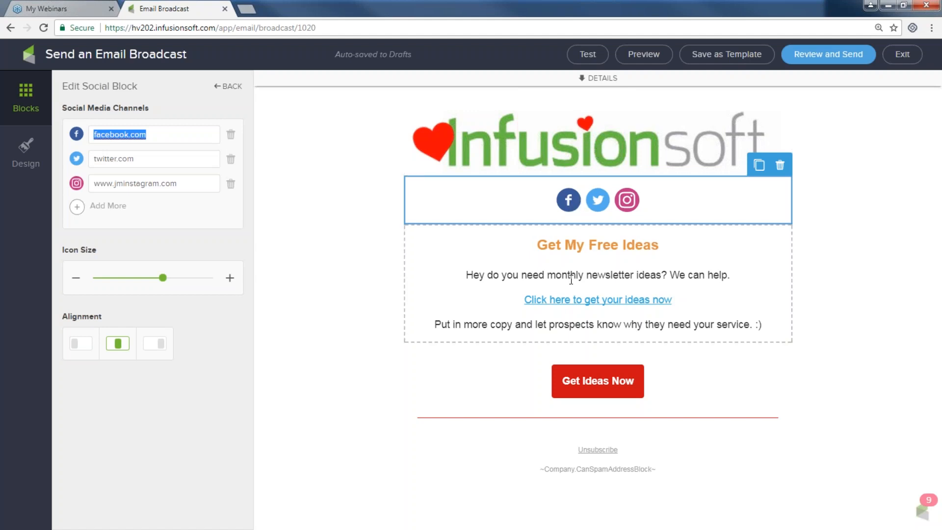
{"action": "left_click_drag", "start_coordinate": [522, 299], "coordinate": [684, 301]}
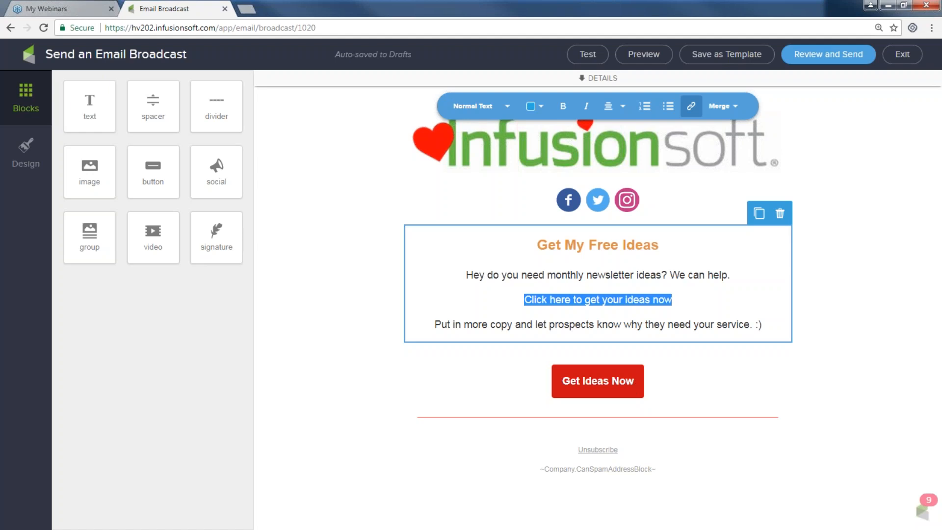
Add a group block with image, text and button to the email and place it below the red divider.
{"action": "left_click_drag", "start_coordinate": [101, 251], "coordinate": [606, 481]}
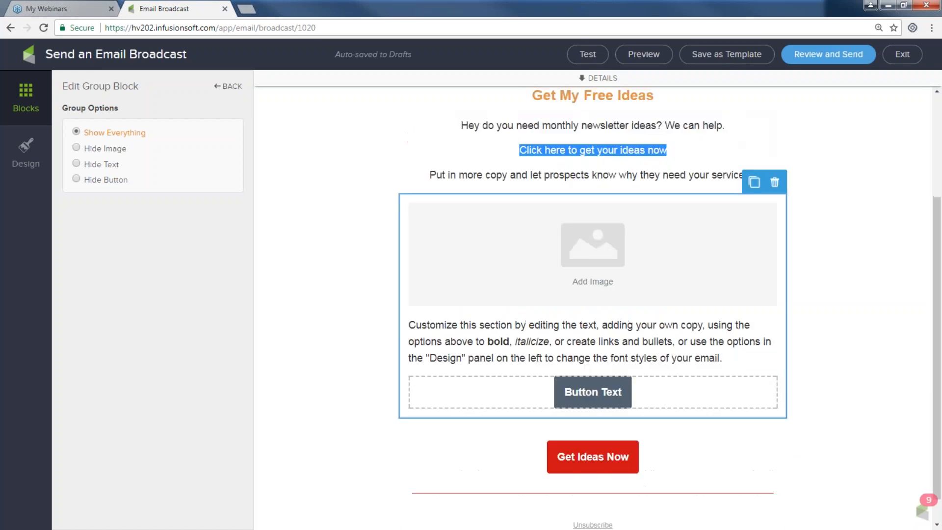
{"action": "scroll", "coordinate": [589, 390], "scroll_direction": "down", "scroll_amount": 1}
{"action": "left_click_drag", "start_coordinate": [568, 168], "coordinate": [637, 514]}
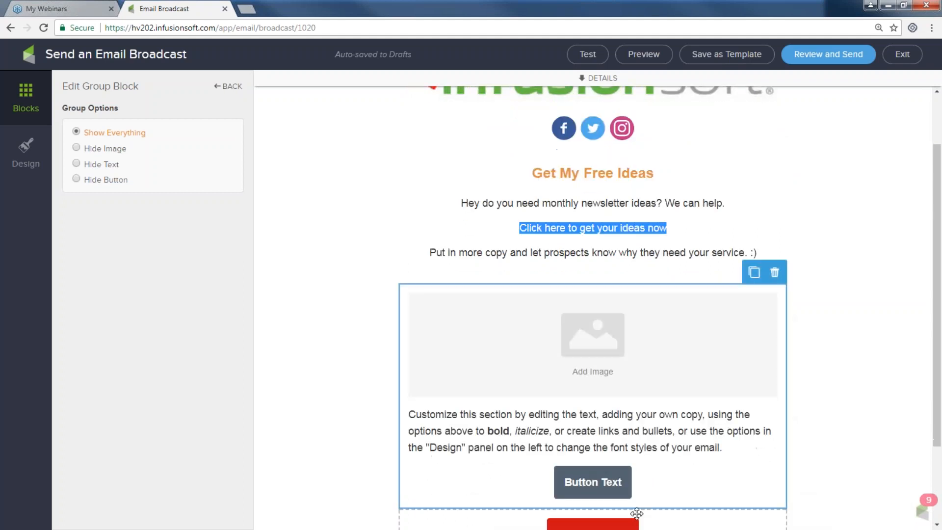
{"action": "scroll", "coordinate": [636, 513], "scroll_direction": "down", "scroll_amount": 3}
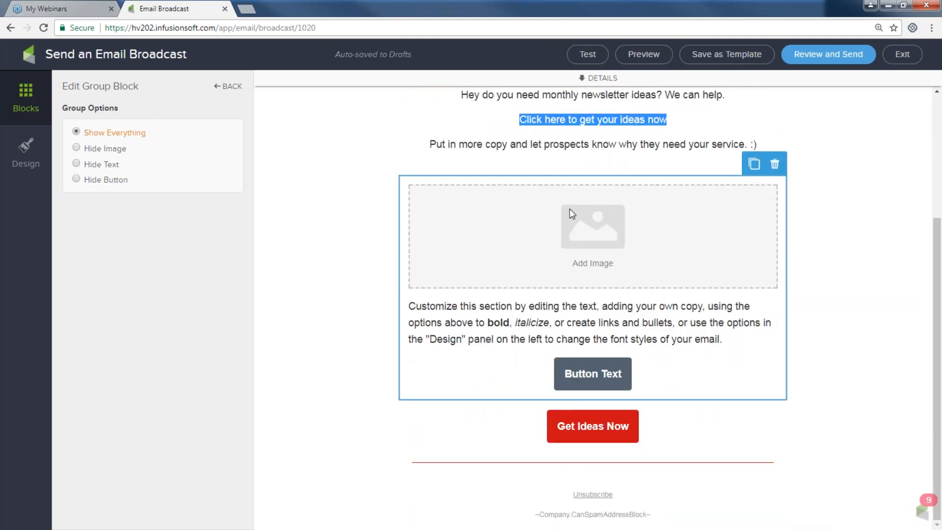
{"action": "left_click_drag", "start_coordinate": [538, 207], "coordinate": [640, 444]}
{"action": "scroll", "coordinate": [515, 403], "scroll_direction": "down", "scroll_amount": 4}
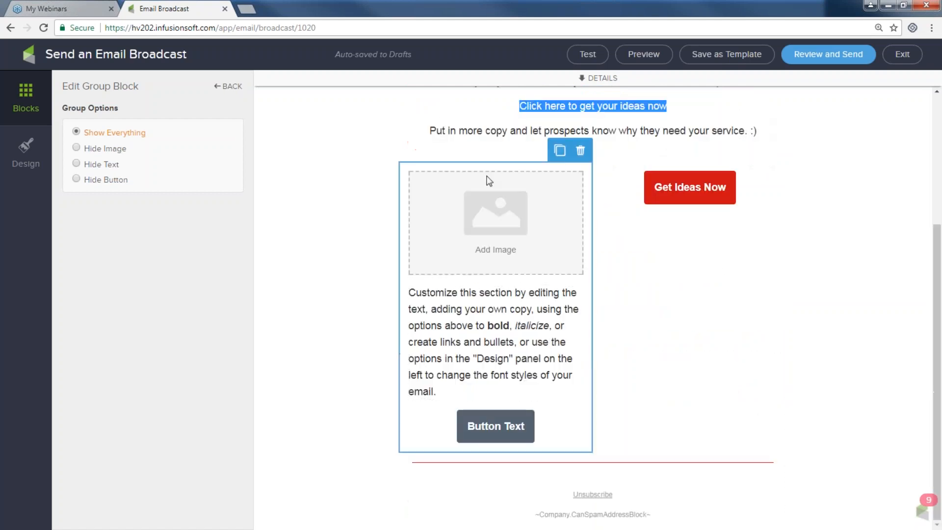
{"action": "left_click_drag", "start_coordinate": [478, 168], "coordinate": [594, 480]}
{"action": "scroll", "coordinate": [593, 393], "scroll_direction": "down", "scroll_amount": 4}
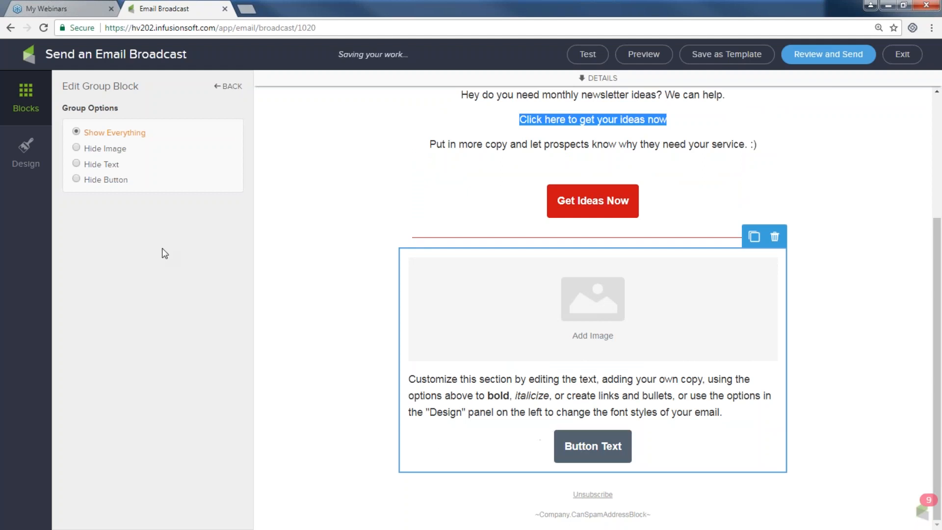
Hide the group block's button, fill its image placeholder with screen_shot_scott.png, and enlarge the image.
{"action": "left_click", "coordinate": [76, 179]}
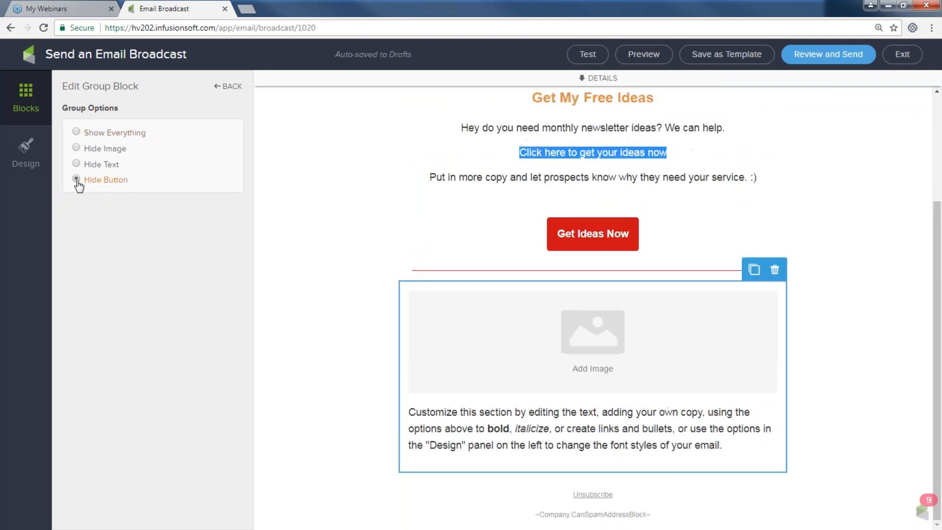
{"action": "left_click", "coordinate": [565, 336]}
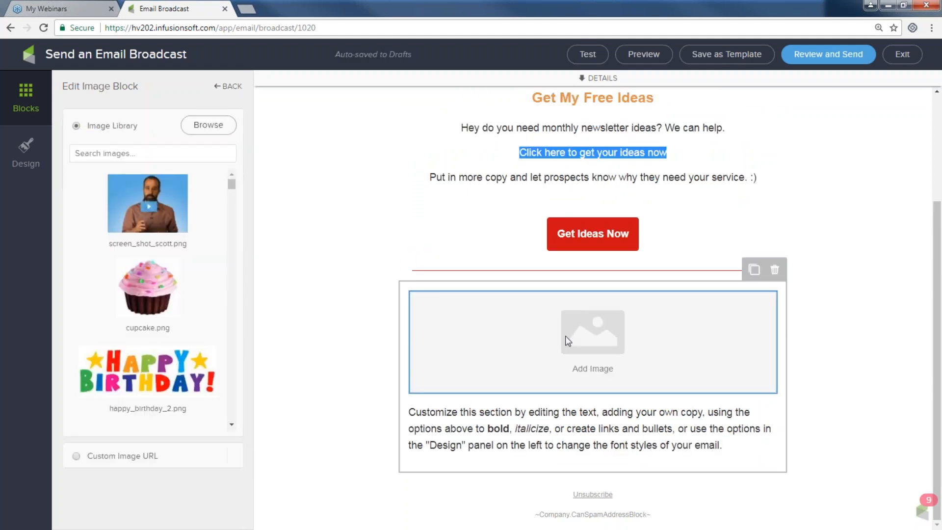
{"action": "left_click", "coordinate": [128, 215]}
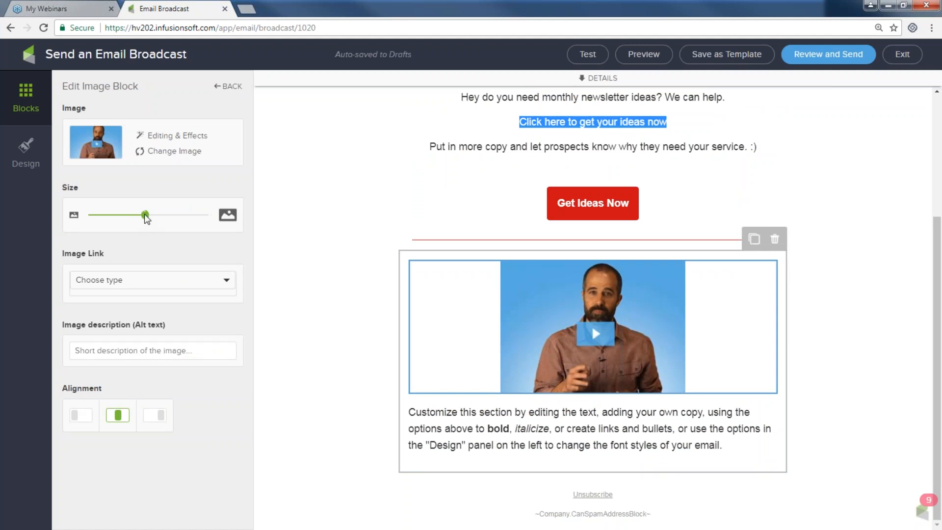
{"action": "left_click_drag", "start_coordinate": [145, 215], "coordinate": [170, 215]}
{"action": "left_click", "coordinate": [326, 285]}
{"action": "scroll", "coordinate": [326, 285], "scroll_direction": "down", "scroll_amount": 2}
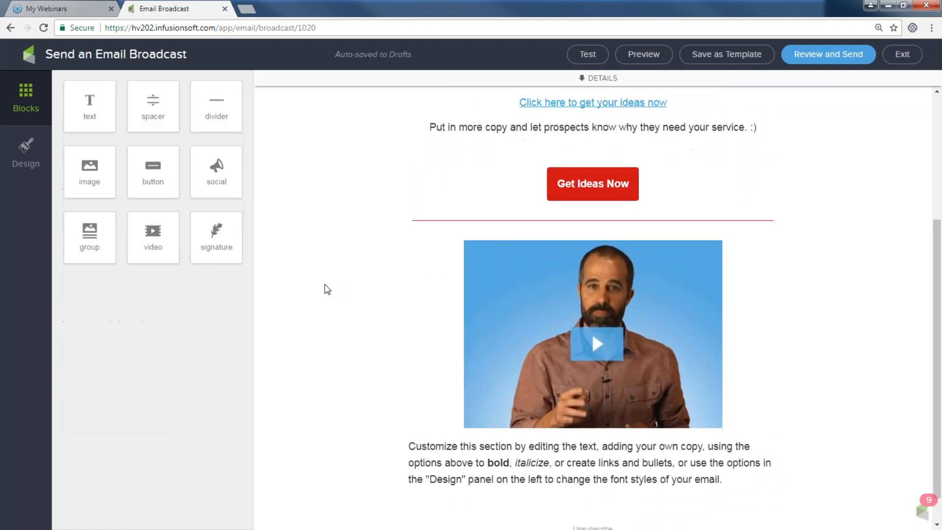
Hide the group block's image and add a video block to the left of the group's text.
{"action": "left_click", "coordinate": [607, 306]}
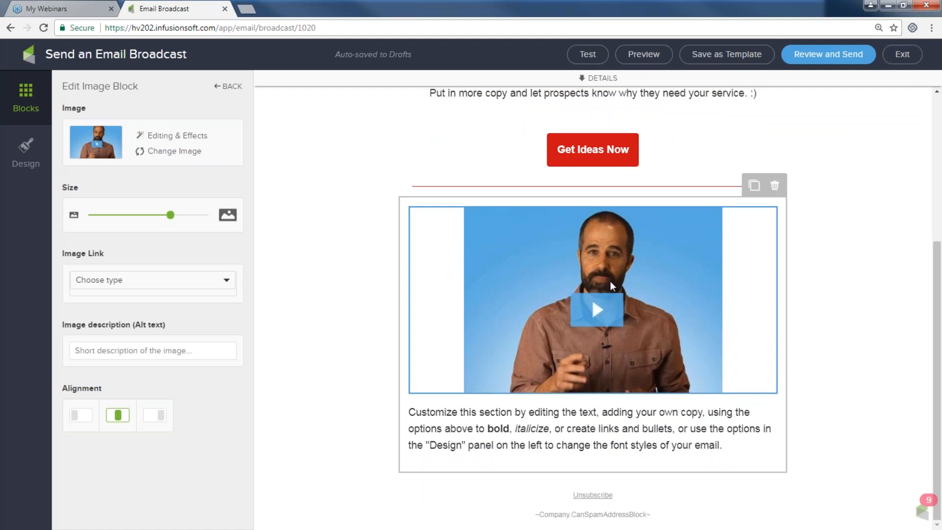
{"action": "left_click", "coordinate": [775, 187]}
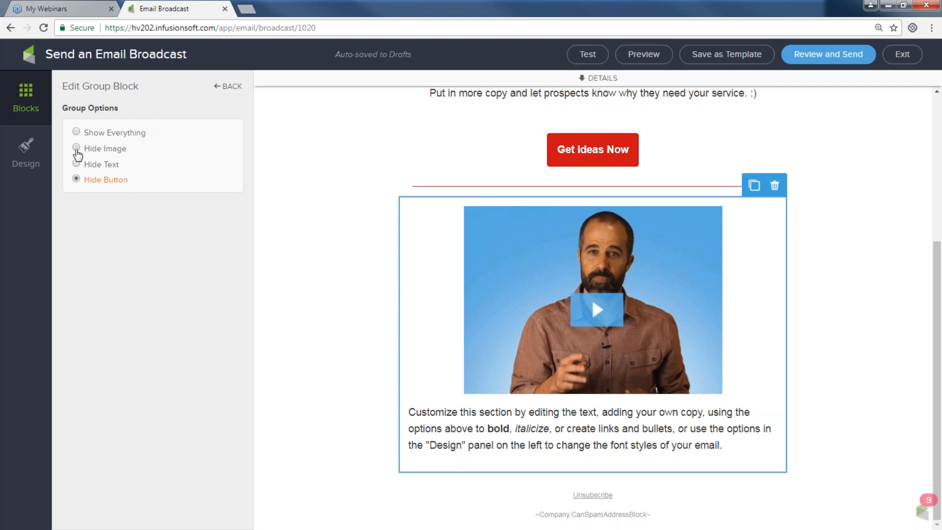
{"action": "left_click", "coordinate": [77, 148]}
{"action": "left_click", "coordinate": [26, 95]}
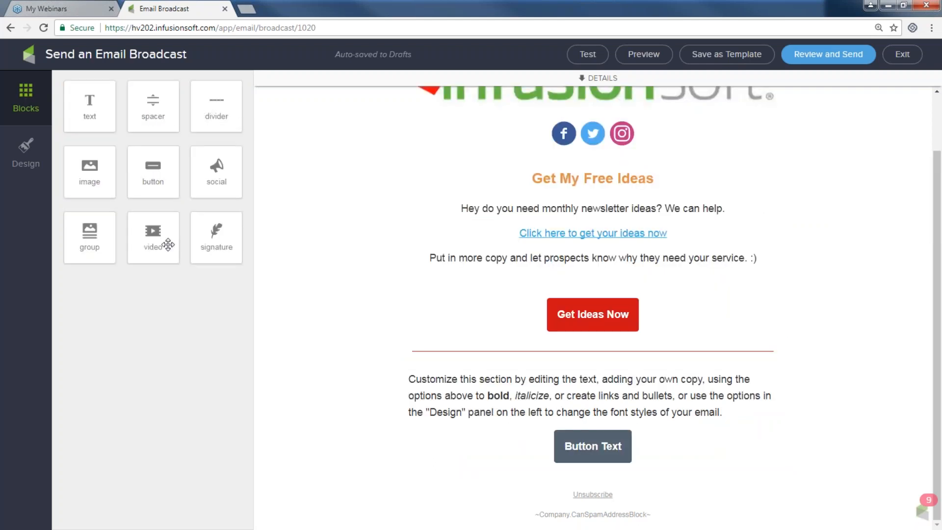
{"action": "left_click_drag", "start_coordinate": [168, 244], "coordinate": [540, 395]}
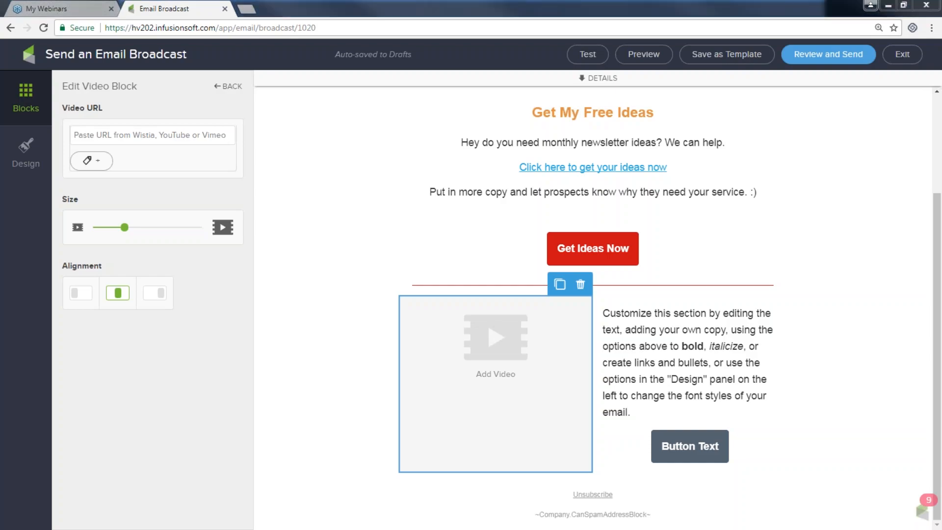
Switch to the Firefox window to look up a YouTube video.
{"action": "key", "text": "alt+Tab"}
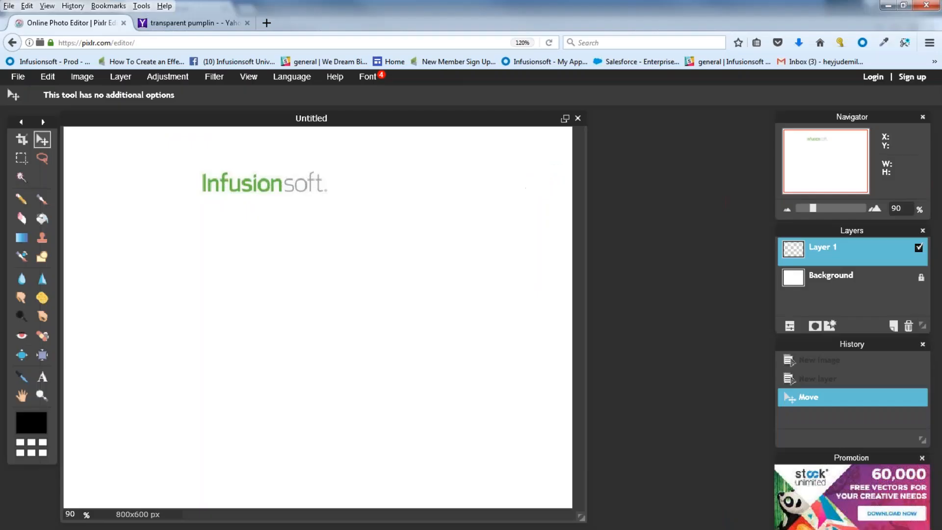
{"action": "left_click", "coordinate": [267, 23]}
{"action": "type", "text": "youtube.com/"}
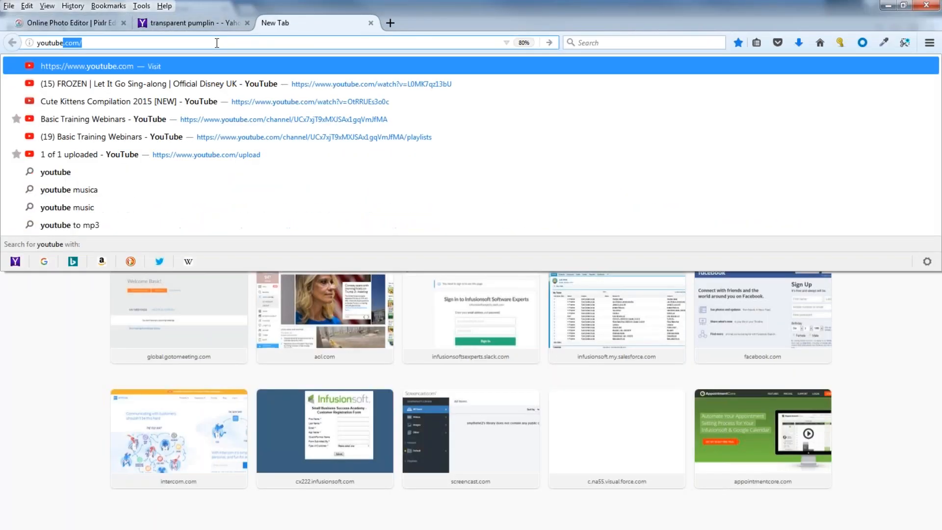
{"action": "key", "text": "Return"}
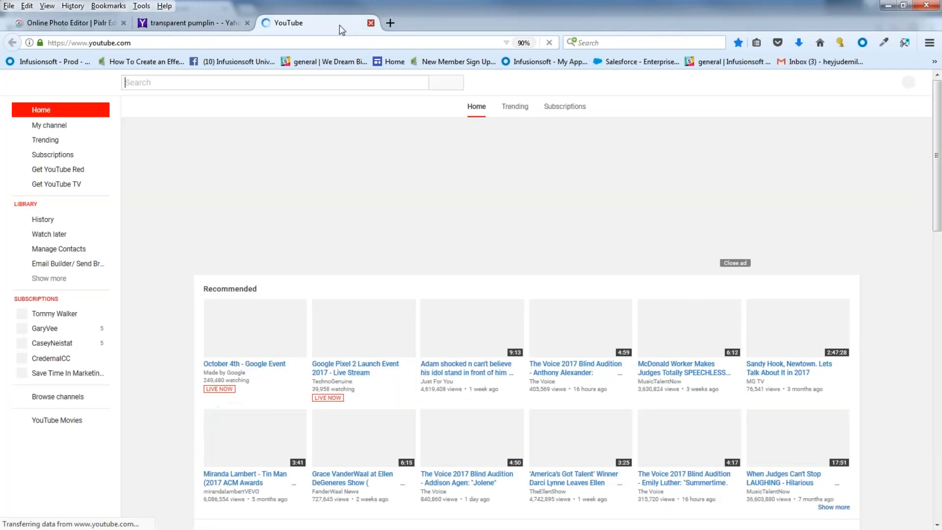
{"action": "left_click", "coordinate": [371, 24]}
Open the YouTube video "FROZEN | Let It Go Sing-along | Official Disney UK" in a new tab and pause it.
{"action": "left_click", "coordinate": [273, 26]}
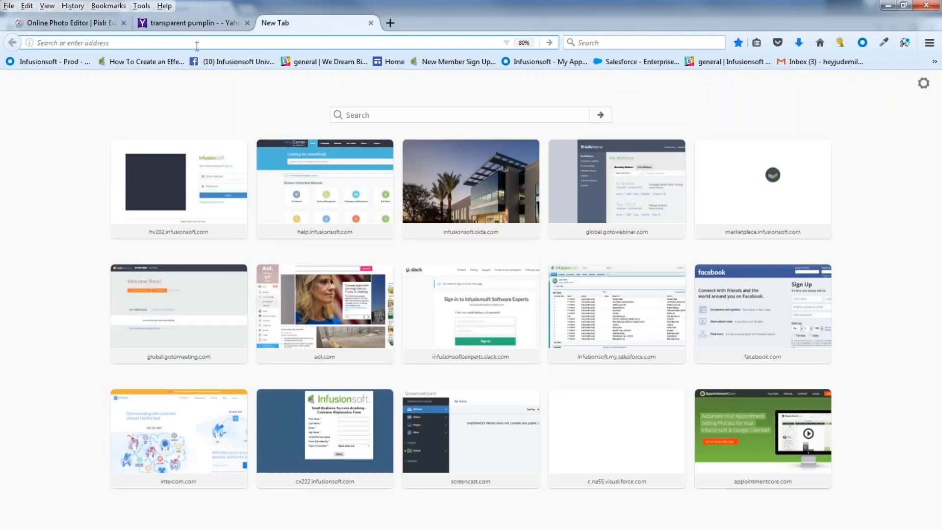
{"action": "type", "text": "youtube.com/"}
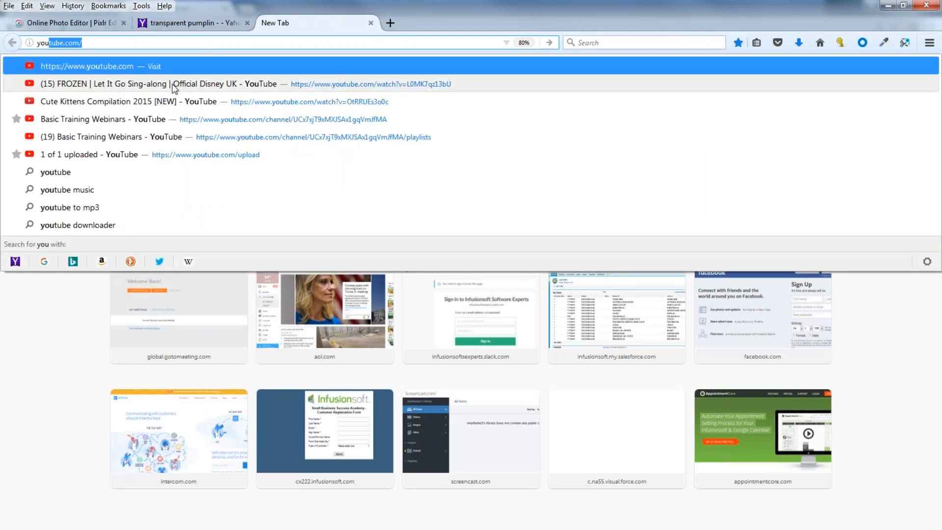
{"action": "left_click", "coordinate": [173, 85]}
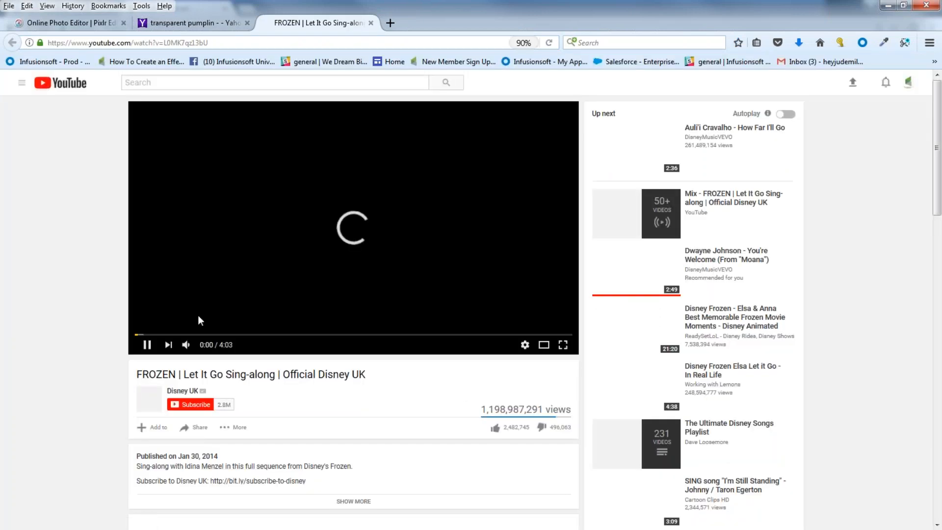
{"action": "left_click", "coordinate": [146, 345]}
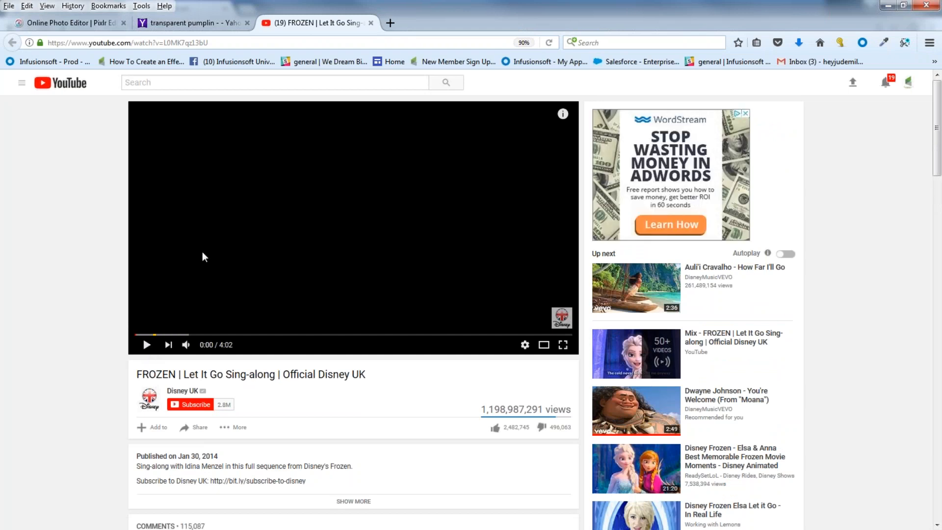
Copy the YouTube video's full URL and minimize the Firefox window to return to the email builder.
{"action": "left_click_drag", "start_coordinate": [209, 43], "coordinate": [49, 53]}
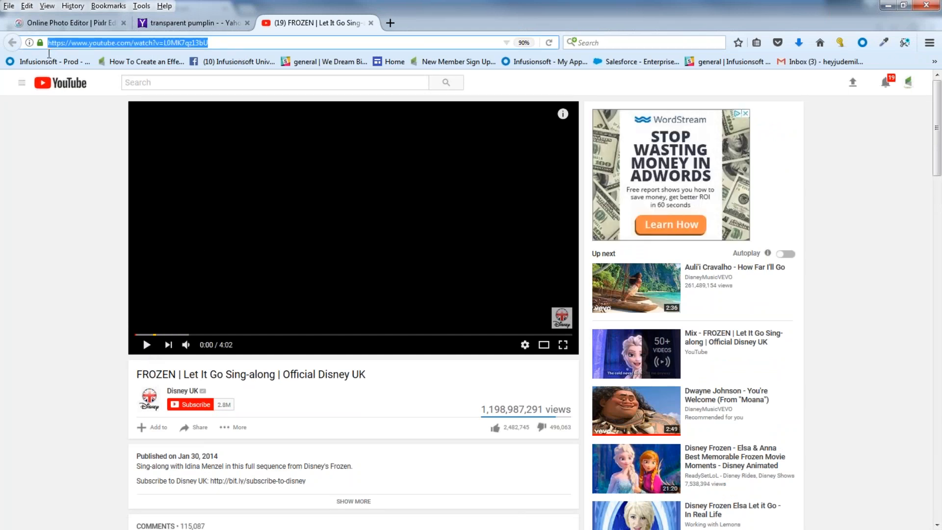
{"action": "right_click", "coordinate": [85, 43]}
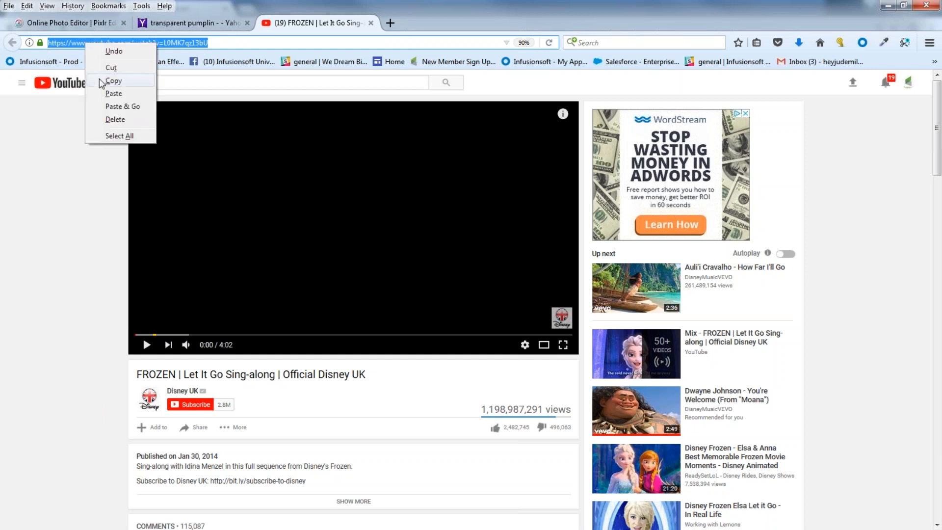
{"action": "left_click", "coordinate": [101, 81]}
{"action": "left_click", "coordinate": [888, 4]}
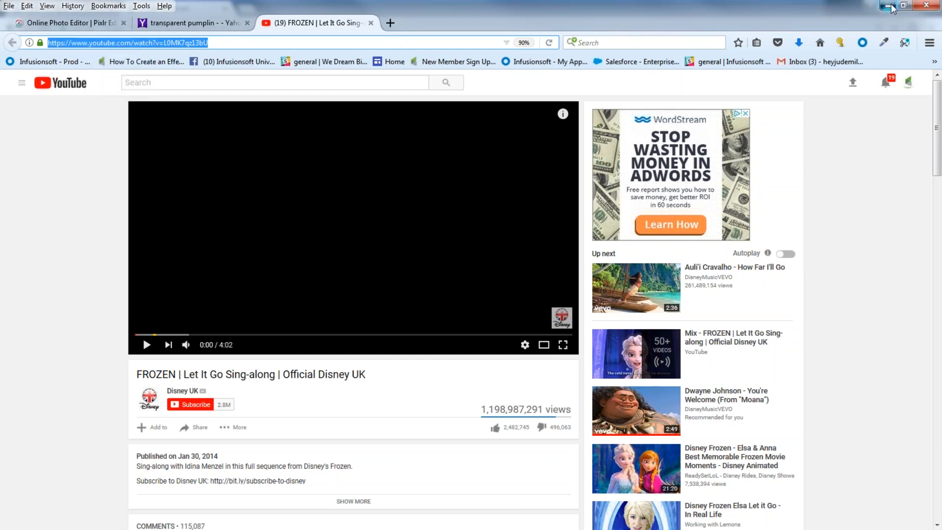
Paste the copied YouTube link as the video block's URL and set the video size to 96.
{"action": "right_click", "coordinate": [104, 134]}
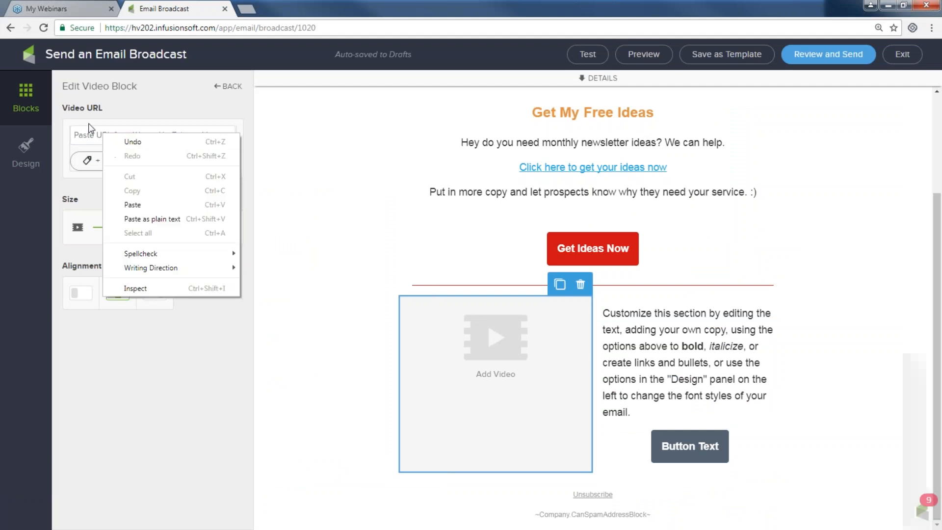
{"action": "left_click", "coordinate": [132, 205]}
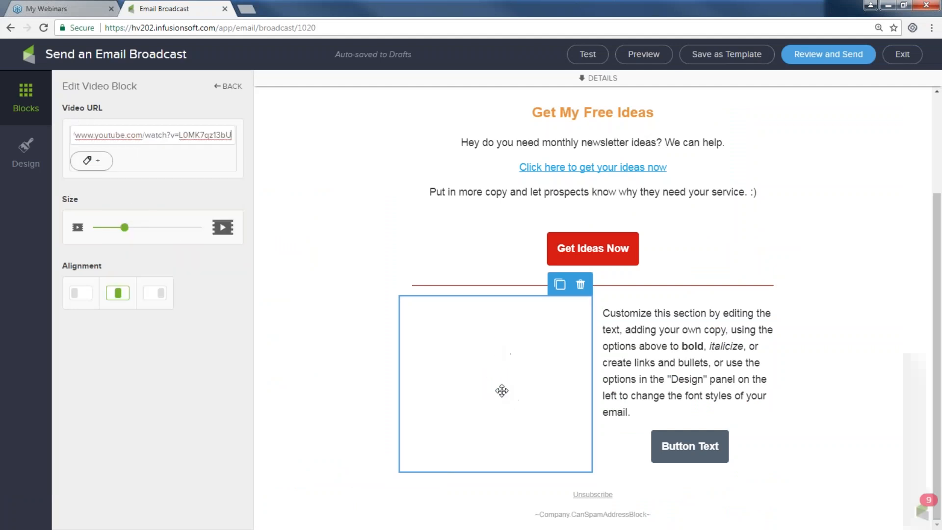
{"action": "left_click_drag", "start_coordinate": [126, 228], "coordinate": [197, 234]}
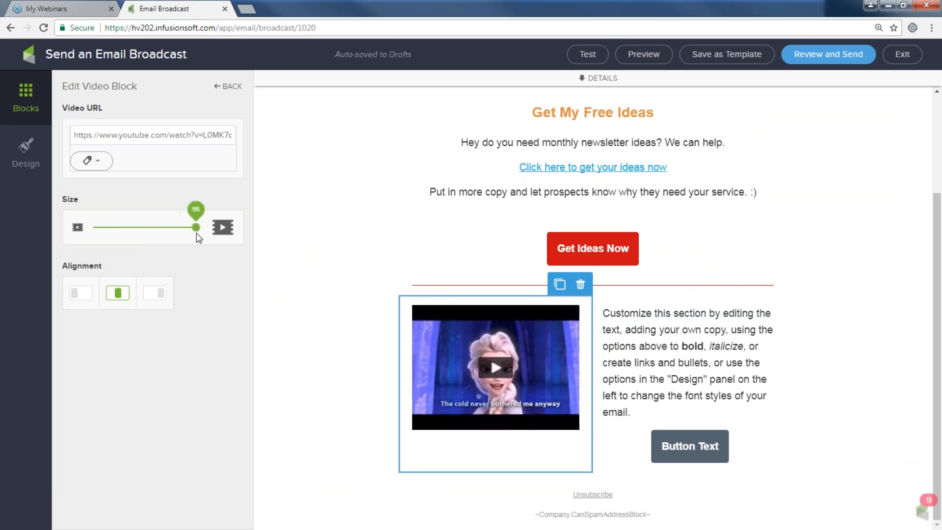
{"action": "left_click", "coordinate": [316, 330]}
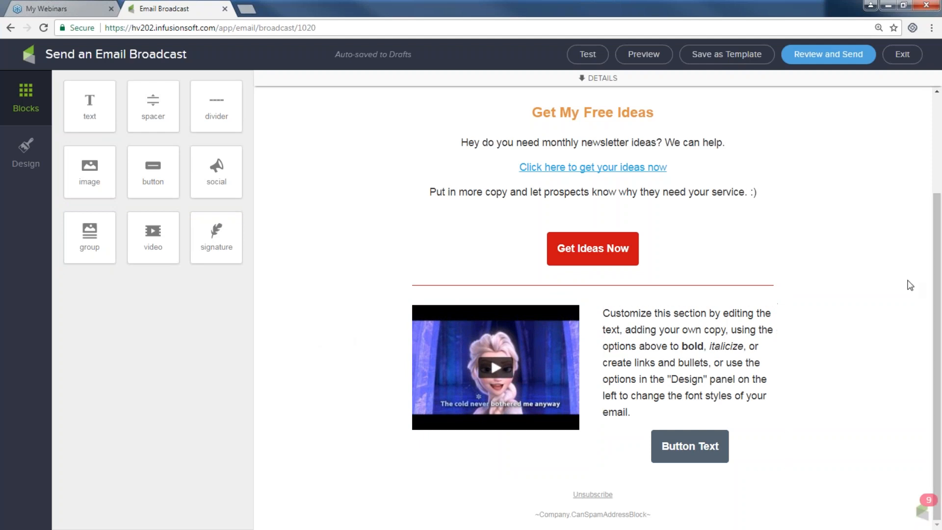
Add a divider coloured #CA0D14 below the video and text group, and place a text block beneath it.
{"action": "scroll", "coordinate": [889, 290], "scroll_direction": "up", "scroll_amount": 3}
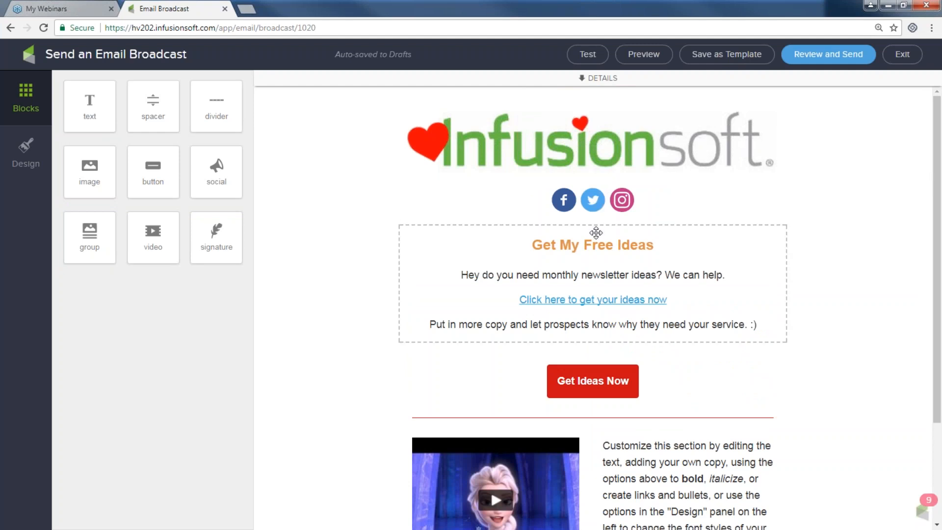
{"action": "scroll", "coordinate": [574, 301], "scroll_direction": "down", "scroll_amount": 2}
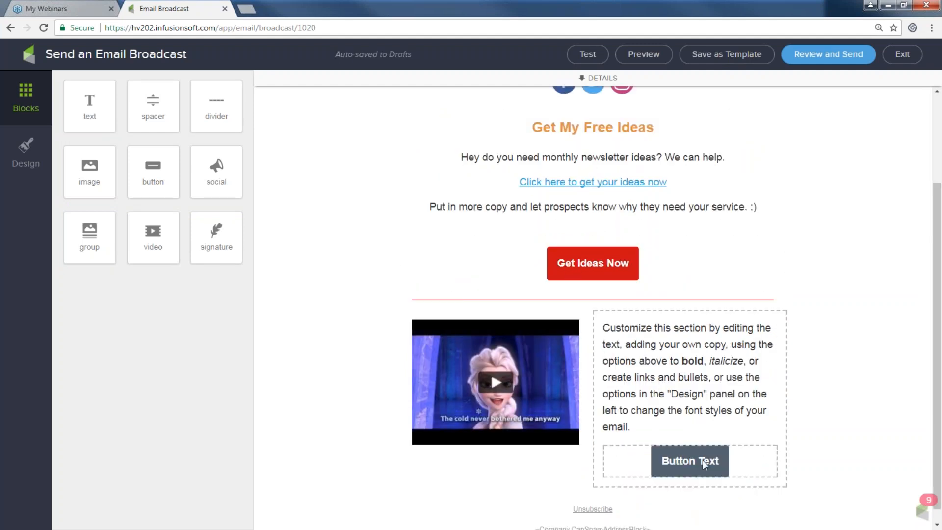
{"action": "scroll", "coordinate": [475, 379], "scroll_direction": "down", "scroll_amount": 1}
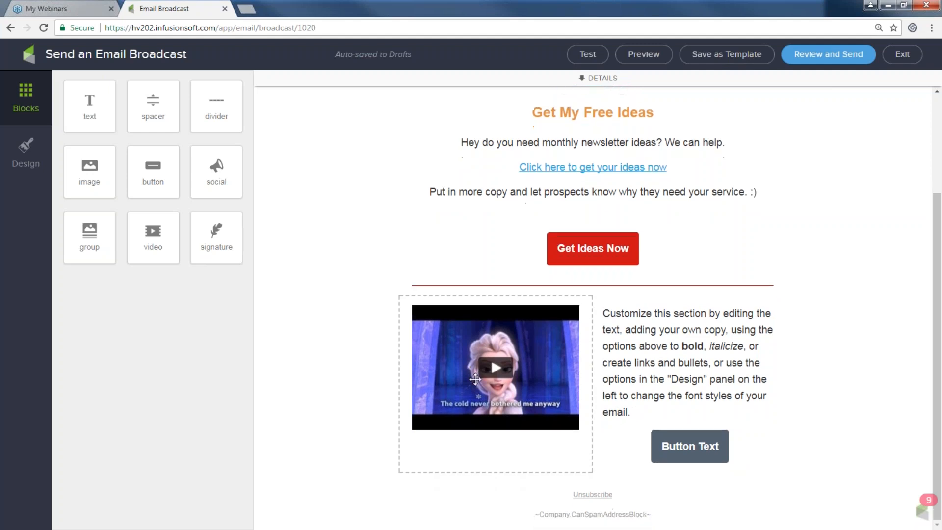
{"action": "left_click_drag", "start_coordinate": [211, 101], "coordinate": [624, 498]}
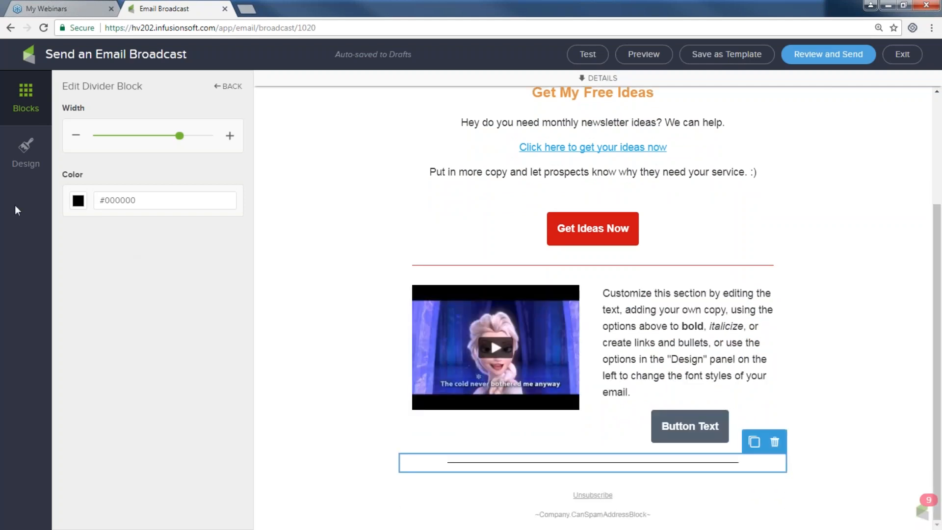
{"action": "left_click", "coordinate": [82, 204]}
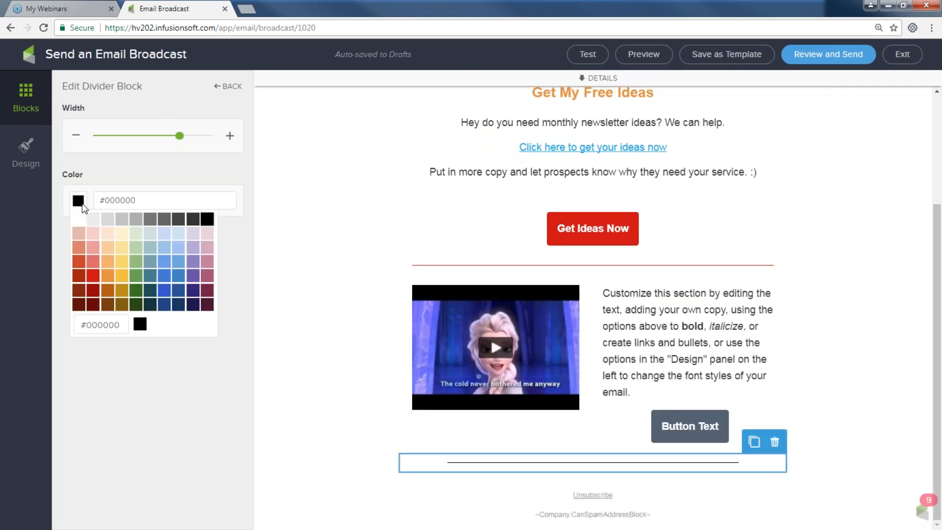
{"action": "left_click", "coordinate": [94, 275]}
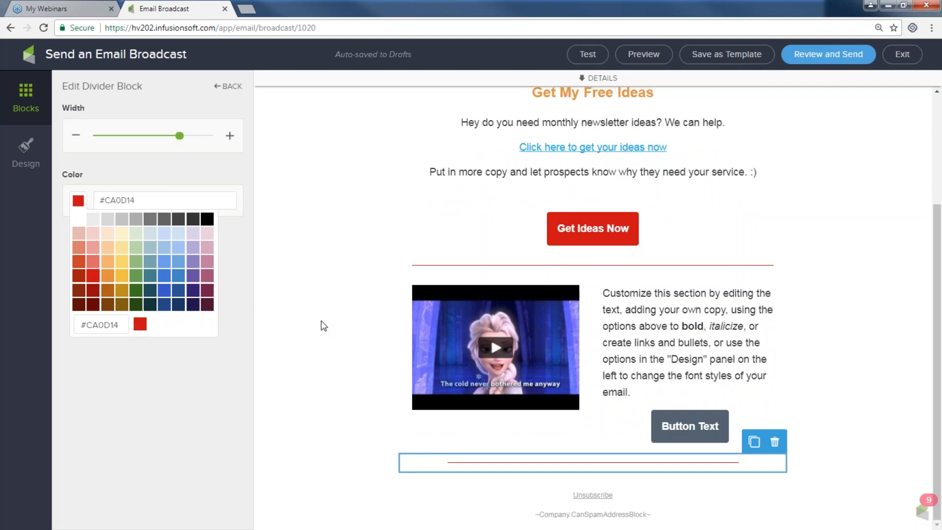
{"action": "left_click", "coordinate": [302, 307]}
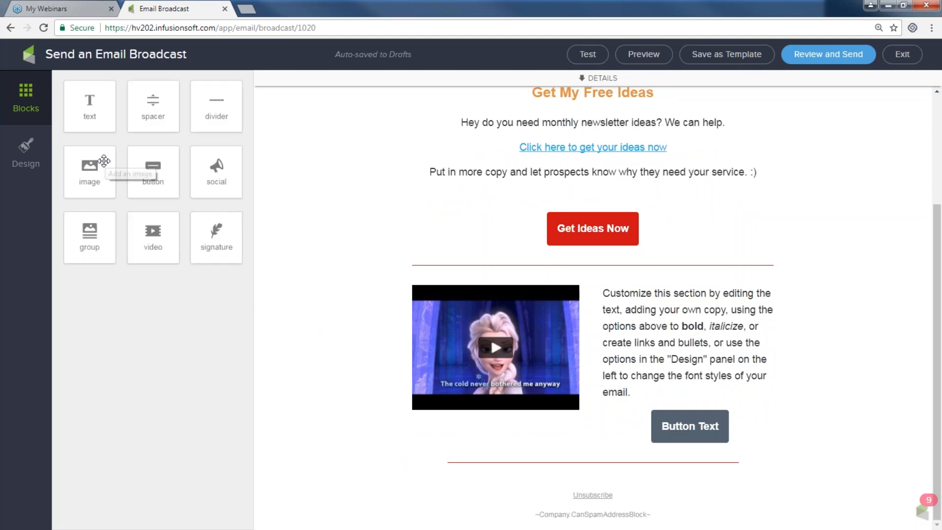
{"action": "left_click_drag", "start_coordinate": [95, 120], "coordinate": [520, 491]}
{"action": "scroll", "coordinate": [311, 393], "scroll_direction": "down", "scroll_amount": 2}
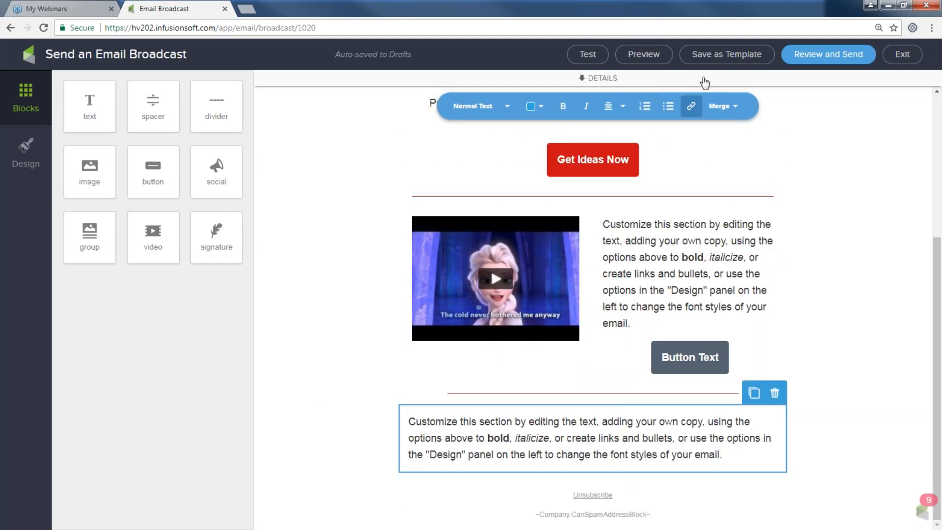
Preview the email in desktop and mobile layouts, check the mobile version from start to end, and close the preview.
{"action": "left_click", "coordinate": [647, 55]}
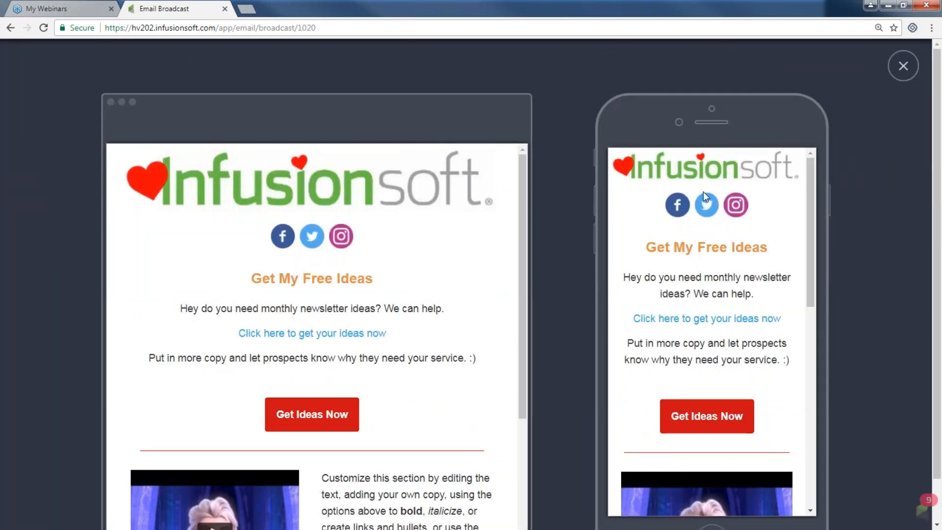
{"action": "left_click_drag", "start_coordinate": [809, 231], "coordinate": [810, 422]}
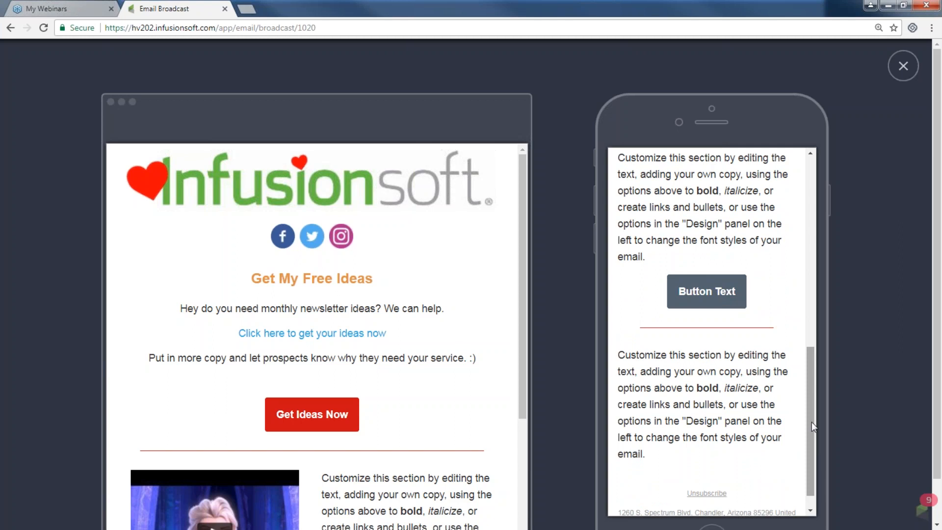
{"action": "left_click_drag", "start_coordinate": [805, 422], "coordinate": [812, 324]}
{"action": "left_click_drag", "start_coordinate": [811, 358], "coordinate": [779, 183]}
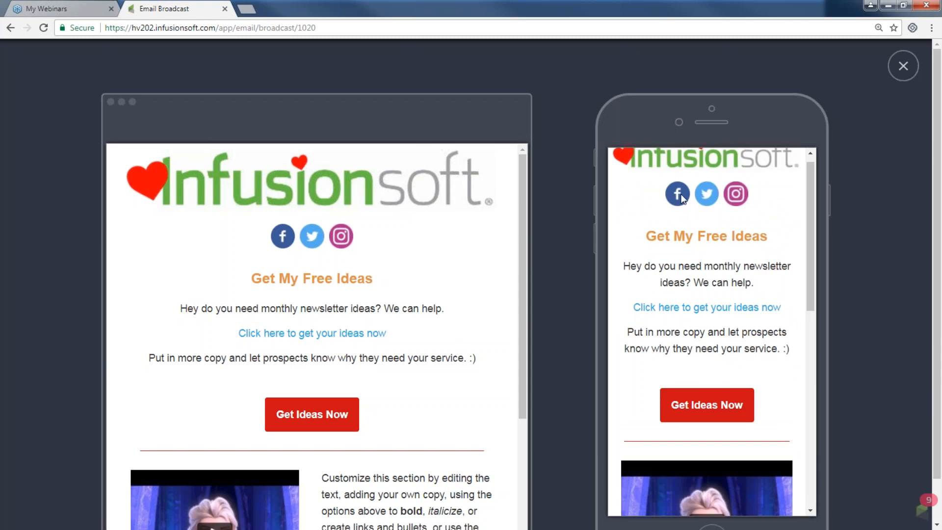
{"action": "left_click_drag", "start_coordinate": [811, 218], "coordinate": [832, 421]}
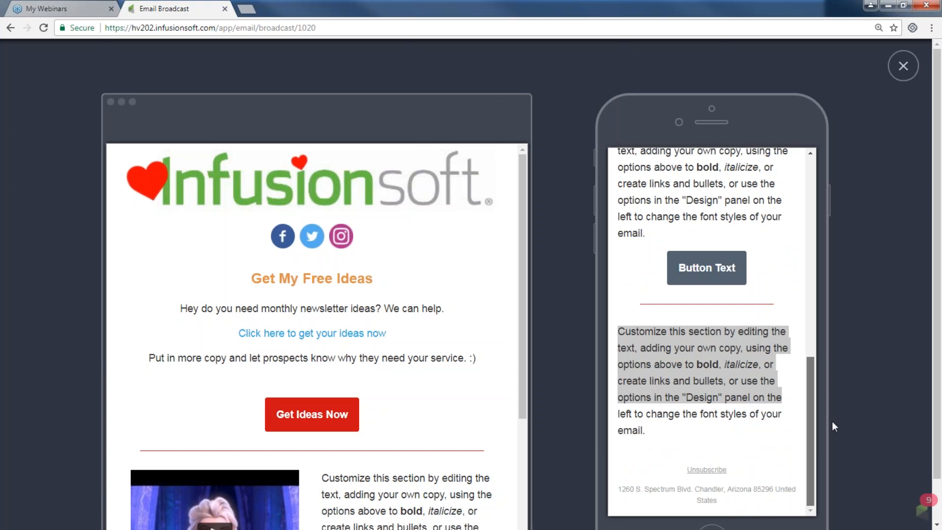
{"action": "left_click", "coordinate": [904, 65]}
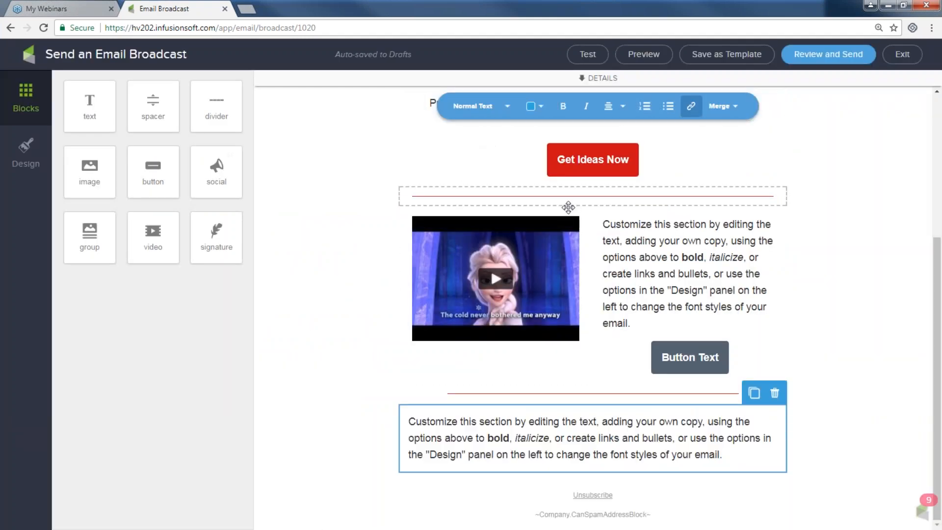
Duplicate the social icons block below the logo and move the copy beneath the last text block.
{"action": "scroll", "coordinate": [569, 206], "scroll_direction": "up", "scroll_amount": 5}
{"action": "left_click", "coordinate": [576, 198]}
{"action": "right_click", "coordinate": [577, 201]}
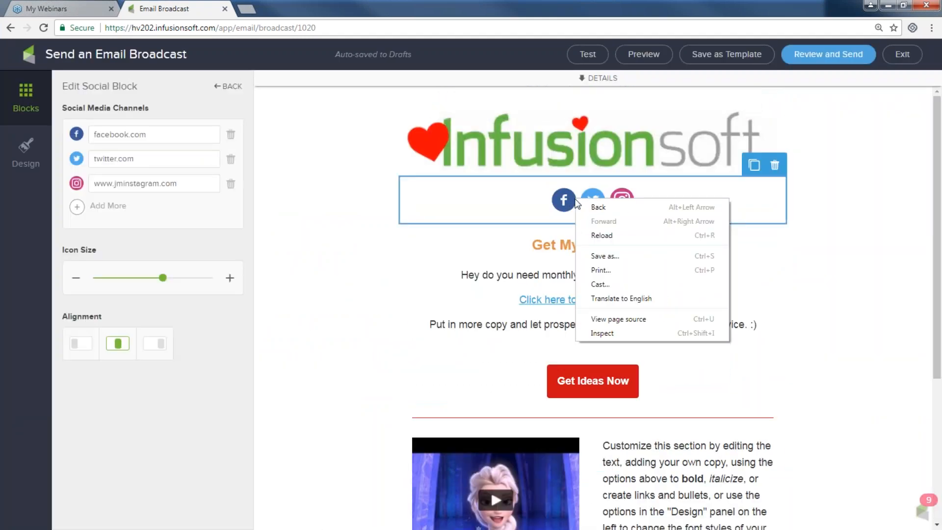
{"action": "left_click", "coordinate": [523, 206]}
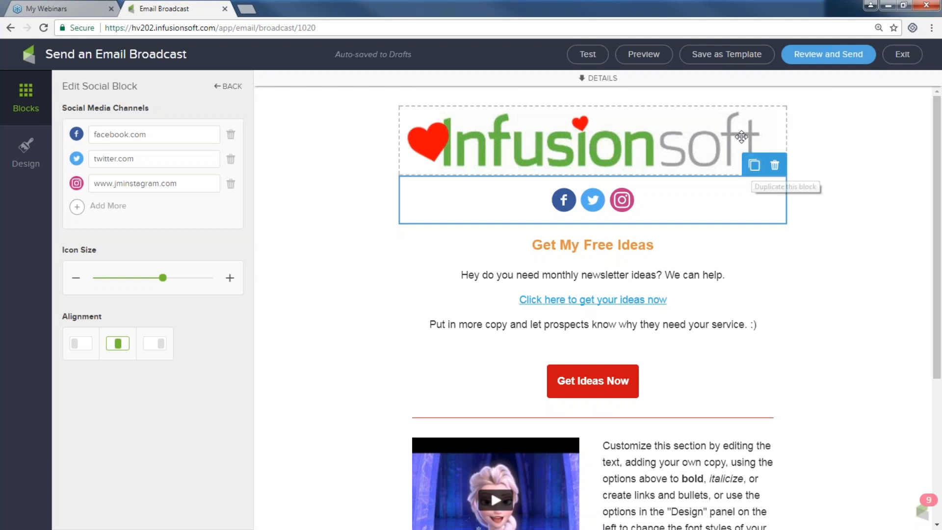
{"action": "left_click", "coordinate": [755, 166]}
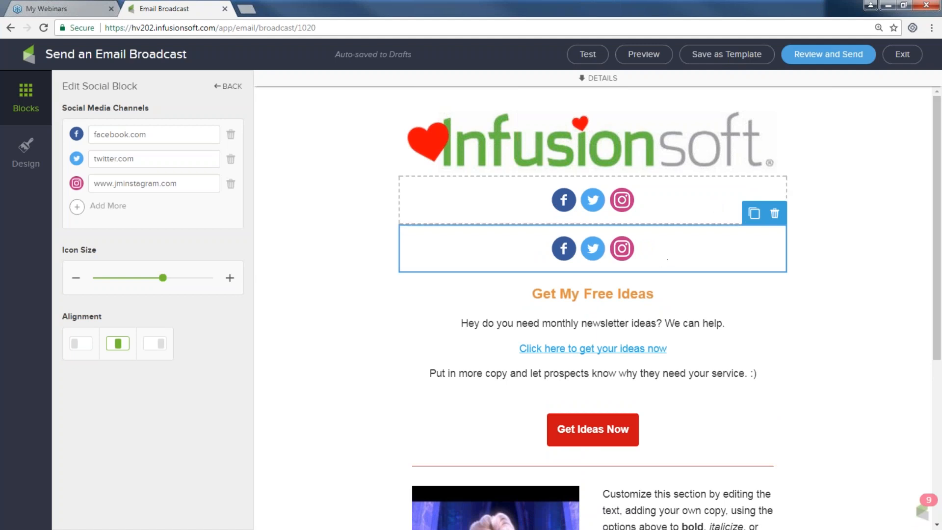
{"action": "left_click_drag", "start_coordinate": [475, 237], "coordinate": [537, 523]}
{"action": "left_click_drag", "start_coordinate": [453, 347], "coordinate": [547, 489]}
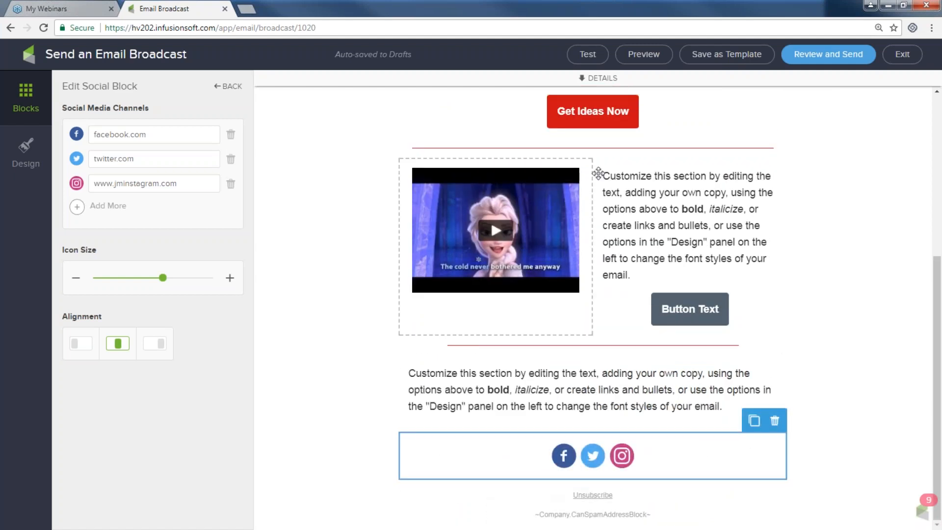
Preview the email again to check both social icon rows in the mobile and desktop layouts, and return to editing.
{"action": "left_click", "coordinate": [644, 58]}
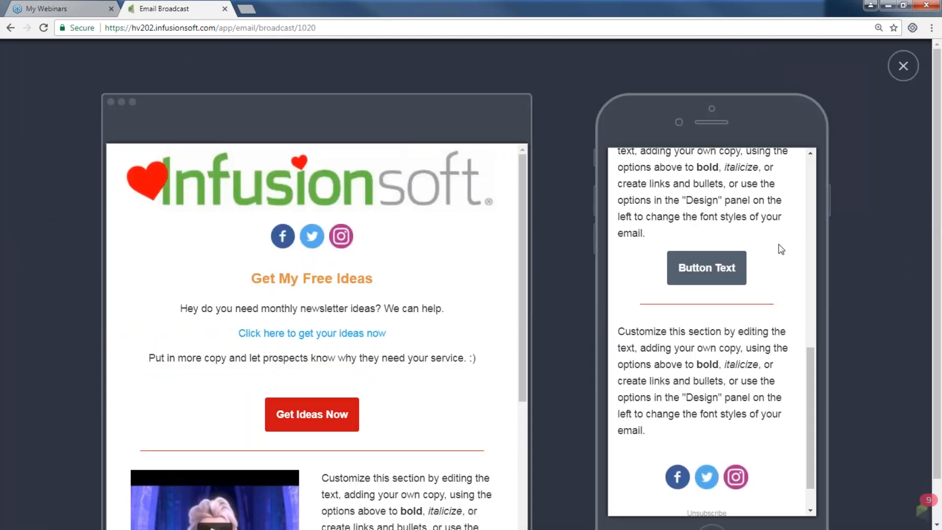
{"action": "scroll", "coordinate": [785, 255], "scroll_direction": "up", "scroll_amount": 10}
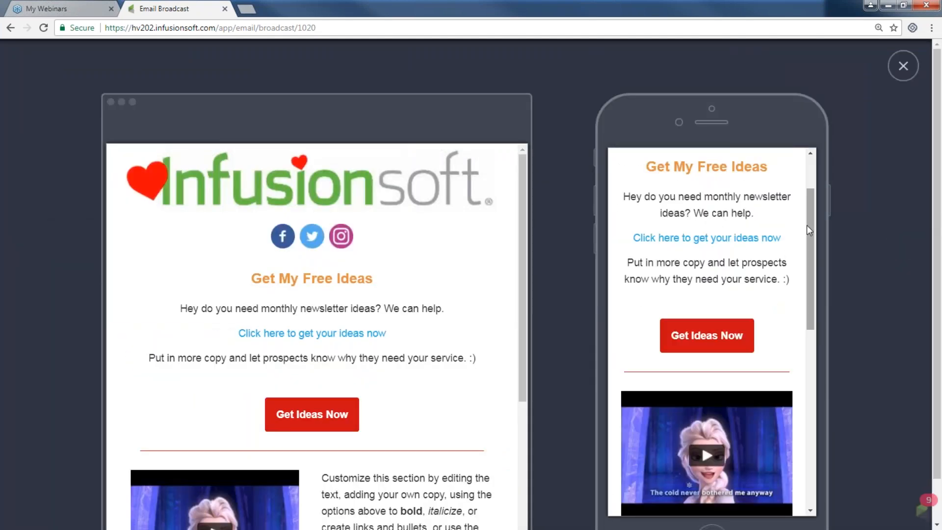
{"action": "scroll", "coordinate": [807, 225], "scroll_direction": "up", "scroll_amount": 3}
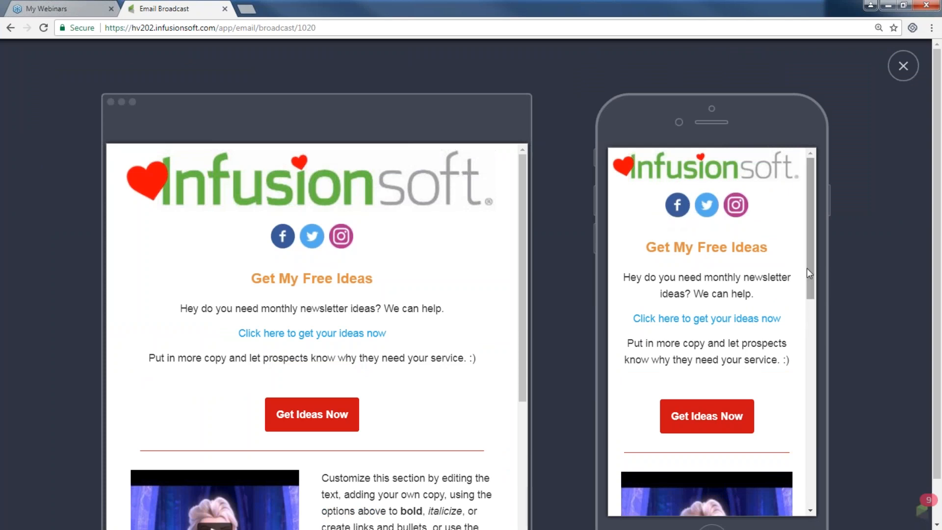
{"action": "scroll", "coordinate": [808, 288], "scroll_direction": "down", "scroll_amount": 1}
{"action": "left_click_drag", "start_coordinate": [808, 285], "coordinate": [817, 476]}
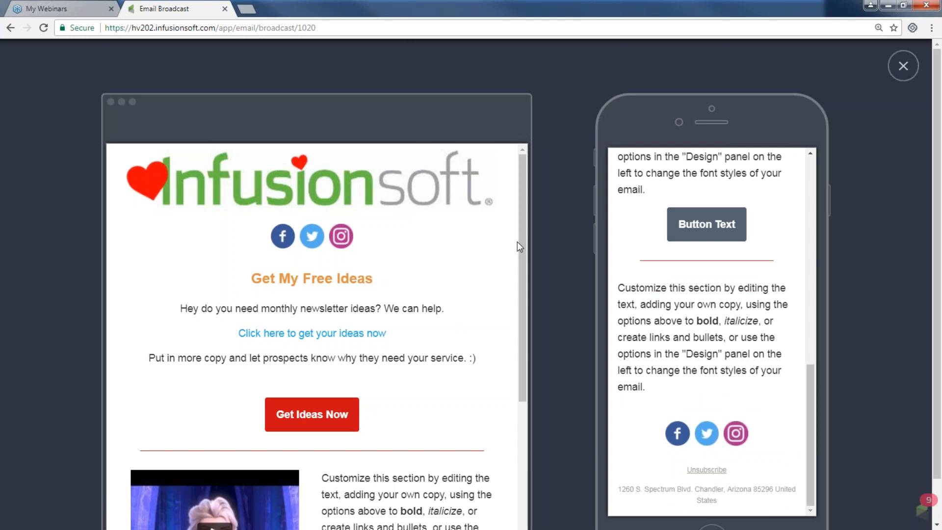
{"action": "left_click_drag", "start_coordinate": [520, 240], "coordinate": [524, 420]}
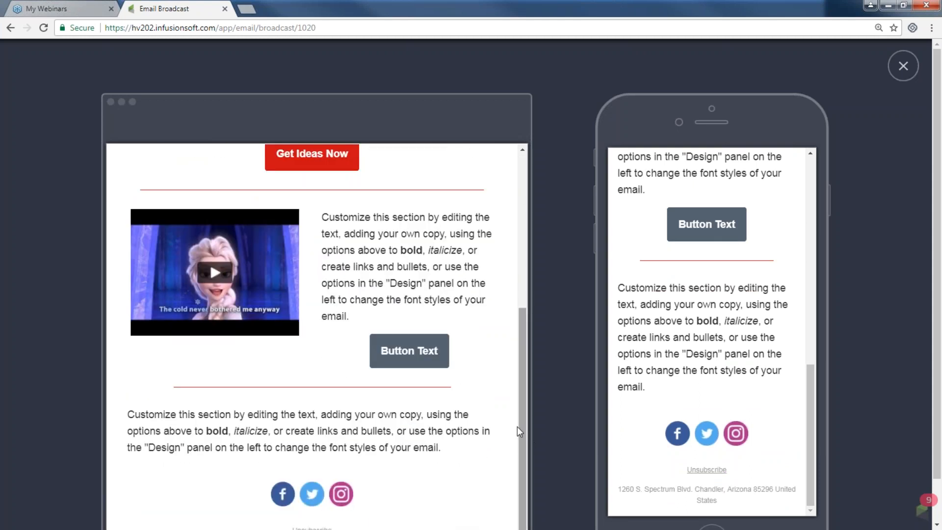
{"action": "left_click", "coordinate": [903, 66]}
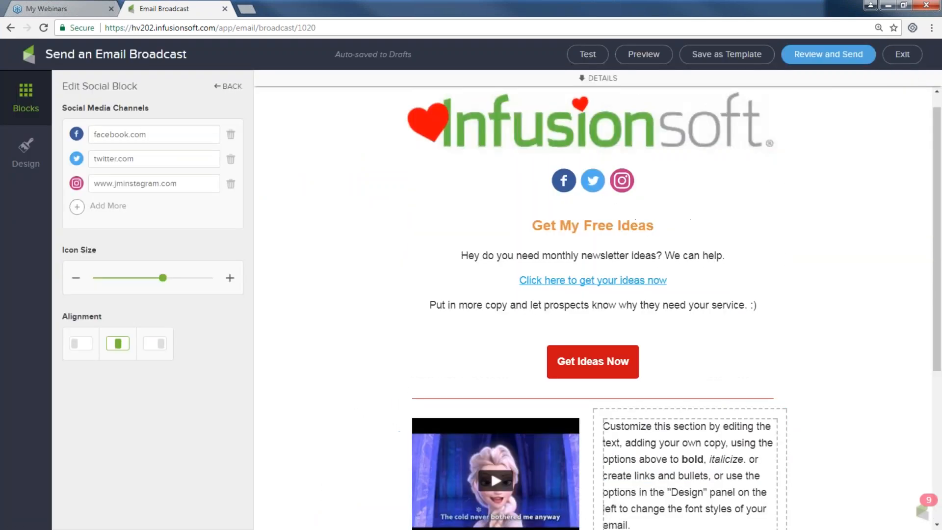
Try placing a second button block beside the Get Ideas Now button and delete it again.
{"action": "left_click", "coordinate": [35, 102]}
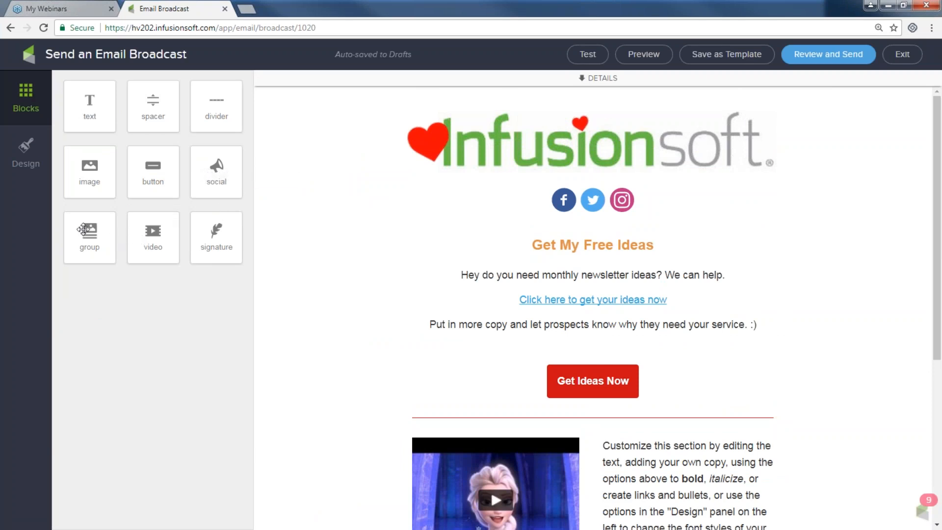
{"action": "left_click_drag", "start_coordinate": [143, 169], "coordinate": [488, 390]}
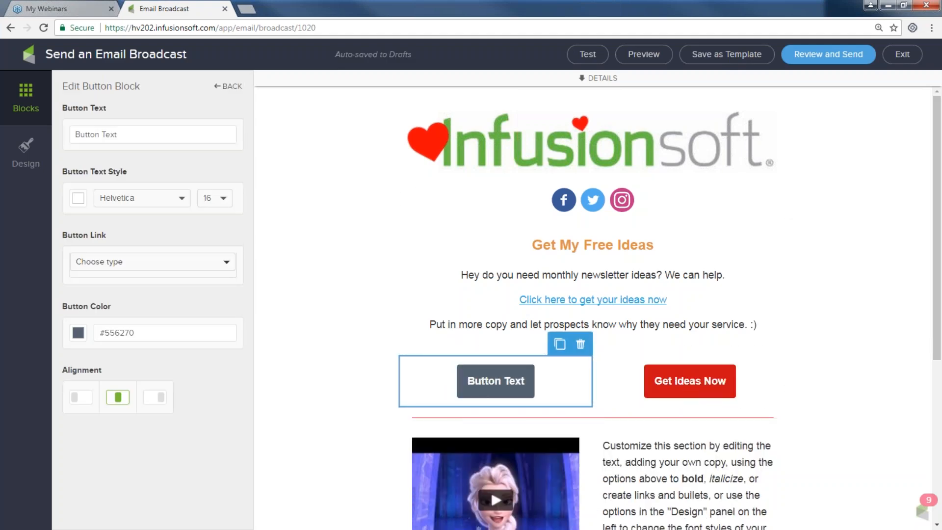
{"action": "left_click", "coordinate": [580, 345]}
{"action": "left_click", "coordinate": [575, 366]}
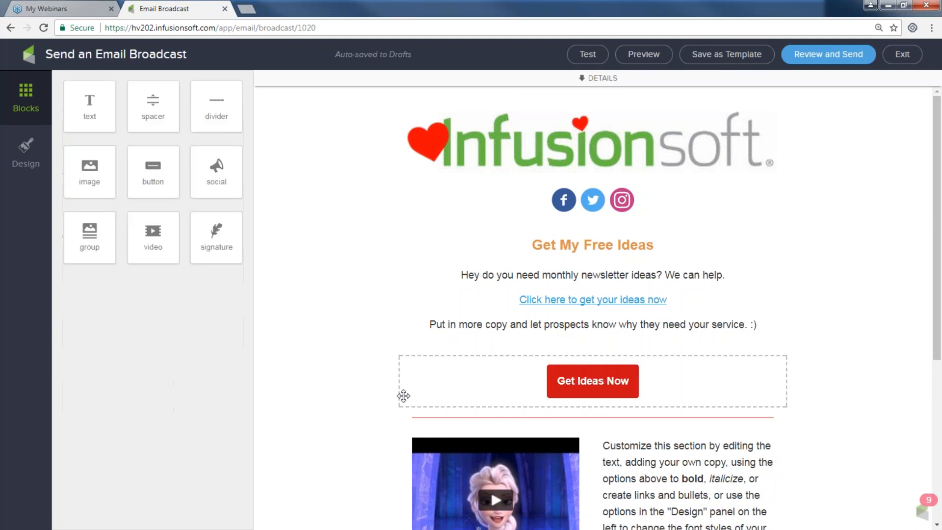
Exit the email builder and reopen the "Here is your newsletter" draft from the saved drafts.
{"action": "left_click", "coordinate": [903, 55]}
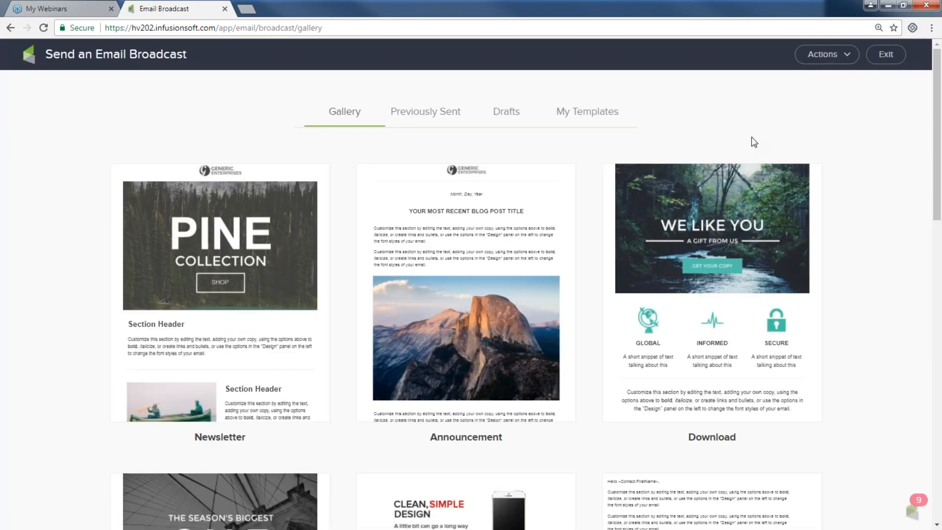
{"action": "left_click", "coordinate": [514, 118]}
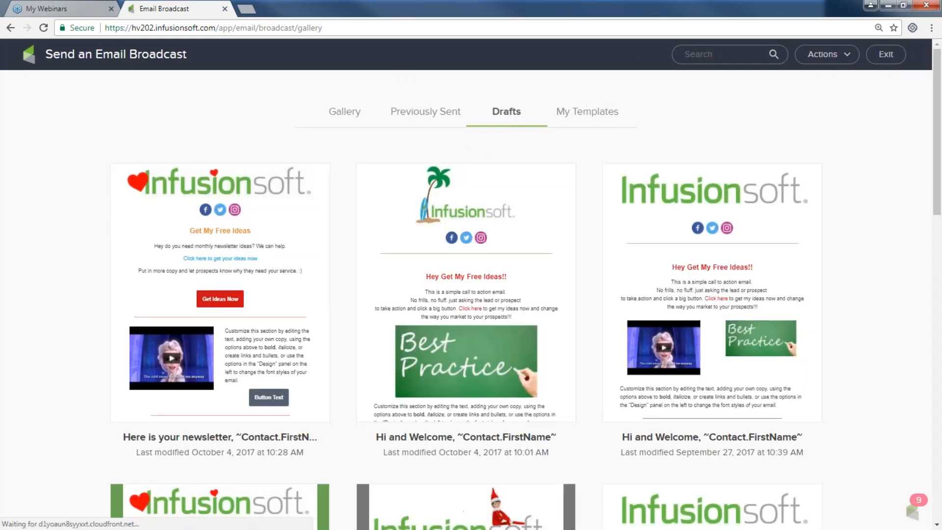
{"action": "mouse_move", "coordinate": [153, 244]}
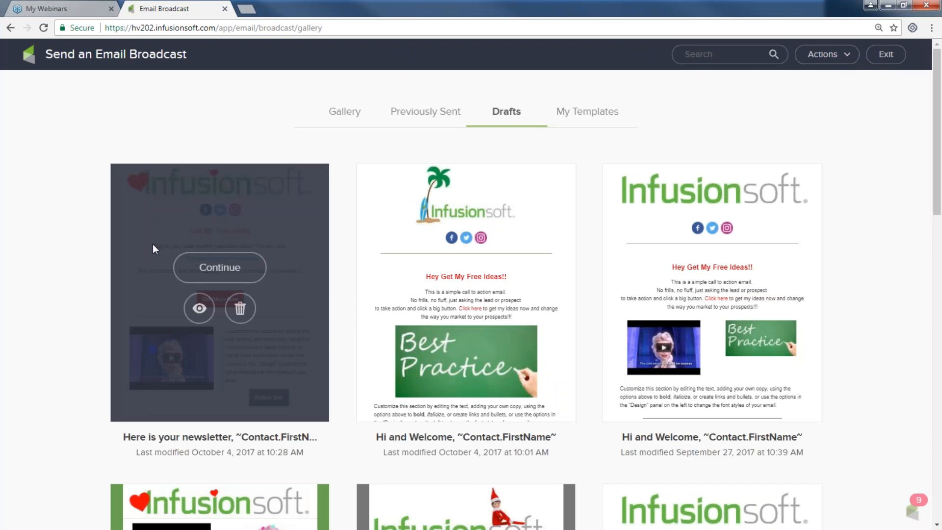
{"action": "left_click", "coordinate": [232, 274]}
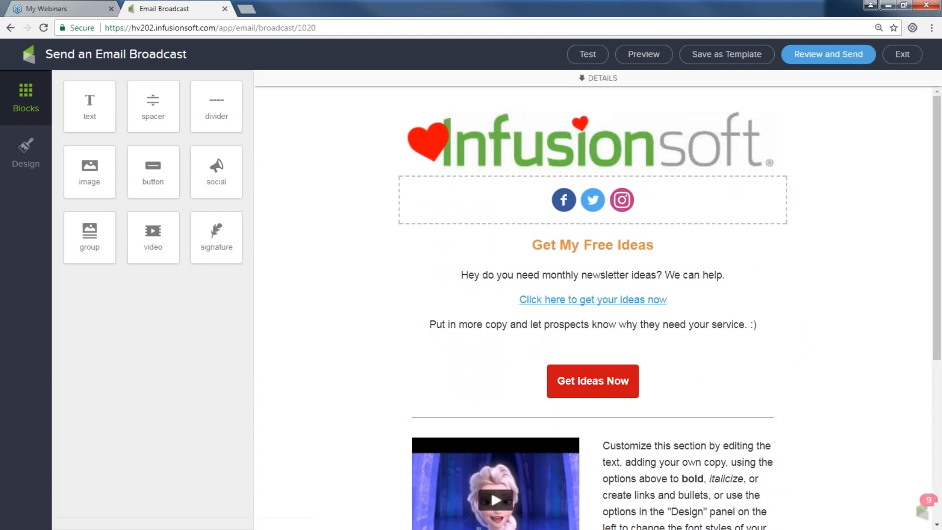
Save the newsletter email as a reusable template named "october".
{"action": "left_click", "coordinate": [730, 59]}
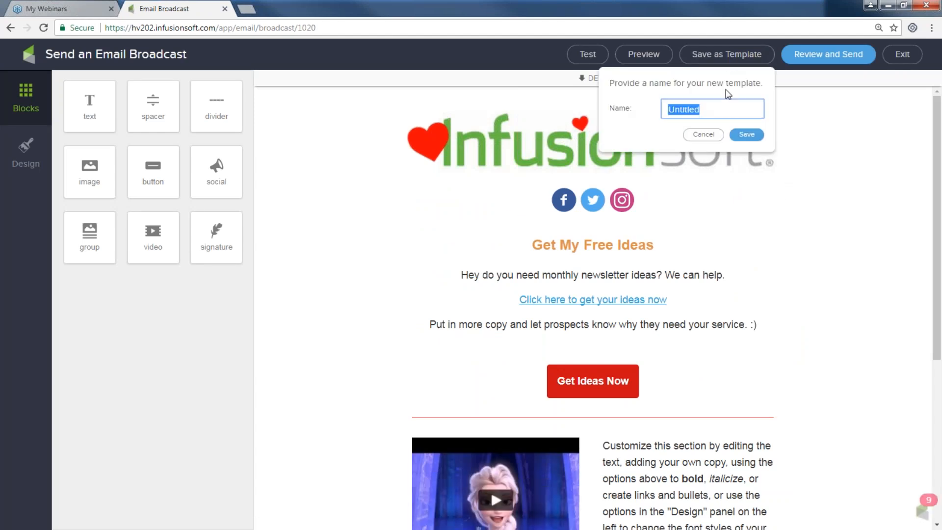
{"action": "type", "text": "october"}
{"action": "left_click", "coordinate": [745, 134]}
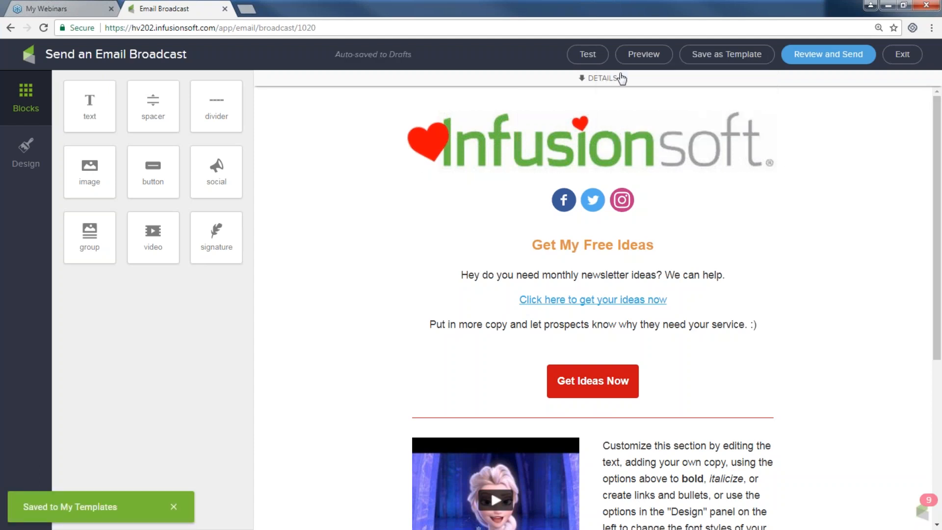
Exit the email builder and look up the october template among the saved templates.
{"action": "left_click", "coordinate": [901, 58]}
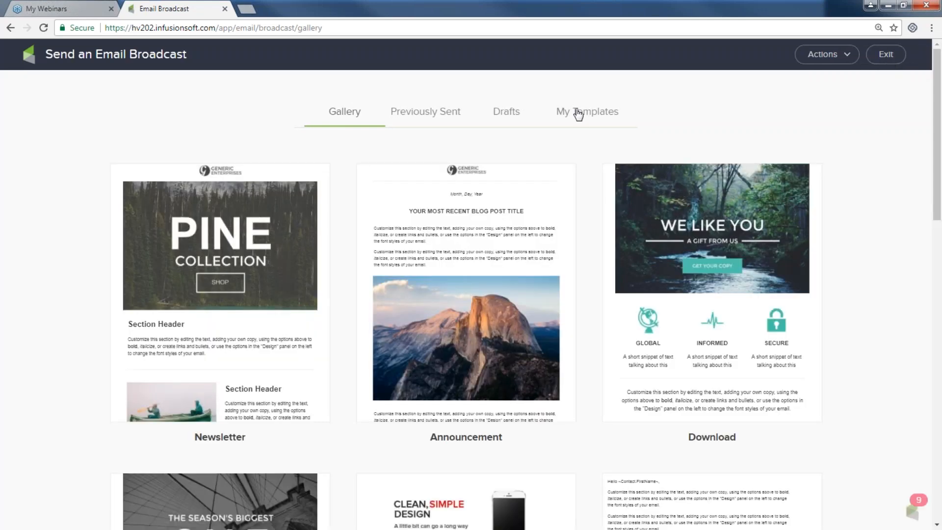
{"action": "left_click", "coordinate": [577, 113]}
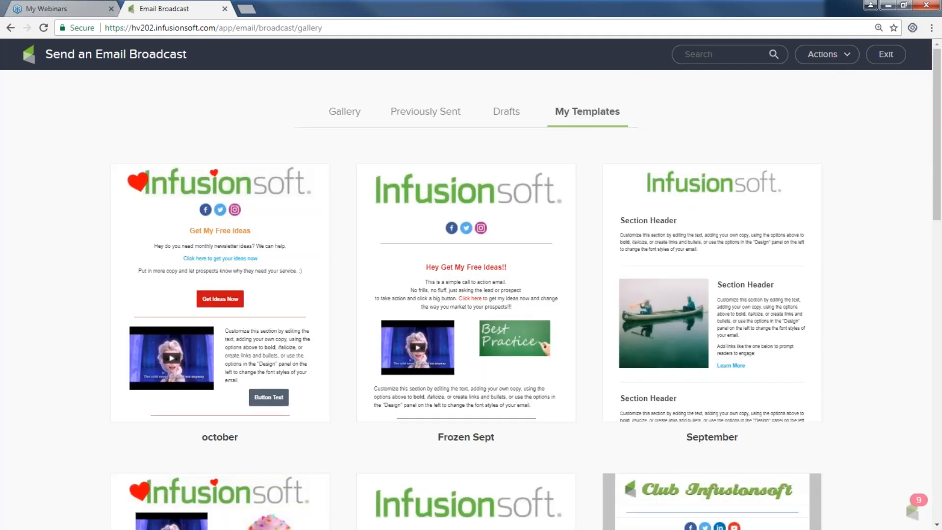
{"action": "mouse_move", "coordinate": [181, 235]}
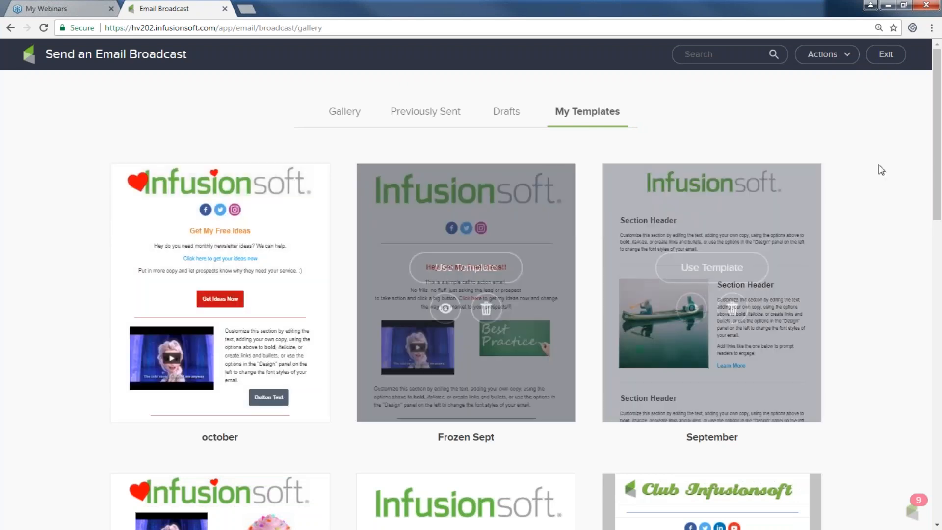
Leave the broadcast template gallery and return to the home dashboard.
{"action": "left_click", "coordinate": [890, 58]}
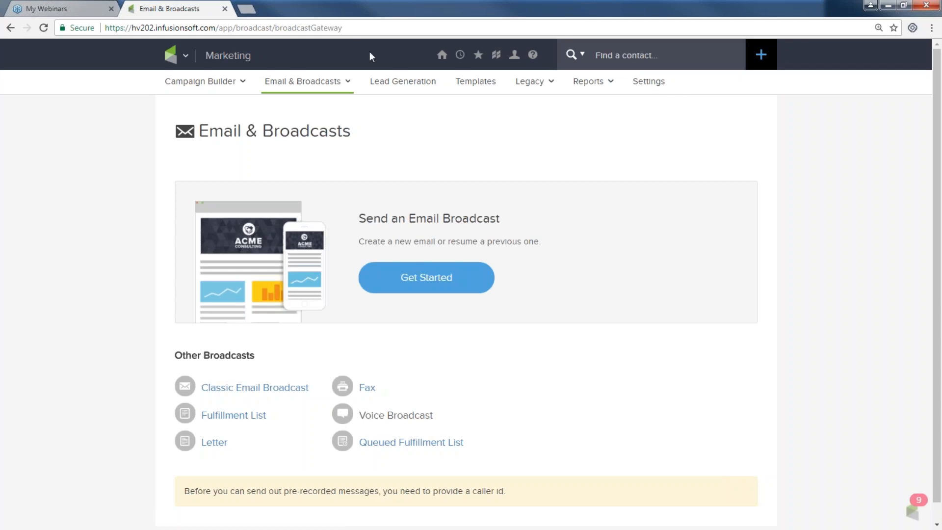
{"action": "left_click", "coordinate": [450, 60]}
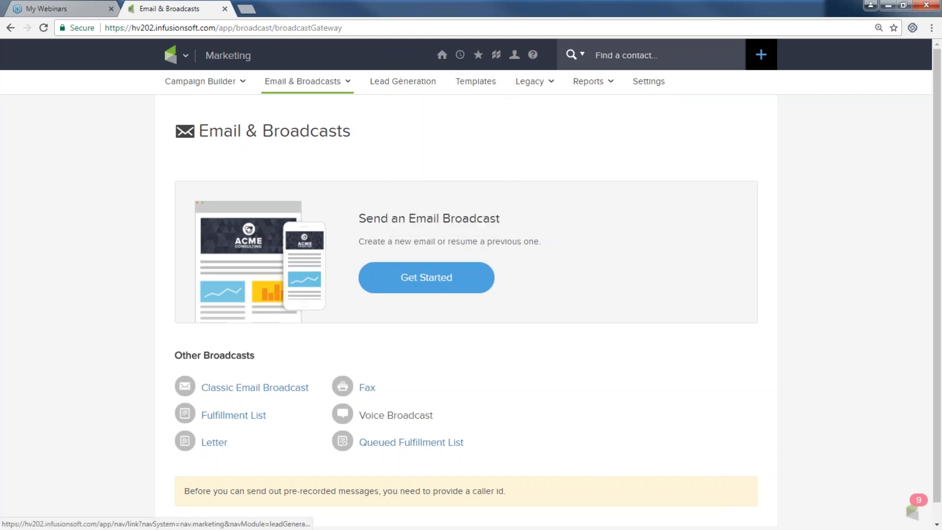
{"action": "mouse_move", "coordinate": [445, 65]}
{"action": "left_click", "coordinate": [425, 131]}
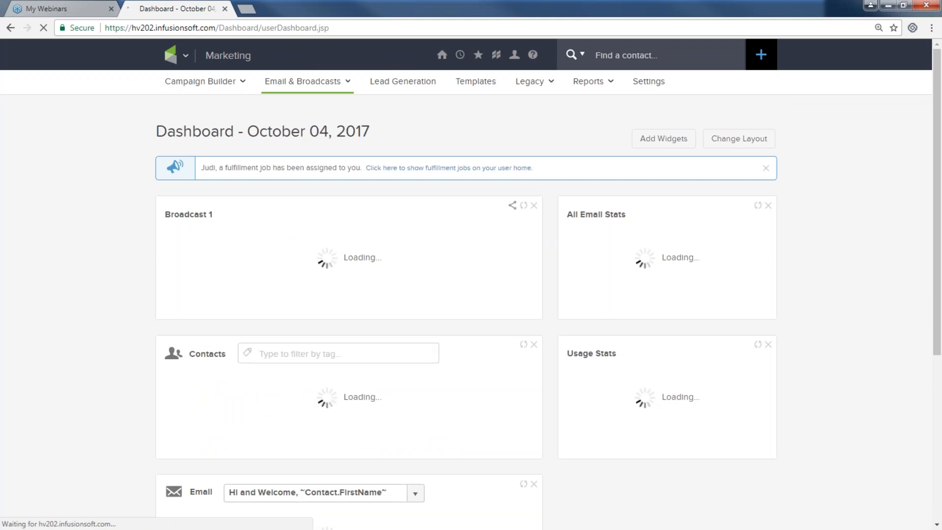
Start a new email broadcast from the saved october template.
{"action": "mouse_move", "coordinate": [186, 61]}
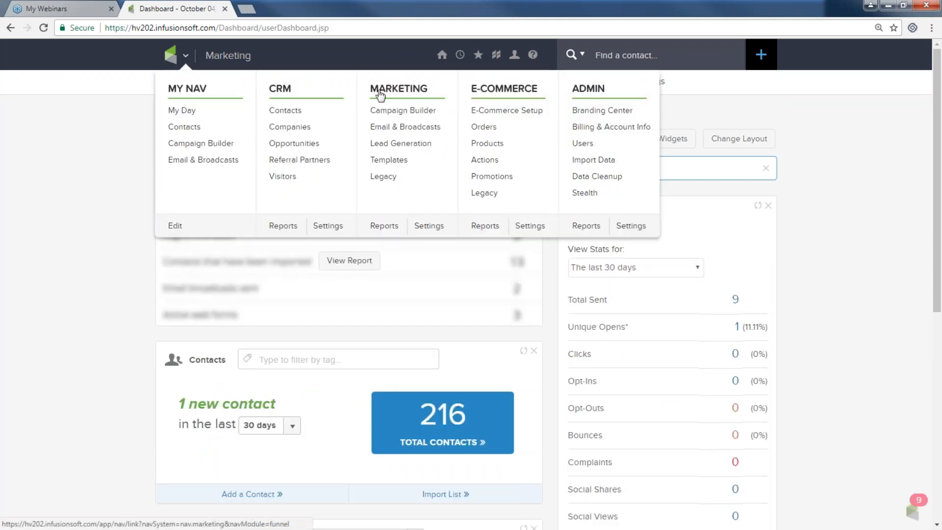
{"action": "left_click", "coordinate": [385, 129]}
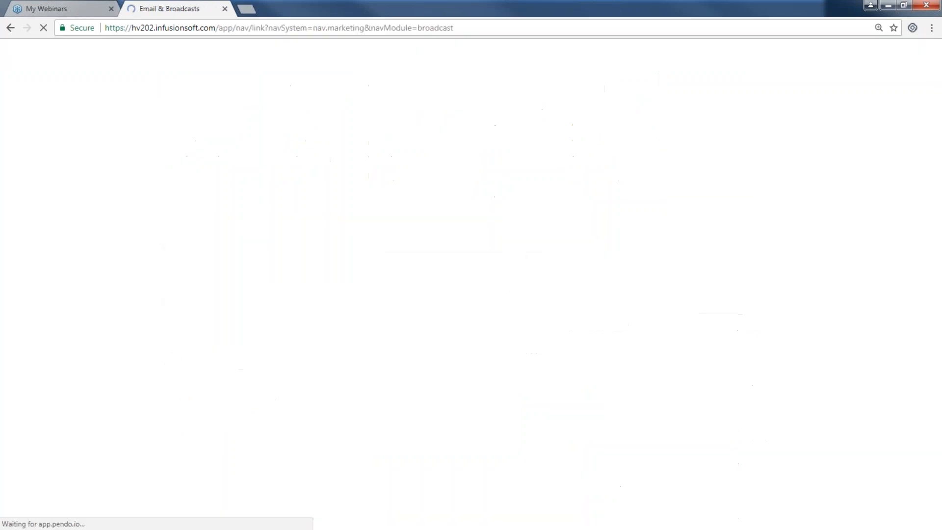
{"action": "left_click", "coordinate": [427, 278]}
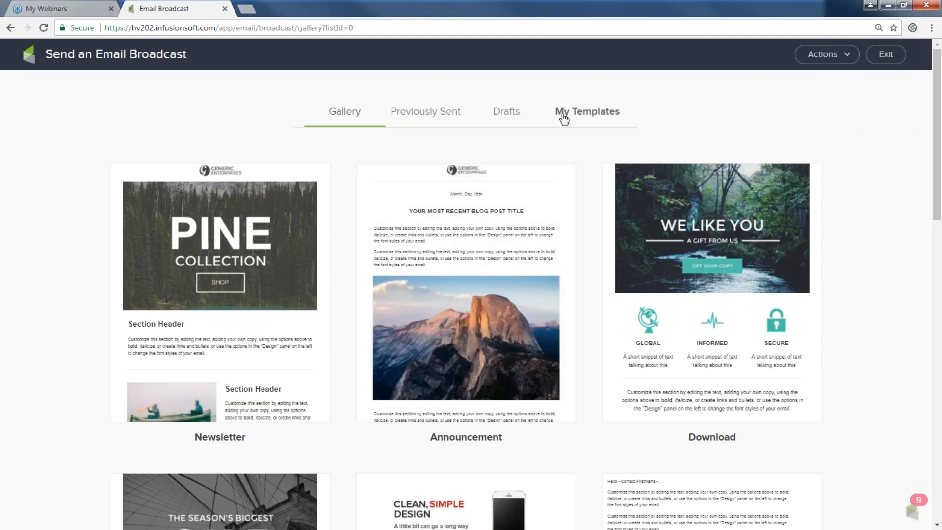
{"action": "left_click", "coordinate": [563, 117]}
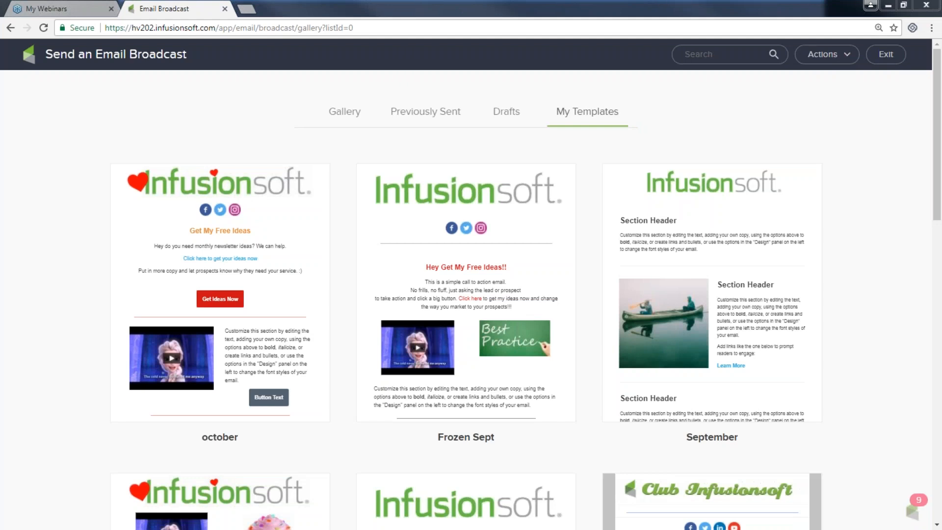
{"action": "mouse_move", "coordinate": [223, 229]}
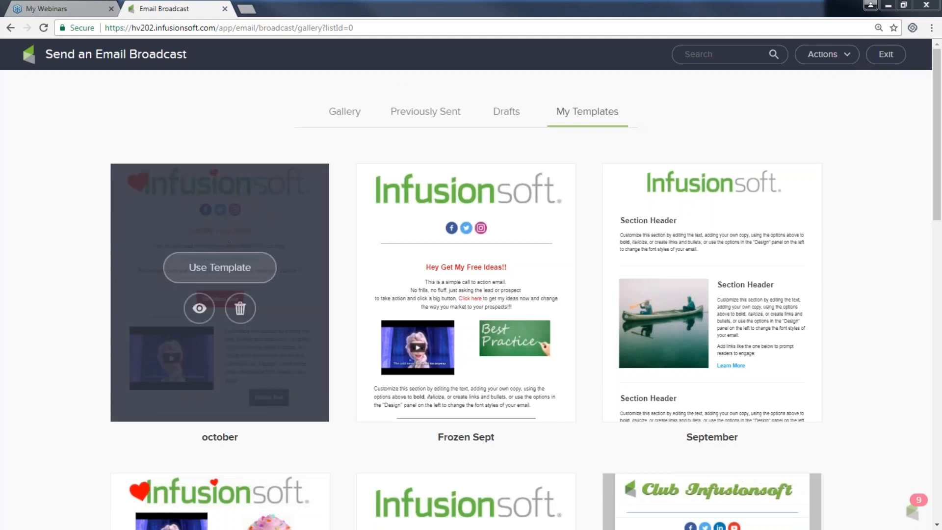
{"action": "left_click", "coordinate": [208, 269]}
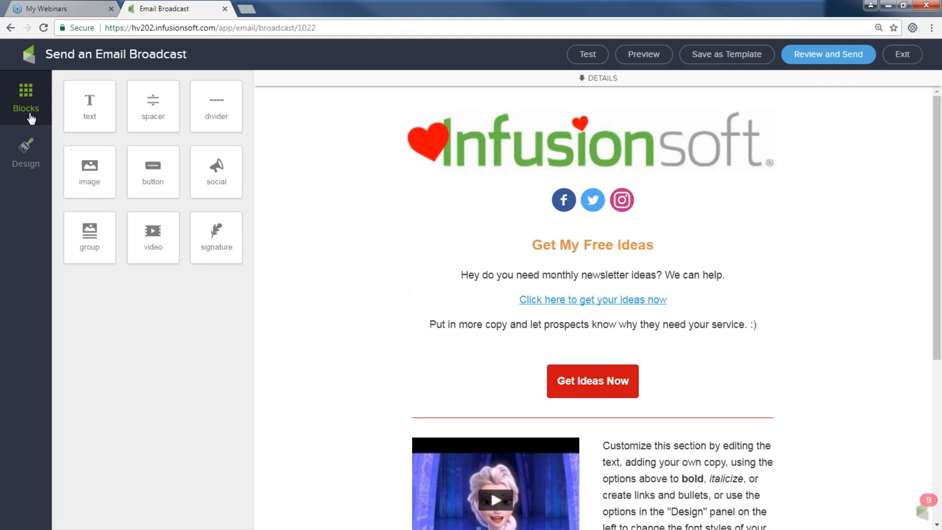
Try a light grey #EBEBEB email background color and set it back to white #FFFFFF.
{"action": "left_click", "coordinate": [25, 146]}
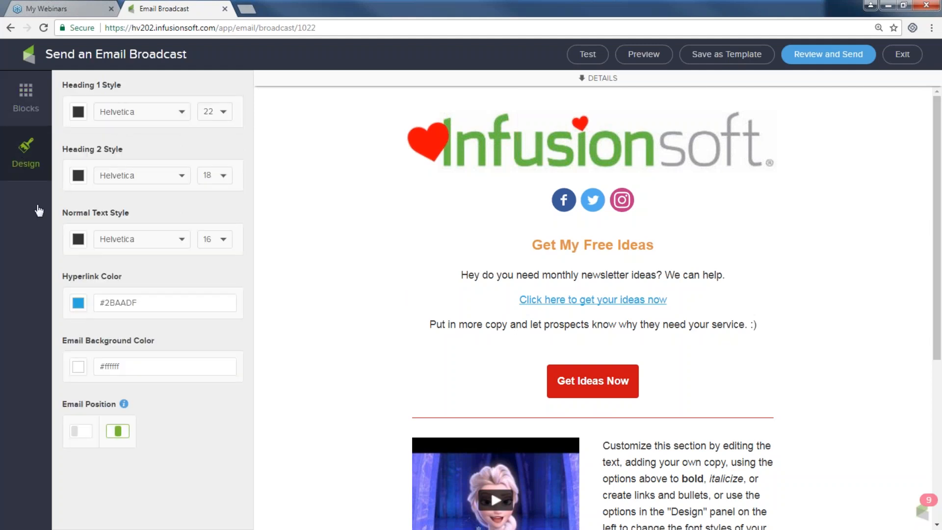
{"action": "left_click", "coordinate": [78, 367]}
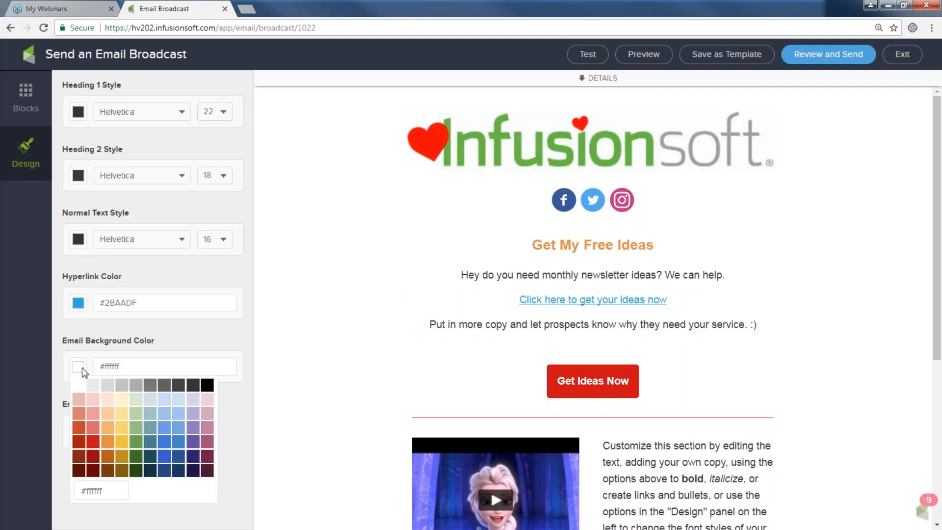
{"action": "left_click", "coordinate": [92, 386]}
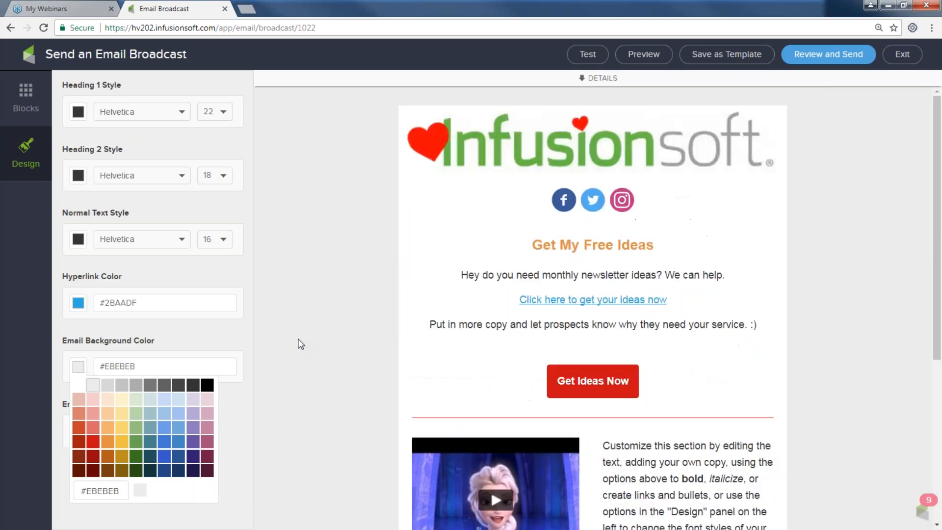
{"action": "left_click", "coordinate": [78, 386]}
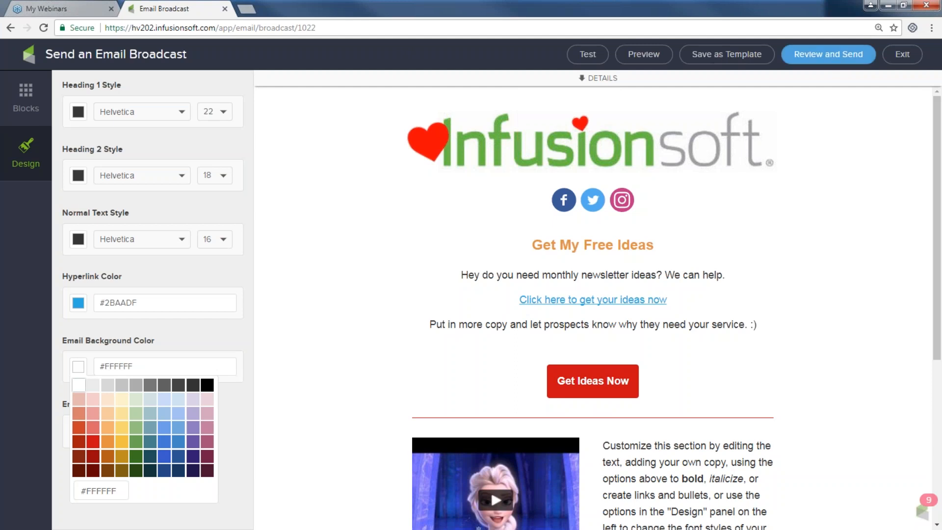
{"action": "key", "text": "Escape"}
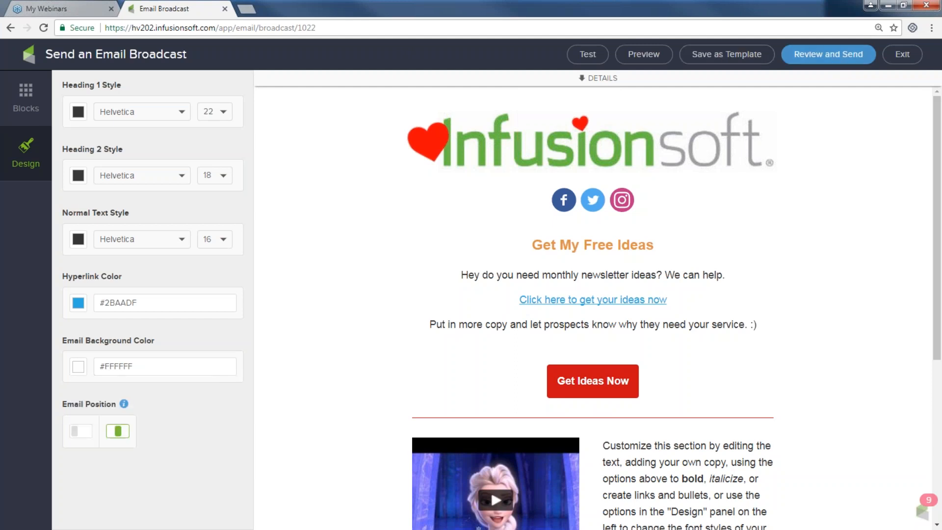
Review the broadcast checklist, and try adding recipients through a new unfiltered contact search before removing that list.
{"action": "left_click", "coordinate": [816, 58]}
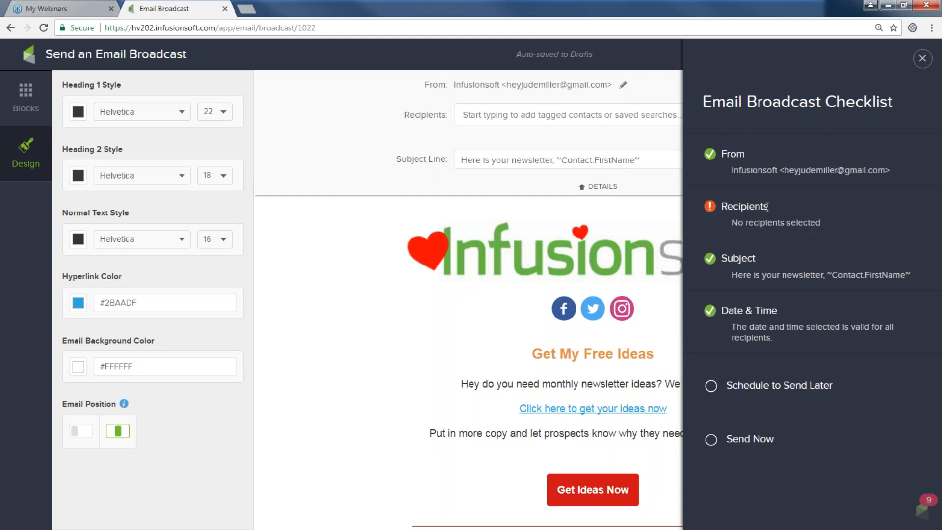
{"action": "left_click", "coordinate": [922, 57]}
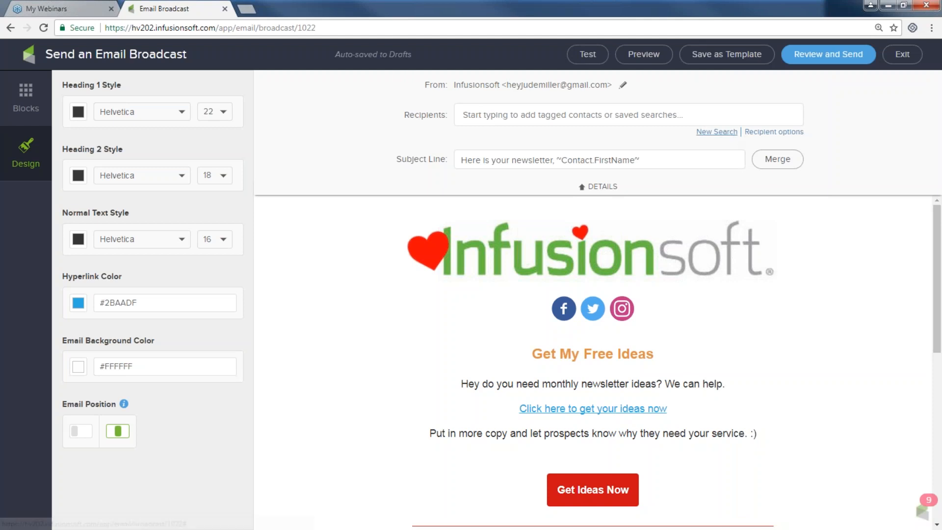
{"action": "left_click", "coordinate": [718, 133]}
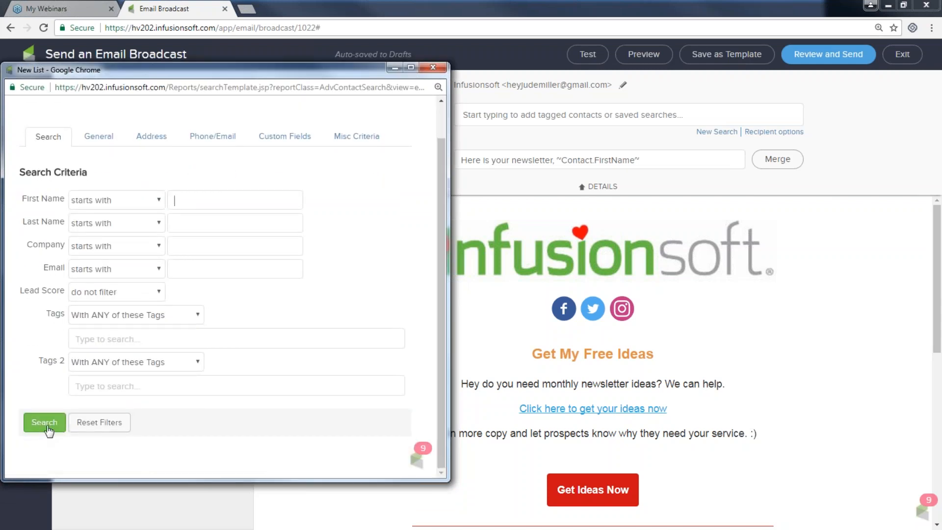
{"action": "left_click", "coordinate": [44, 422]}
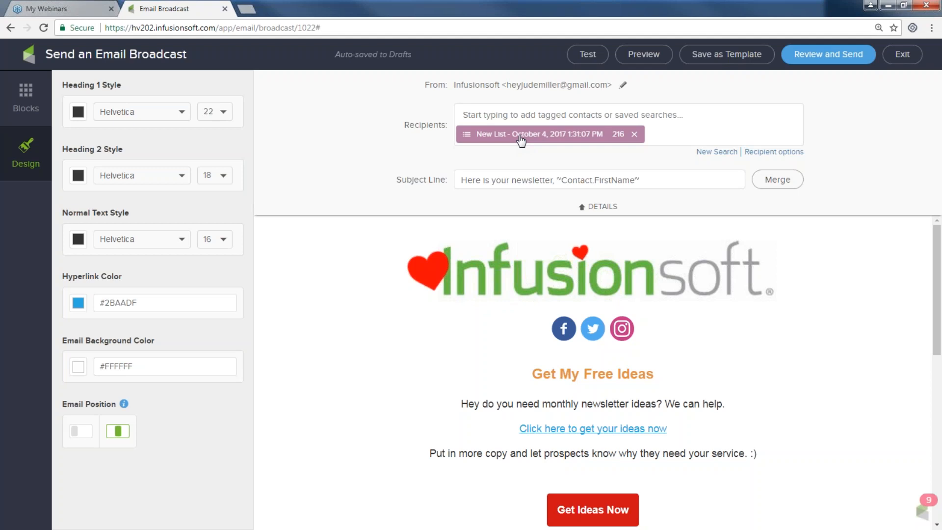
{"action": "left_click", "coordinate": [635, 135]}
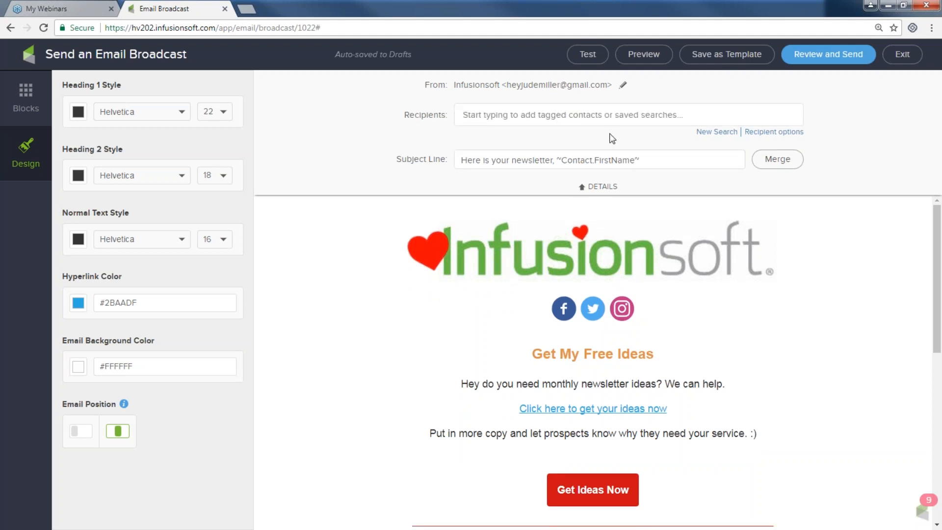
Search the recipient tags for "nl" and add the "End of month nl sign up" tag as the recipients.
{"action": "left_click", "coordinate": [530, 118]}
{"action": "type", "text": "nl"}
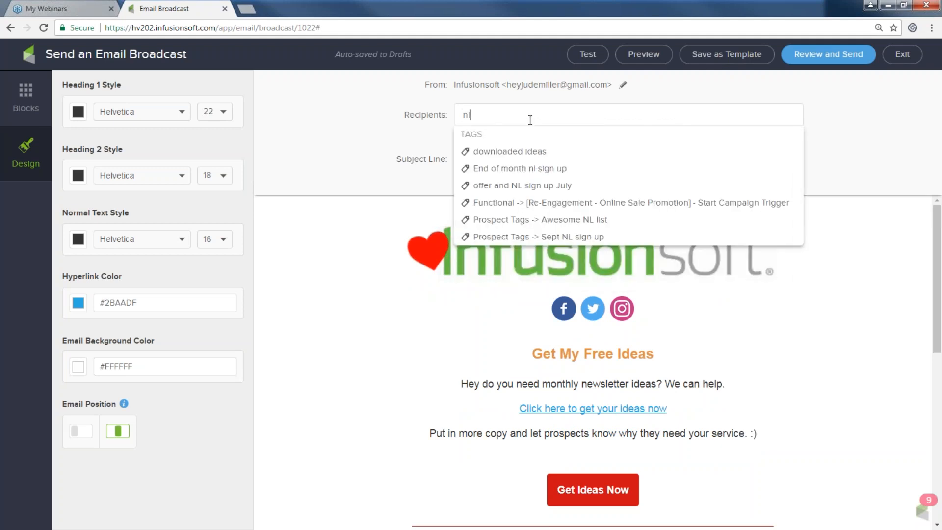
{"action": "left_click", "coordinate": [518, 168]}
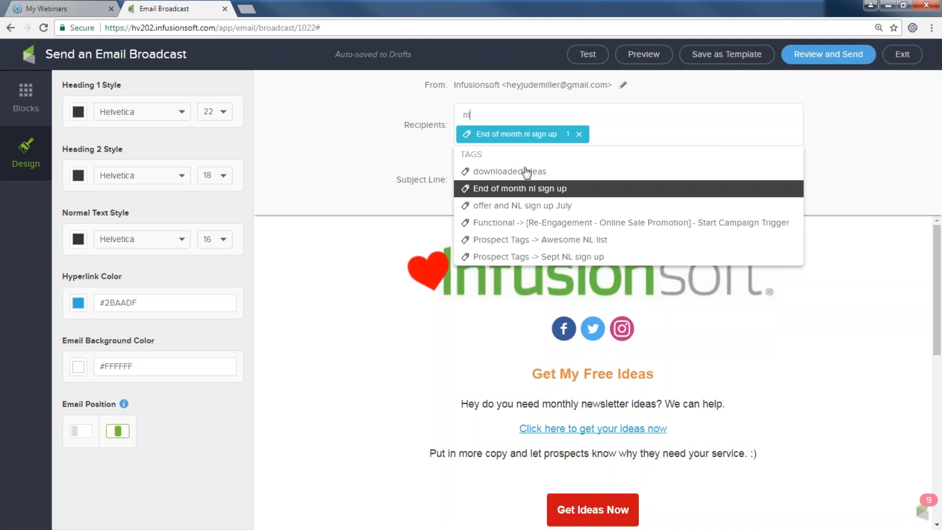
{"action": "left_click", "coordinate": [830, 141]}
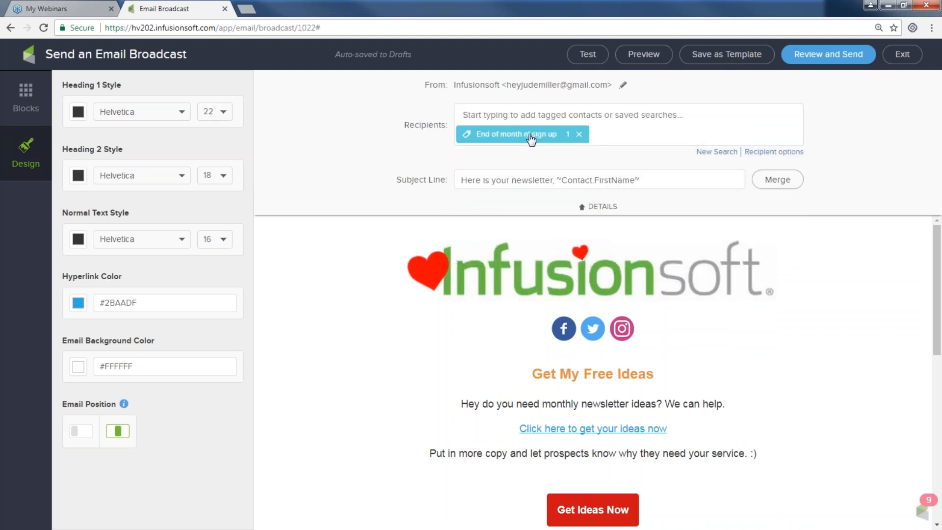
Review the broadcast checklist again and choose to send the email immediately instead of scheduling it.
{"action": "left_click", "coordinate": [814, 55]}
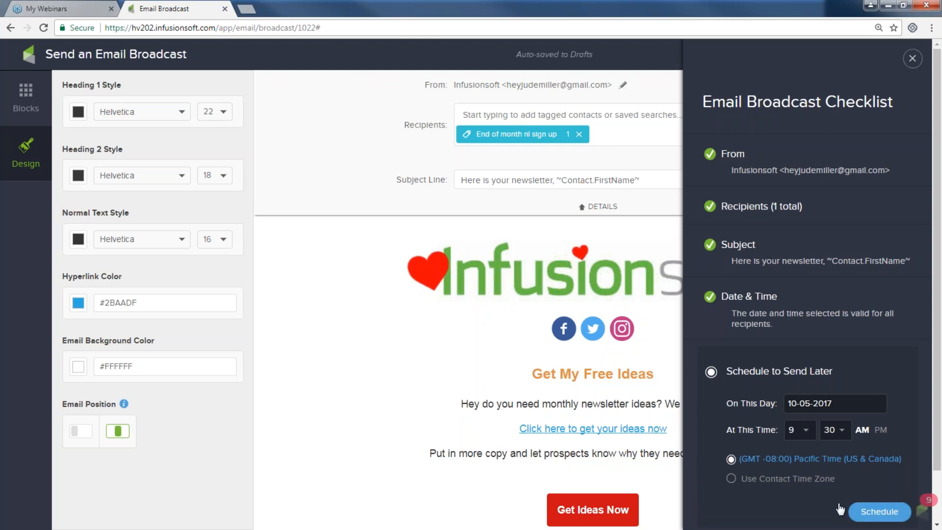
{"action": "scroll", "coordinate": [840, 510], "scroll_direction": "down", "scroll_amount": 2}
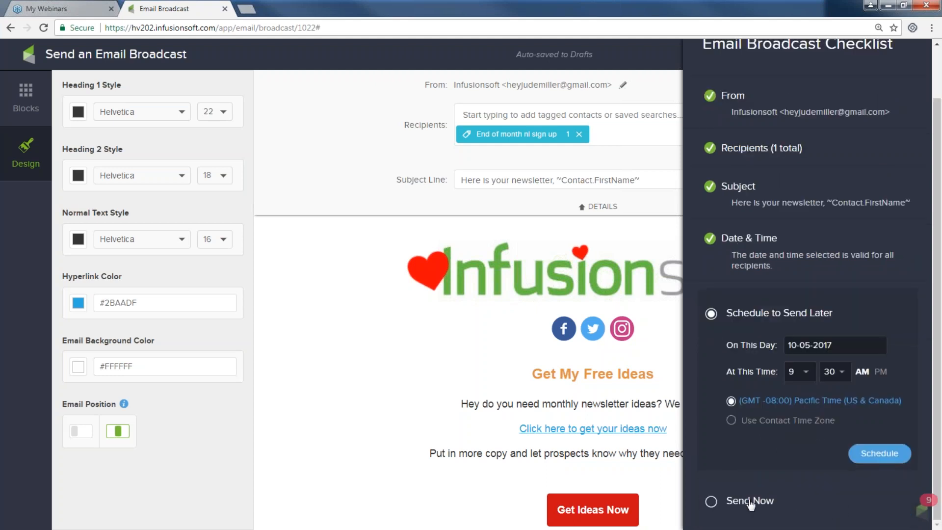
{"action": "left_click", "coordinate": [711, 502]}
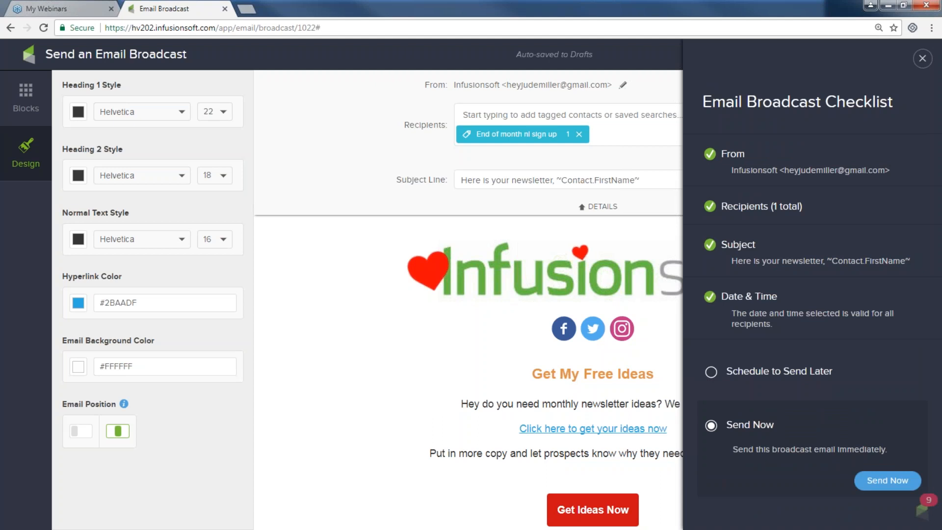
{"action": "left_click", "coordinate": [883, 481]}
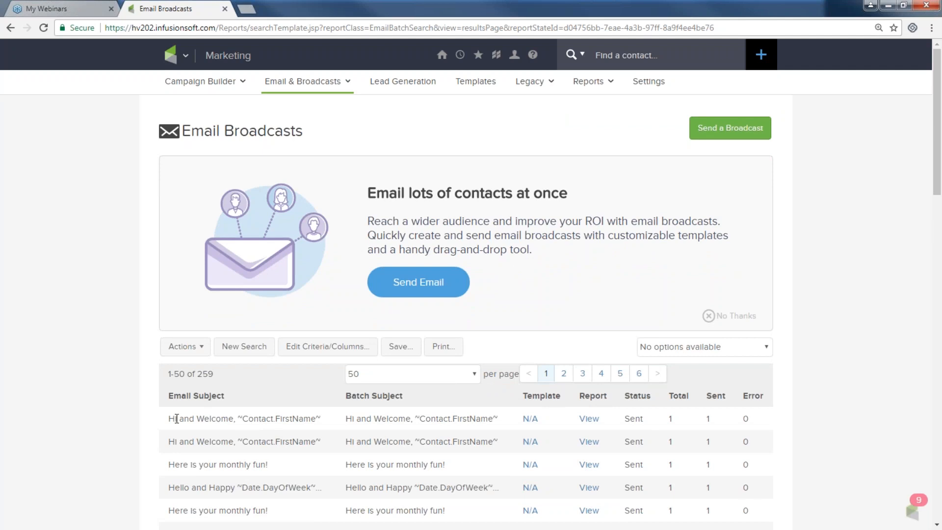
Open the report for the first "Hi and Welcome, ~Contact.FirstName~" broadcast in the list and examine its send progress and broadcast stats.
{"action": "left_click_drag", "start_coordinate": [176, 418], "coordinate": [349, 418]}
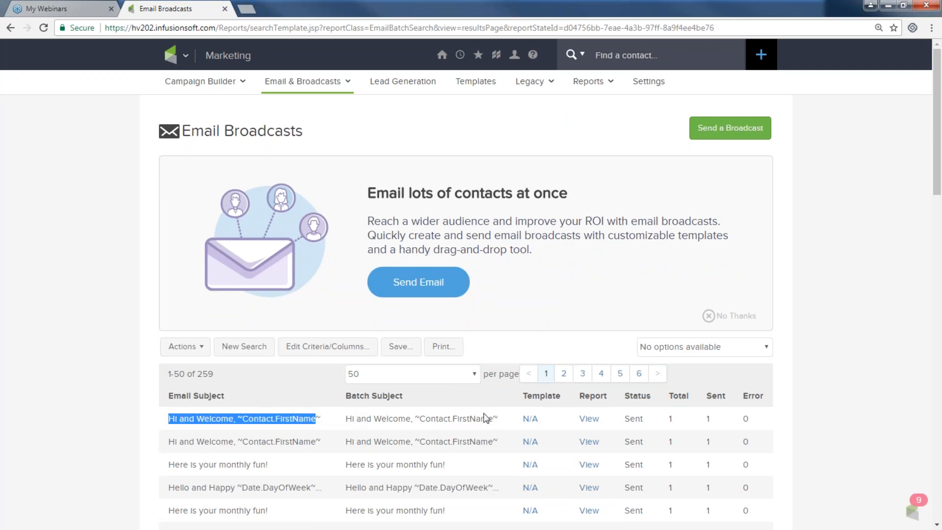
{"action": "left_click_drag", "start_coordinate": [579, 396], "coordinate": [609, 409]}
{"action": "left_click", "coordinate": [590, 421]}
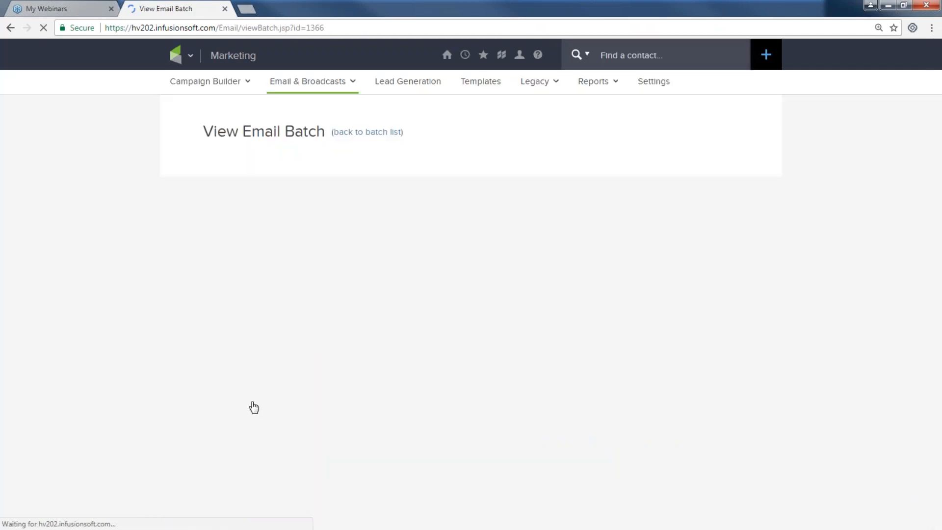
{"action": "scroll", "coordinate": [253, 406], "scroll_direction": "down", "scroll_amount": 4}
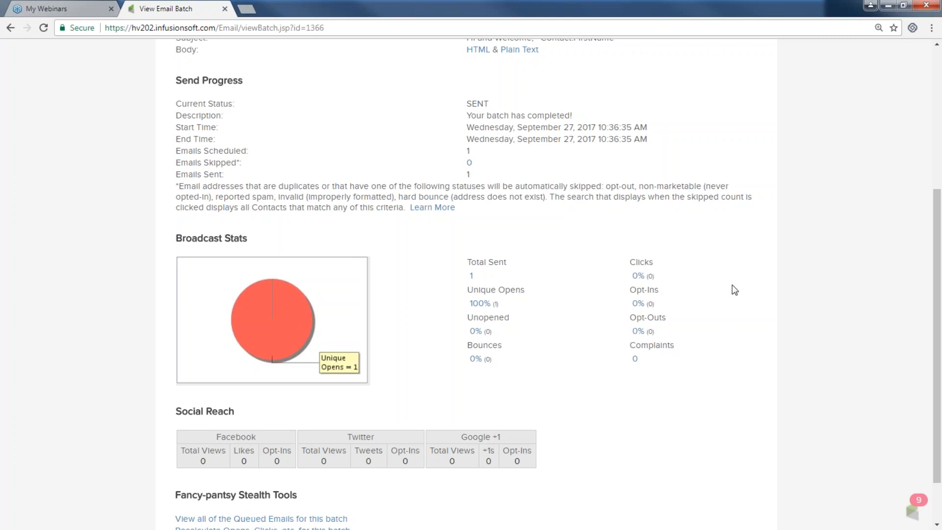
{"action": "scroll", "coordinate": [470, 371], "scroll_direction": "up", "scroll_amount": 5}
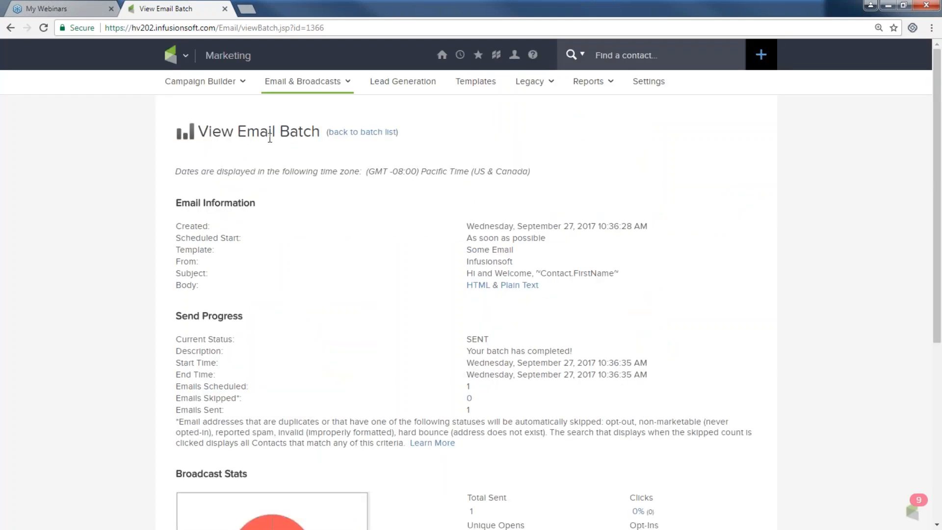
Start a new email broadcast from the saved "october" template.
{"action": "left_click", "coordinate": [186, 56]}
{"action": "left_click", "coordinate": [409, 128]}
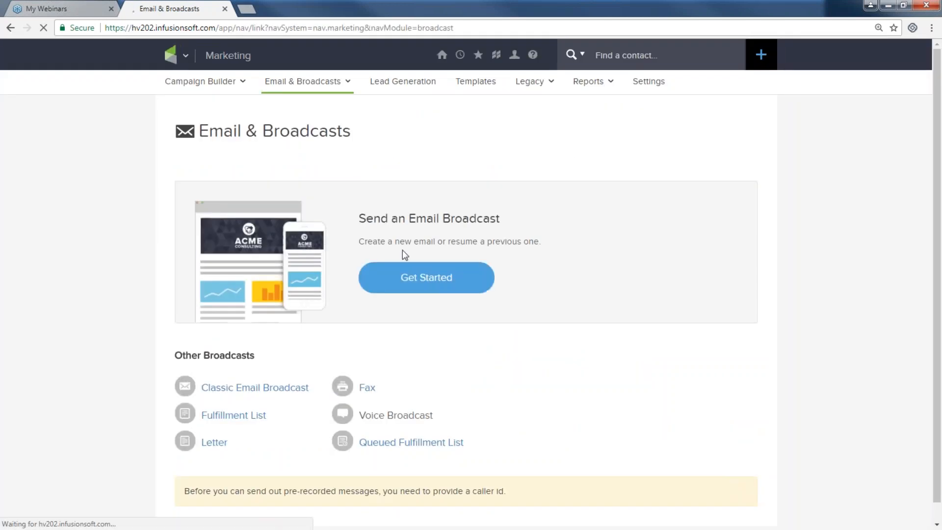
{"action": "left_click", "coordinate": [421, 276]}
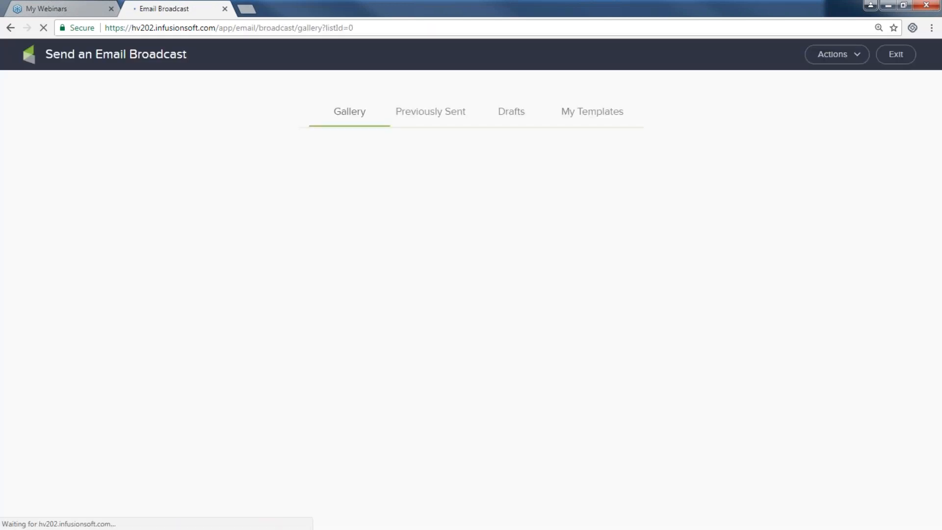
{"action": "left_click", "coordinate": [567, 114]}
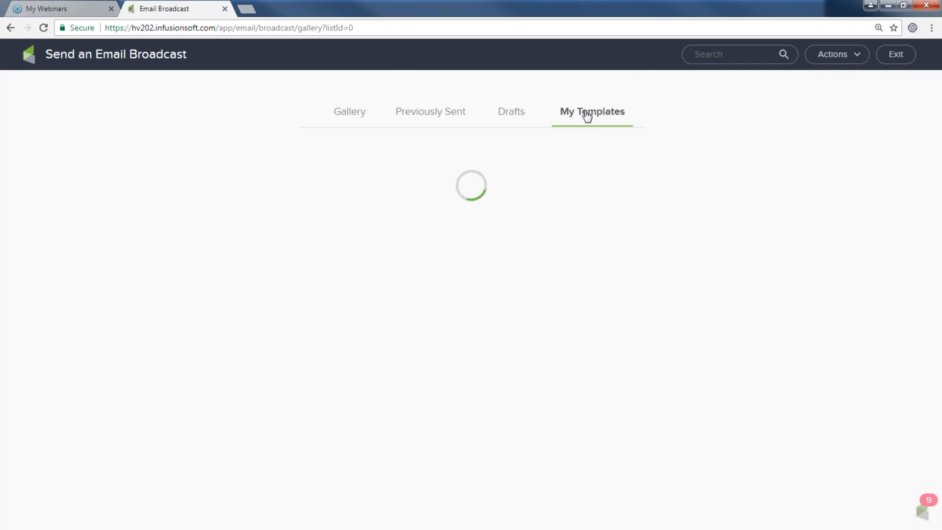
{"action": "mouse_move", "coordinate": [205, 293]}
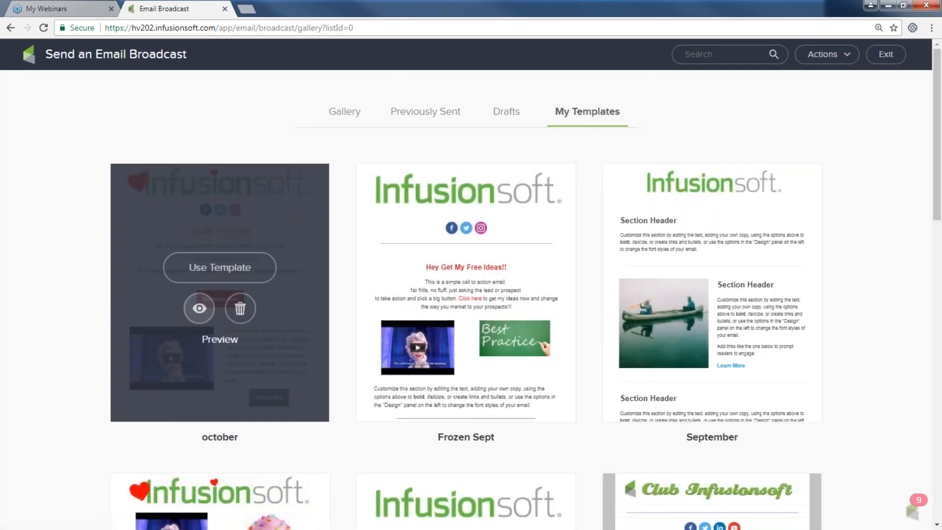
{"action": "left_click", "coordinate": [215, 269]}
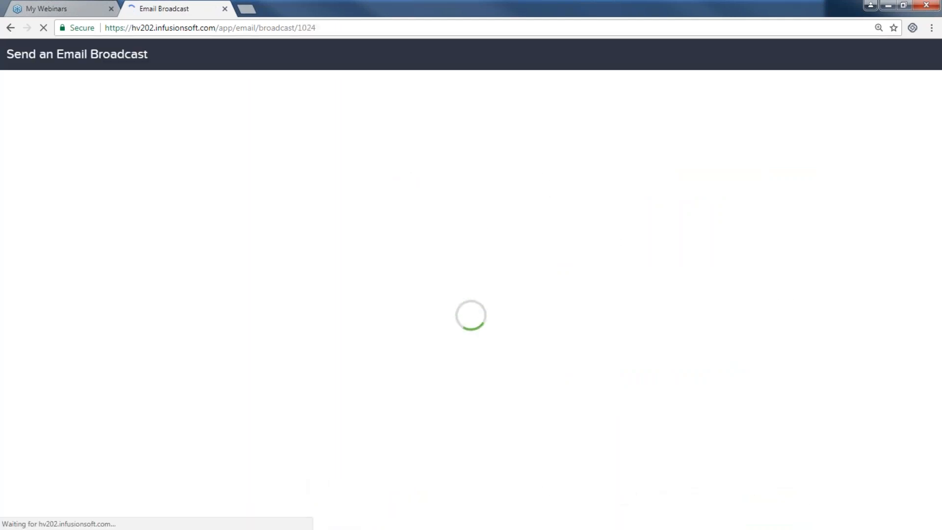
Review the broadcast checklist and look through the saved searches offered for the recipients.
{"action": "left_click", "coordinate": [843, 64]}
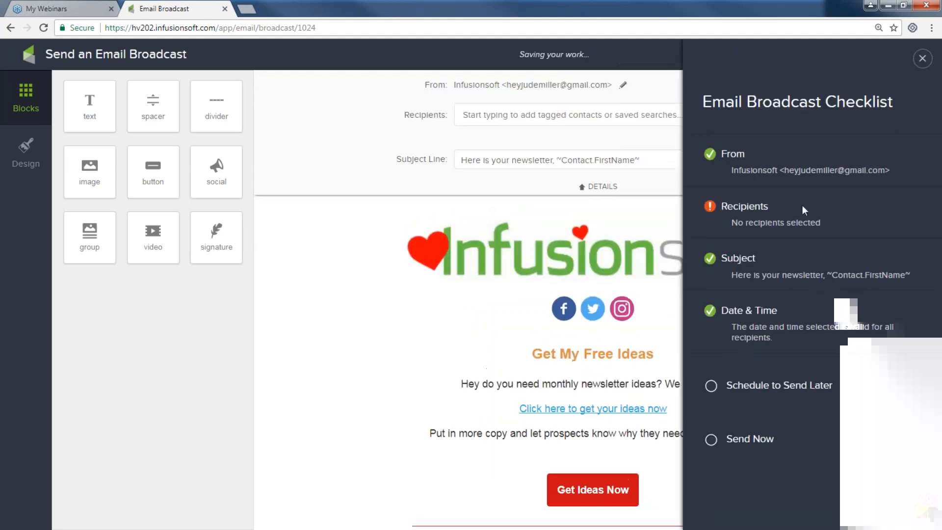
{"action": "left_click", "coordinate": [922, 58]}
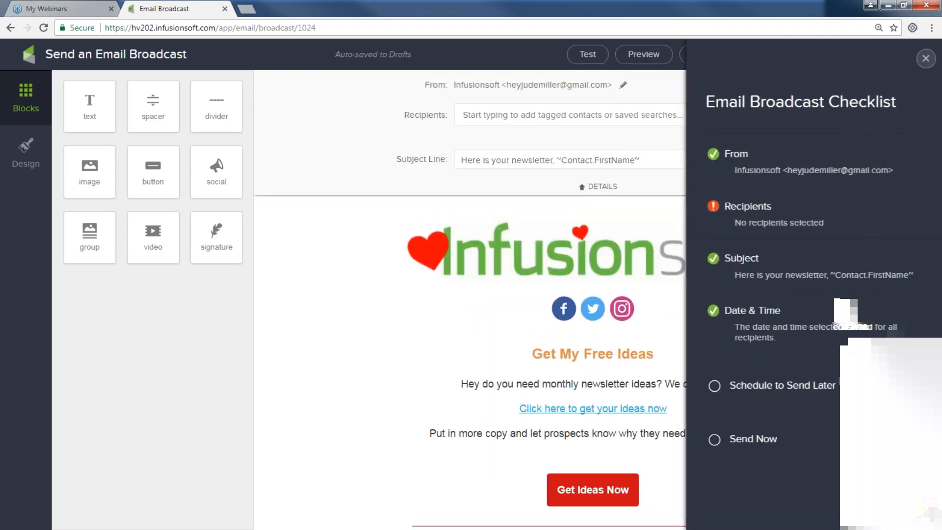
{"action": "left_click", "coordinate": [537, 114]}
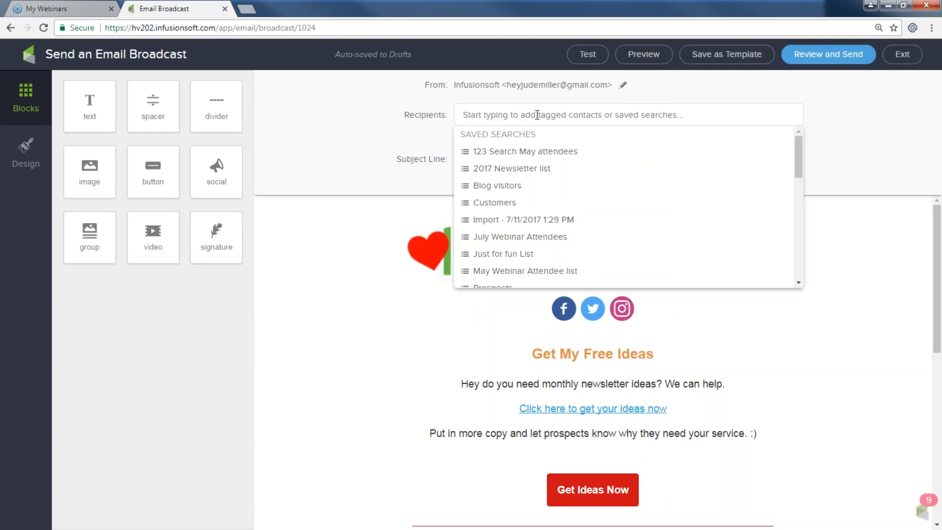
{"action": "left_click", "coordinate": [850, 172]}
Add recipients through a new contact search that filters on first names starting with the contact's first name.
{"action": "left_click", "coordinate": [729, 134]}
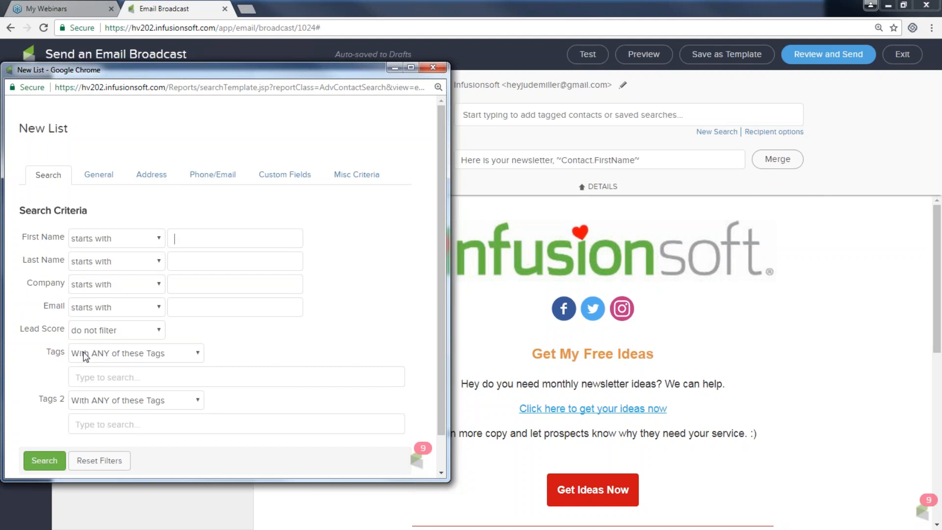
{"action": "left_click", "coordinate": [202, 403]}
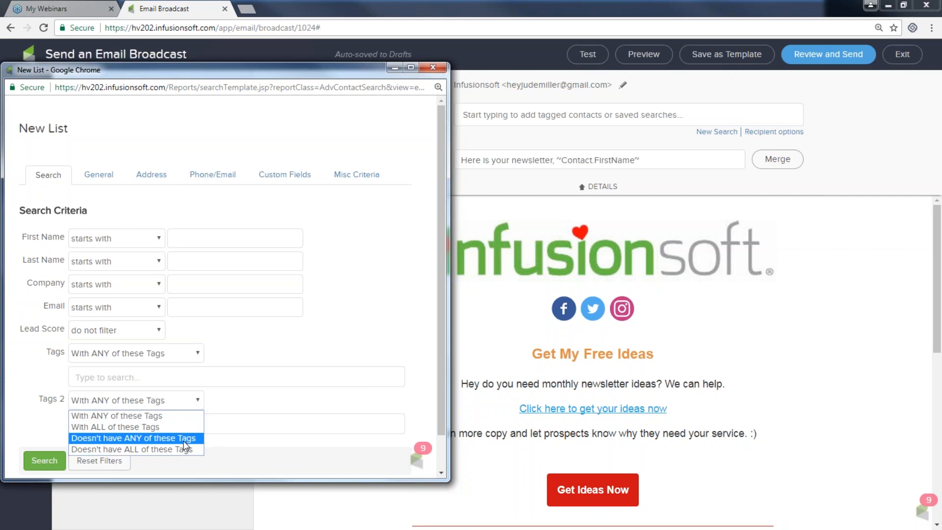
{"action": "left_click", "coordinate": [201, 242]}
{"action": "type", "text": "Abe"}
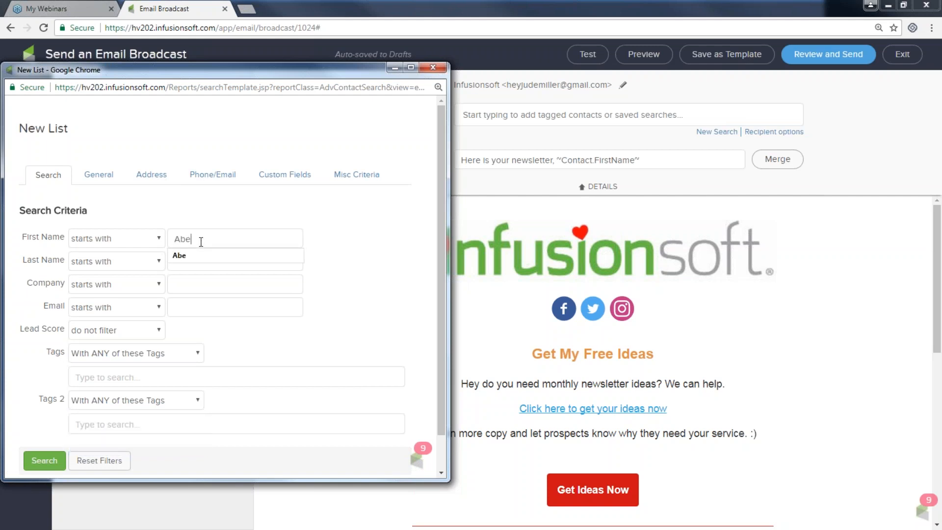
{"action": "left_click", "coordinate": [201, 255]}
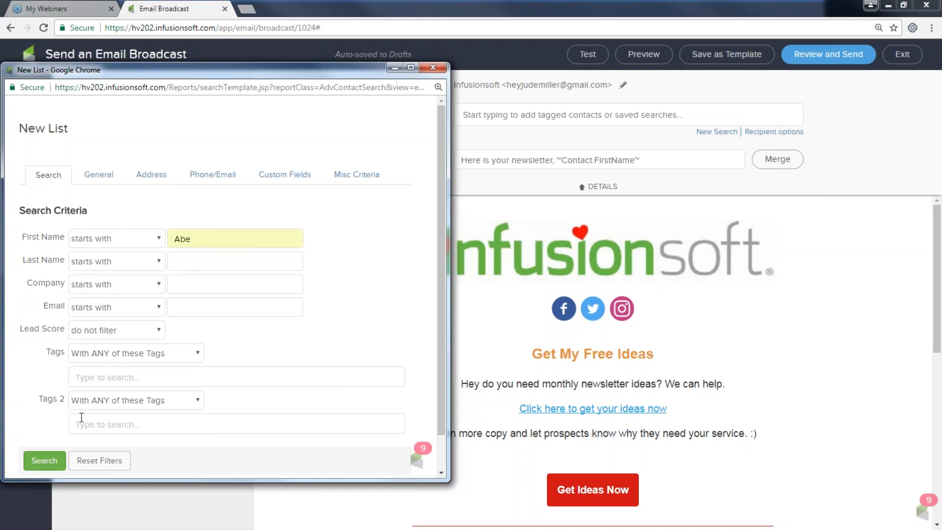
{"action": "left_click", "coordinate": [45, 460]}
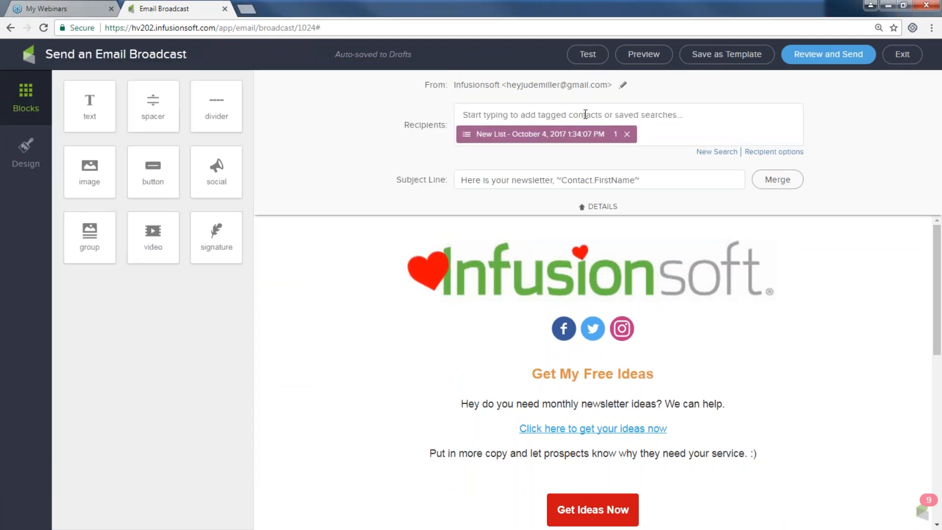
Review the email broadcast checklist and send the newsletter immediately instead of scheduling it.
{"action": "left_click", "coordinate": [846, 57]}
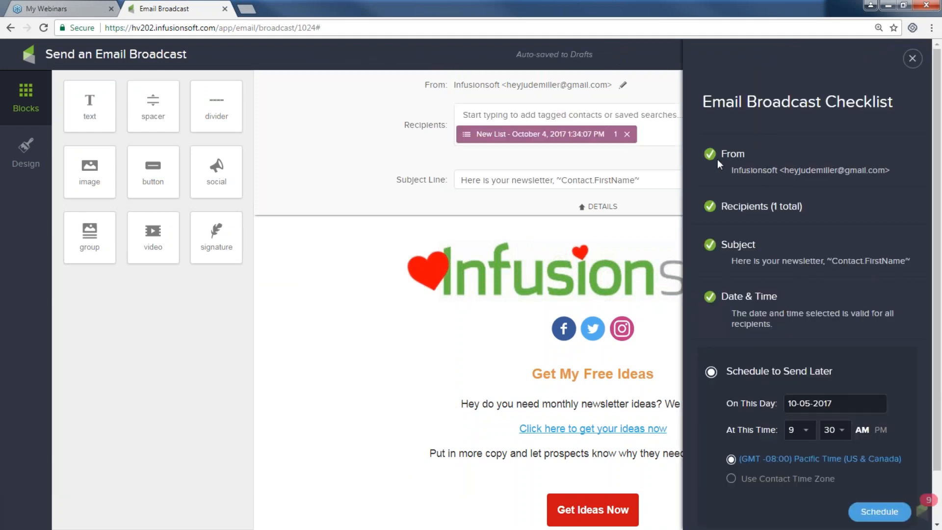
{"action": "scroll", "coordinate": [864, 408], "scroll_direction": "down", "scroll_amount": 2}
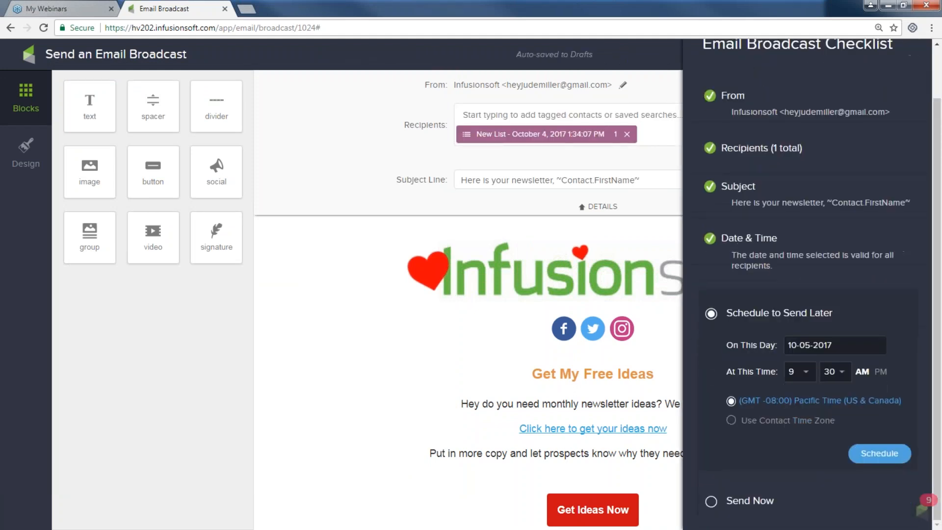
{"action": "left_click", "coordinate": [711, 501]}
{"action": "left_click", "coordinate": [893, 483]}
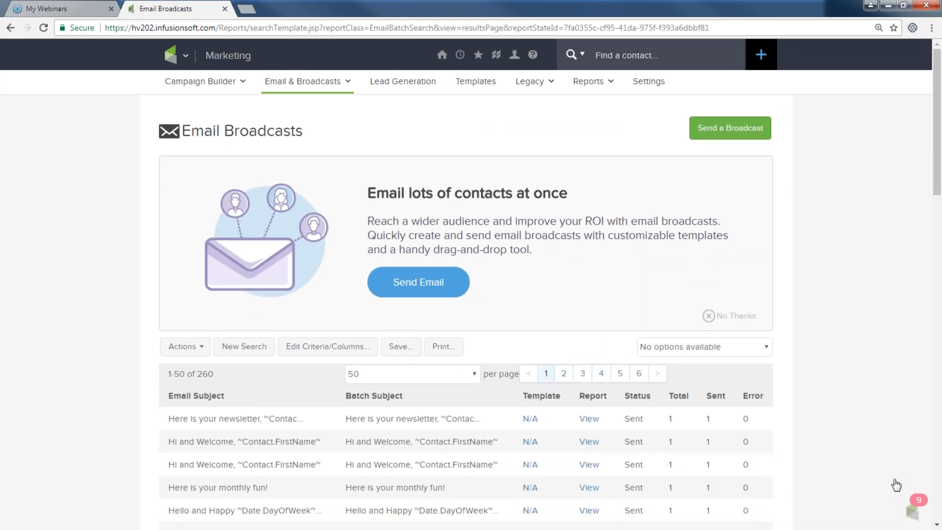
Start another email broadcast from the saved "September" template.
{"action": "left_click", "coordinate": [171, 56]}
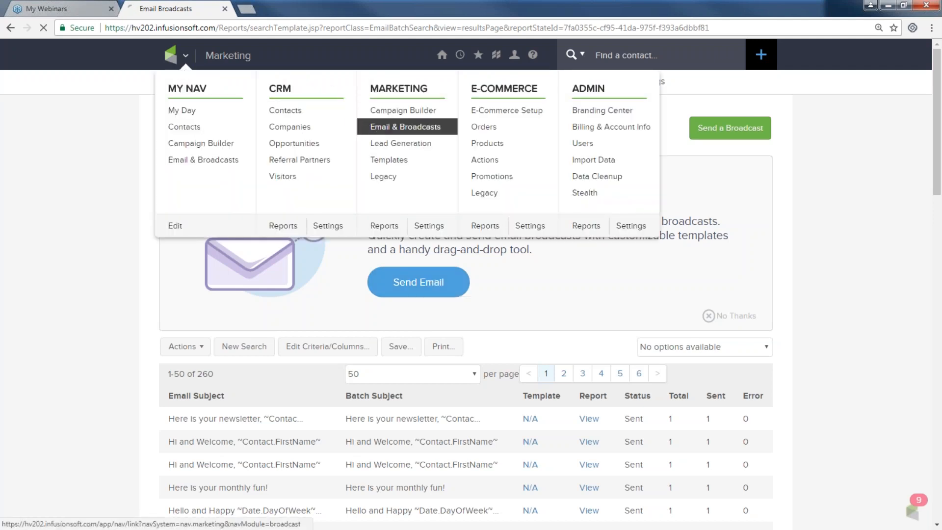
{"action": "left_click", "coordinate": [380, 127]}
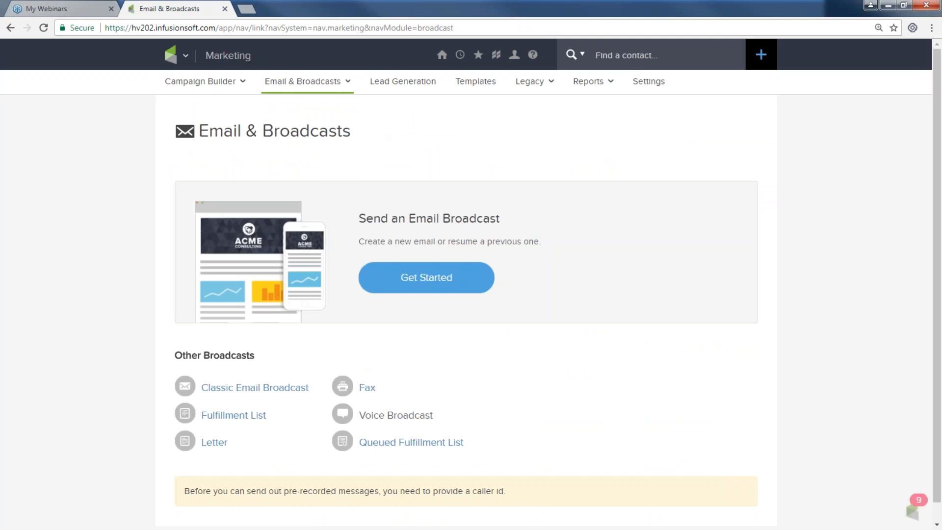
{"action": "left_click", "coordinate": [418, 276]}
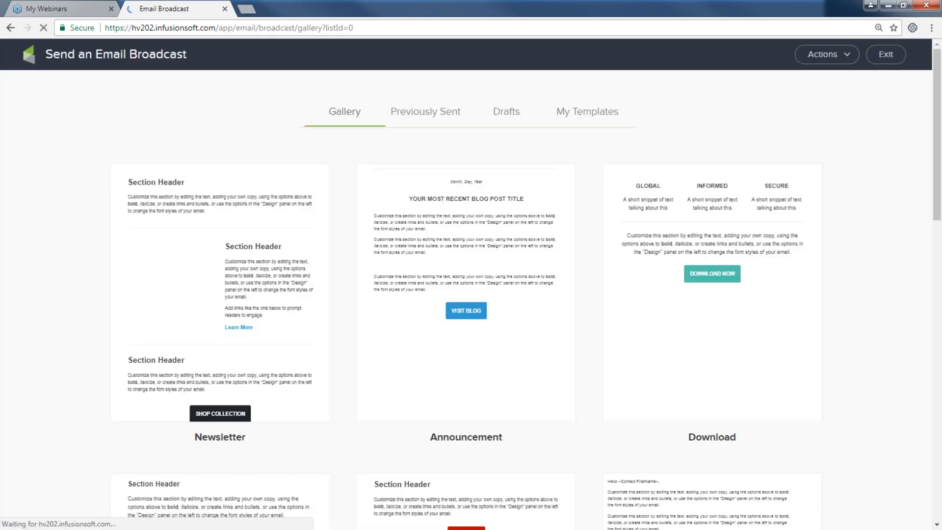
{"action": "left_click", "coordinate": [587, 112]}
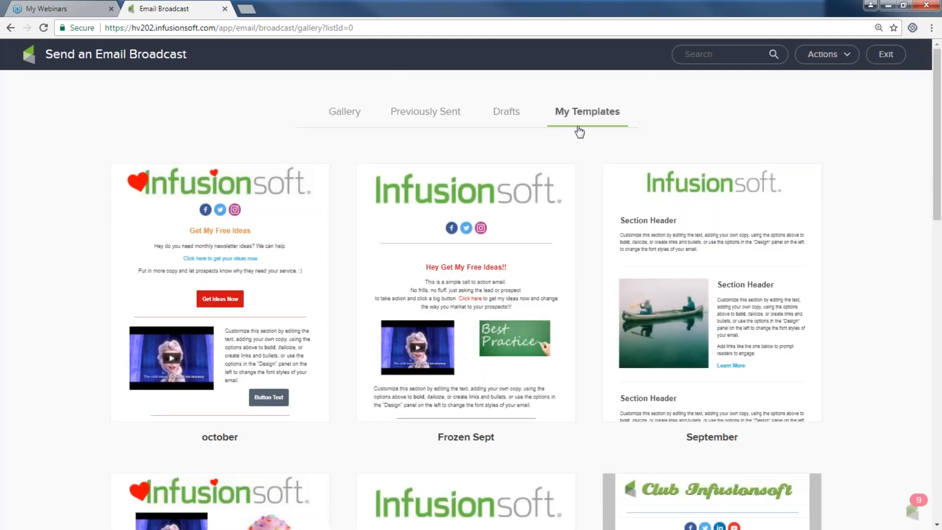
{"action": "mouse_move", "coordinate": [689, 213]}
{"action": "left_click", "coordinate": [711, 269]}
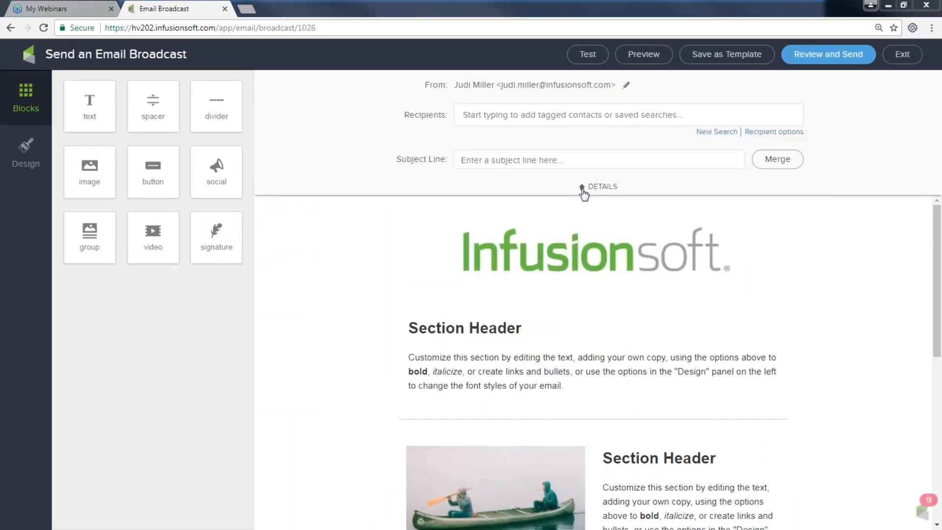
Collapse the broadcast details and examine the template's text sections, "Learn More" link and footer.
{"action": "left_click", "coordinate": [584, 188]}
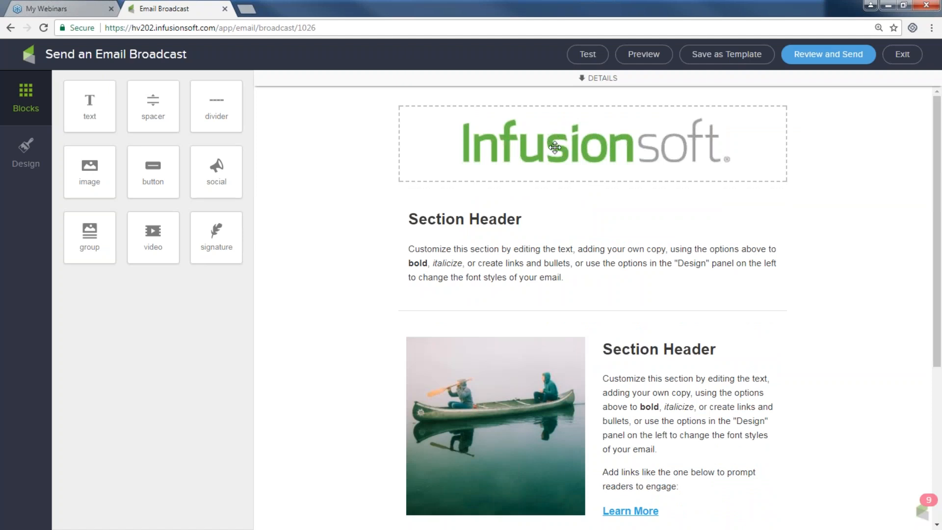
{"action": "left_click", "coordinate": [702, 247]}
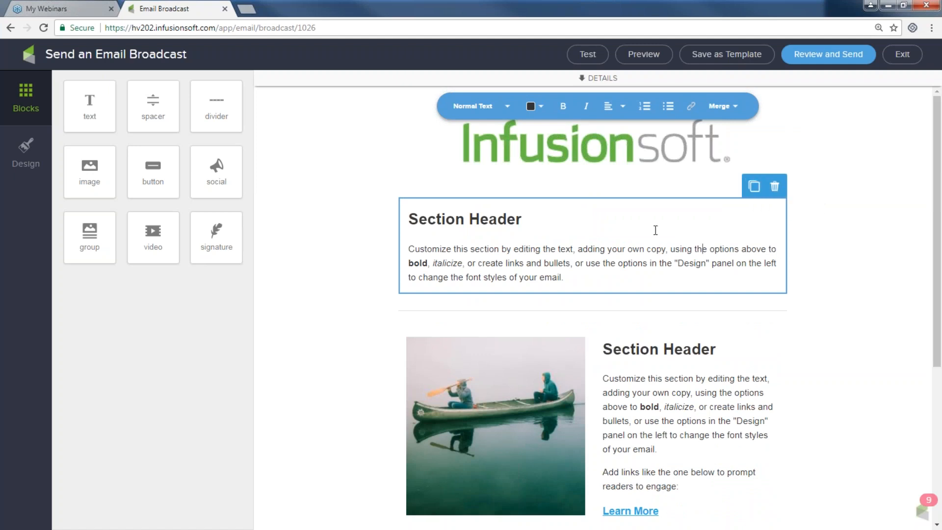
{"action": "scroll", "coordinate": [655, 230], "scroll_direction": "down", "scroll_amount": 2}
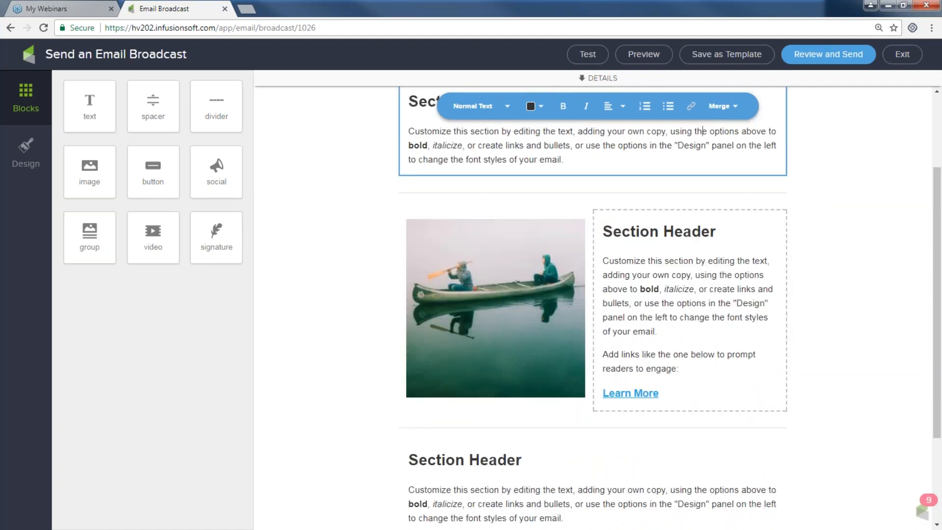
{"action": "left_click_drag", "start_coordinate": [659, 393], "coordinate": [602, 395]}
{"action": "scroll", "coordinate": [566, 296], "scroll_direction": "down", "scroll_amount": 2}
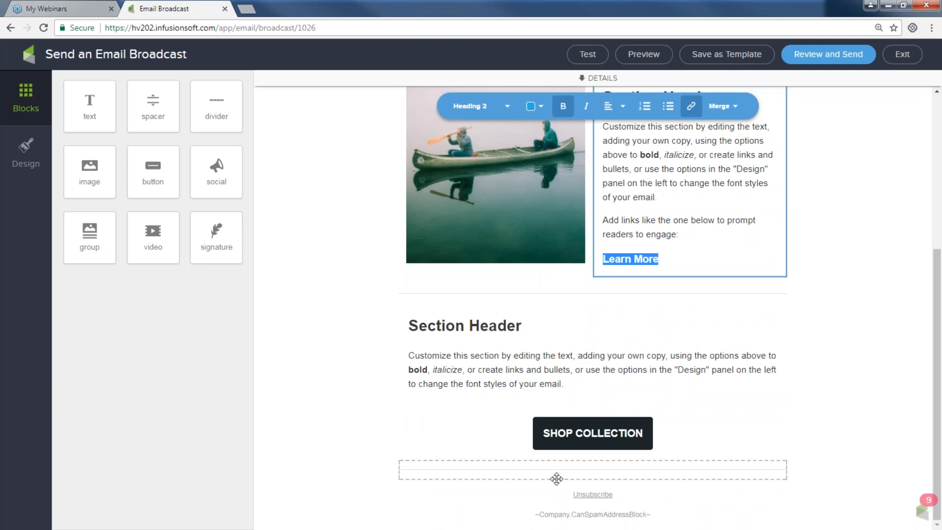
{"action": "scroll", "coordinate": [550, 466], "scroll_direction": "up", "scroll_amount": 4}
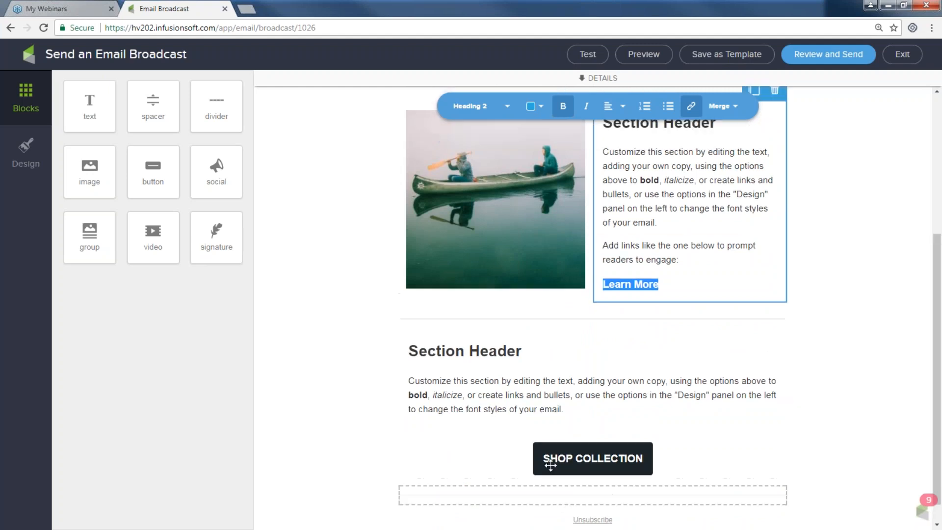
Add a social block beneath the logo with "www" as the Facebook link, and exit the broadcast editor.
{"action": "left_click_drag", "start_coordinate": [216, 167], "coordinate": [576, 201]}
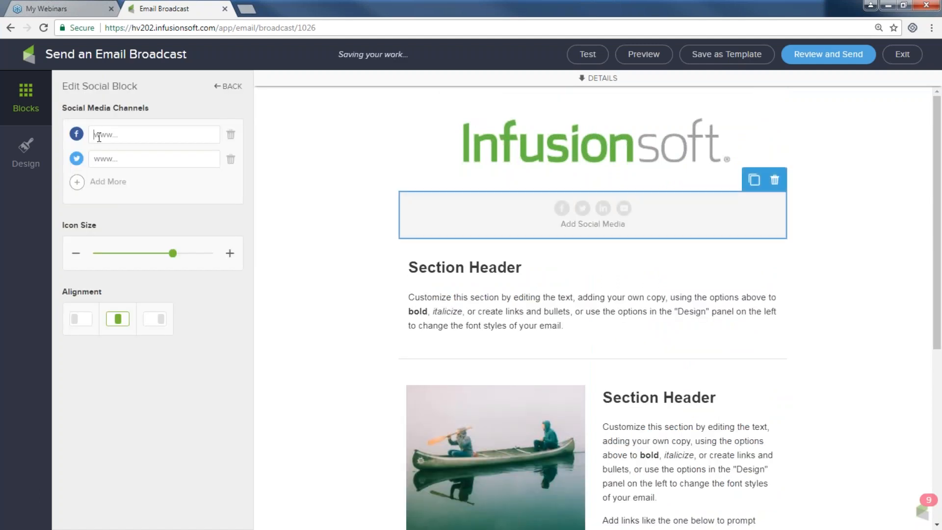
{"action": "type", "text": "www"}
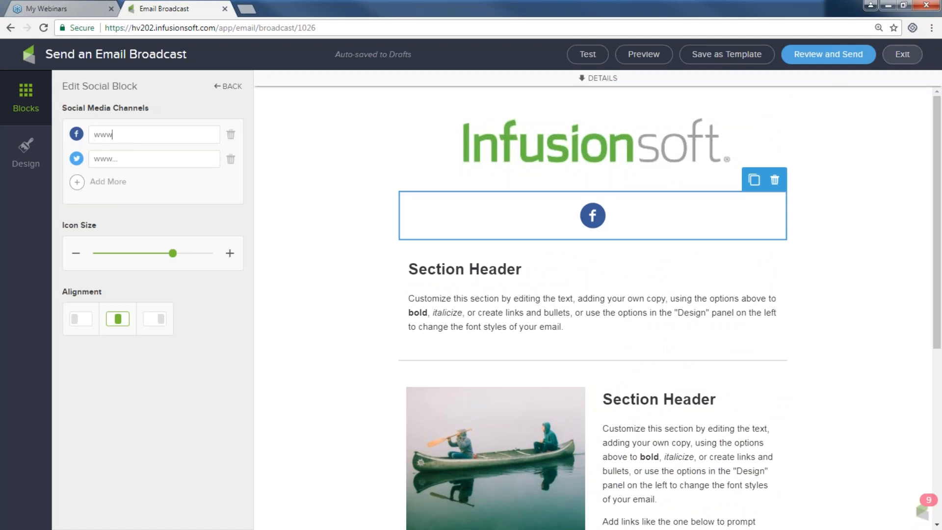
{"action": "left_click", "coordinate": [901, 58]}
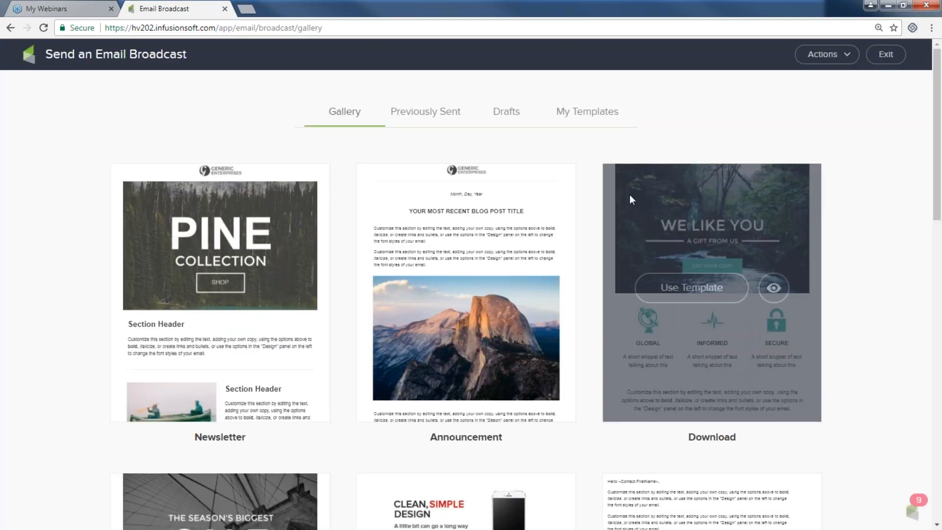
Start a new broadcast from the gallery template headed "The Season's Biggest Sale".
{"action": "scroll", "coordinate": [338, 304], "scroll_direction": "down", "scroll_amount": 5}
{"action": "mouse_move", "coordinate": [281, 303]}
{"action": "left_click", "coordinate": [209, 303]}
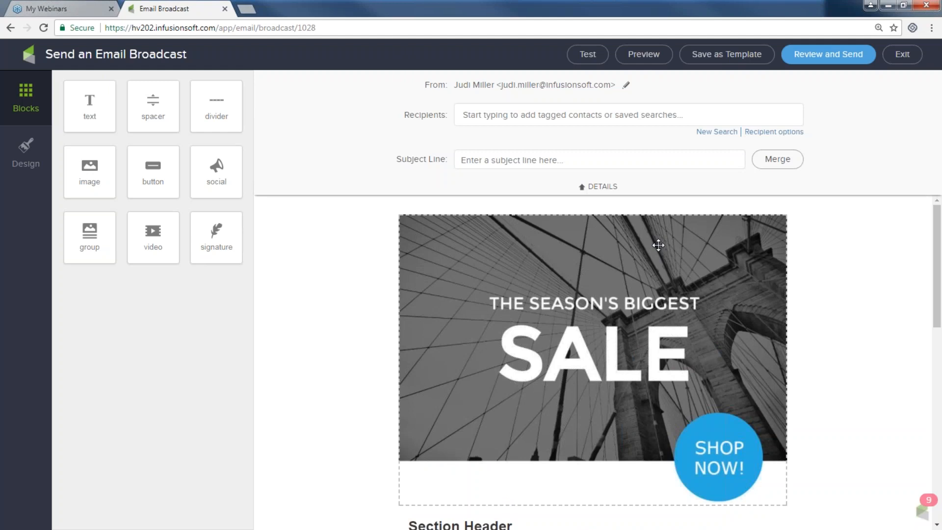
Inspect the sale image's available link types, and collapse the broadcast details to examine the rest of the template.
{"action": "left_click", "coordinate": [658, 312]}
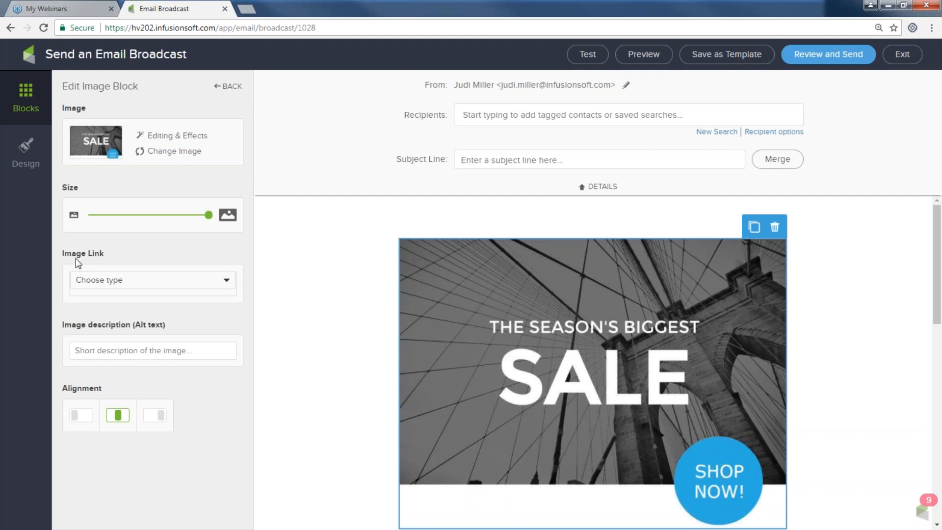
{"action": "left_click", "coordinate": [225, 282]}
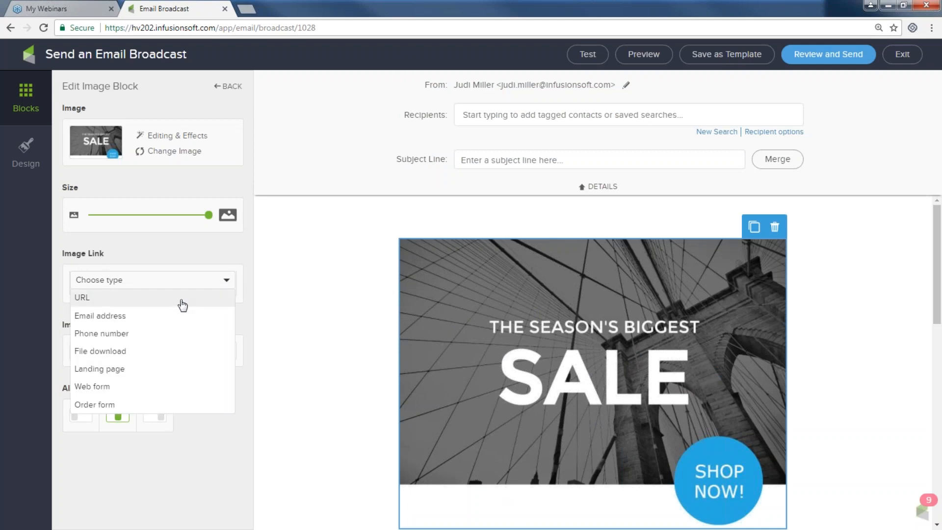
{"action": "scroll", "coordinate": [548, 301], "scroll_direction": "down", "scroll_amount": 5}
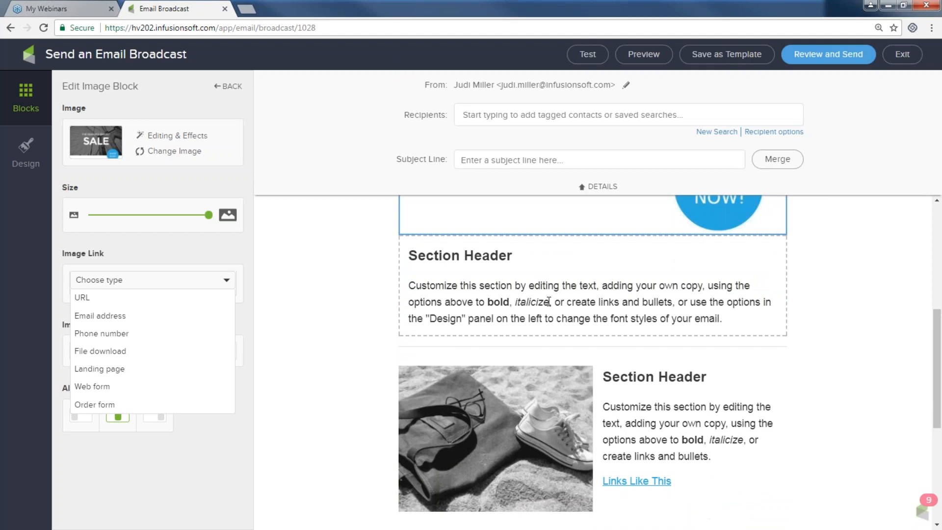
{"action": "scroll", "coordinate": [632, 309], "scroll_direction": "up", "scroll_amount": 3}
{"action": "scroll", "coordinate": [618, 275], "scroll_direction": "down", "scroll_amount": 3}
{"action": "left_click", "coordinate": [583, 188]}
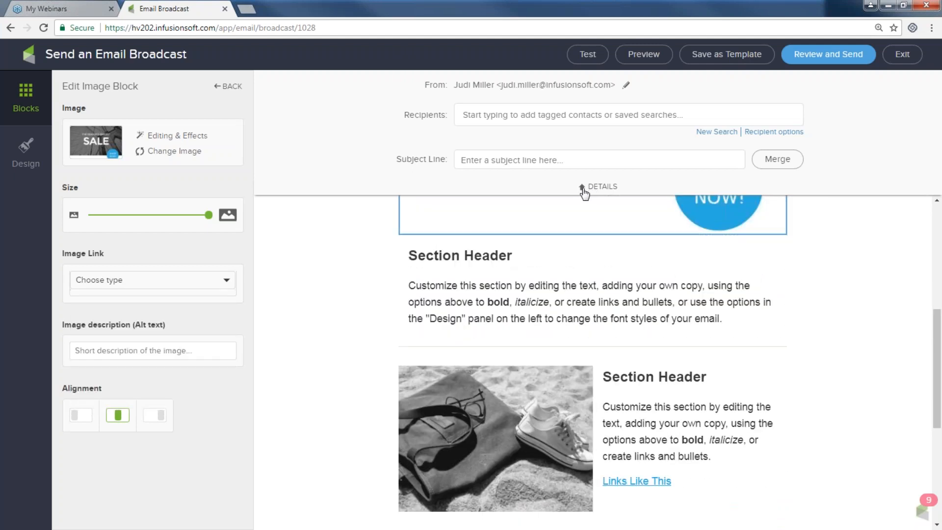
{"action": "left_click", "coordinate": [582, 189]}
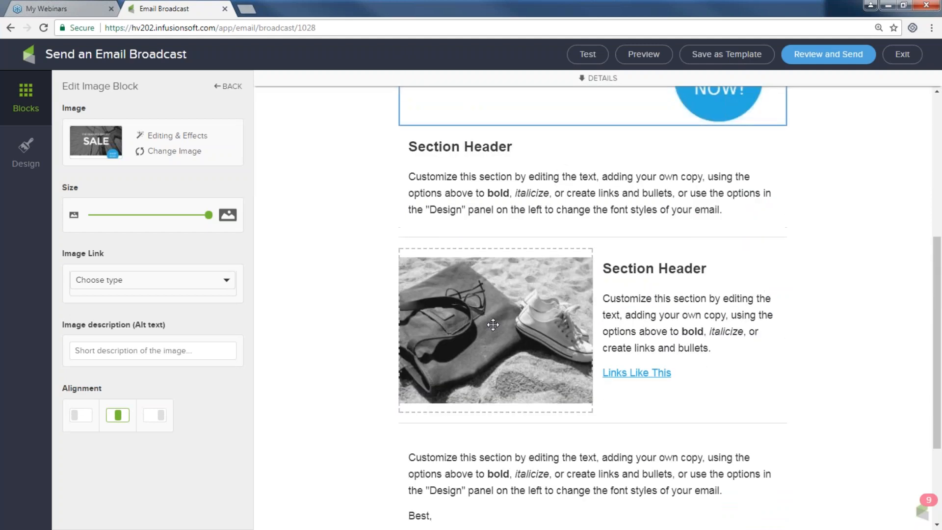
Examine the "Links Like This" text and the template's closing sections and footer, and close the browser window.
{"action": "scroll", "coordinate": [689, 324], "scroll_direction": "down", "scroll_amount": 1}
{"action": "left_click_drag", "start_coordinate": [663, 310], "coordinate": [603, 309]}
{"action": "scroll", "coordinate": [542, 355], "scroll_direction": "down", "scroll_amount": 2}
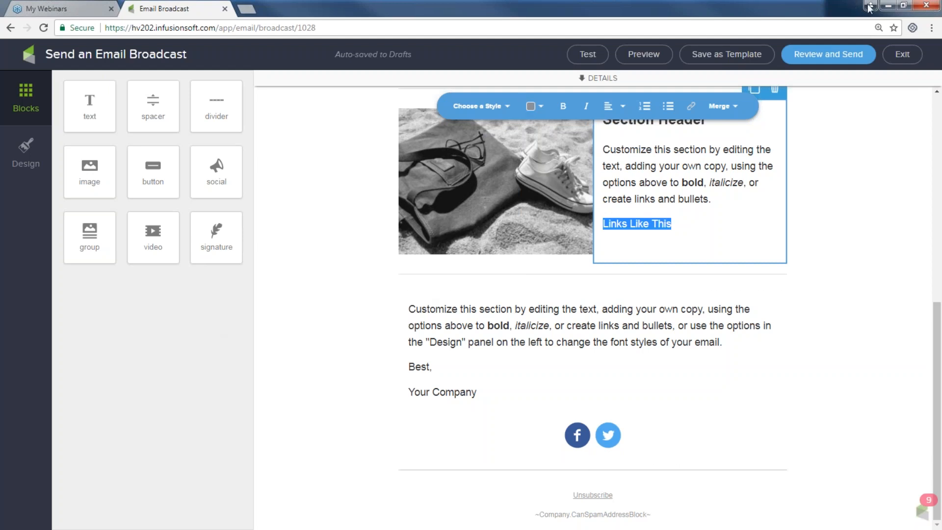
{"action": "left_click", "coordinate": [921, 6]}
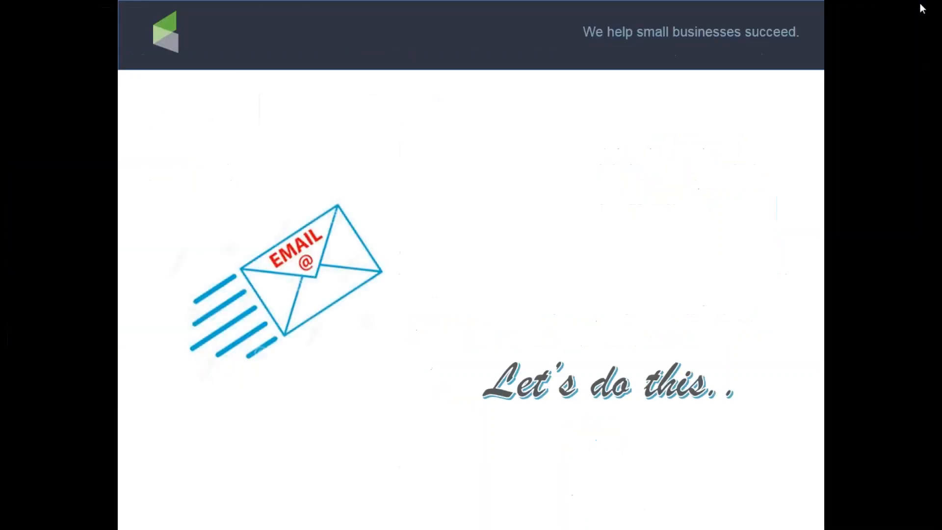
{"action": "left_click", "coordinate": [681, 304]}
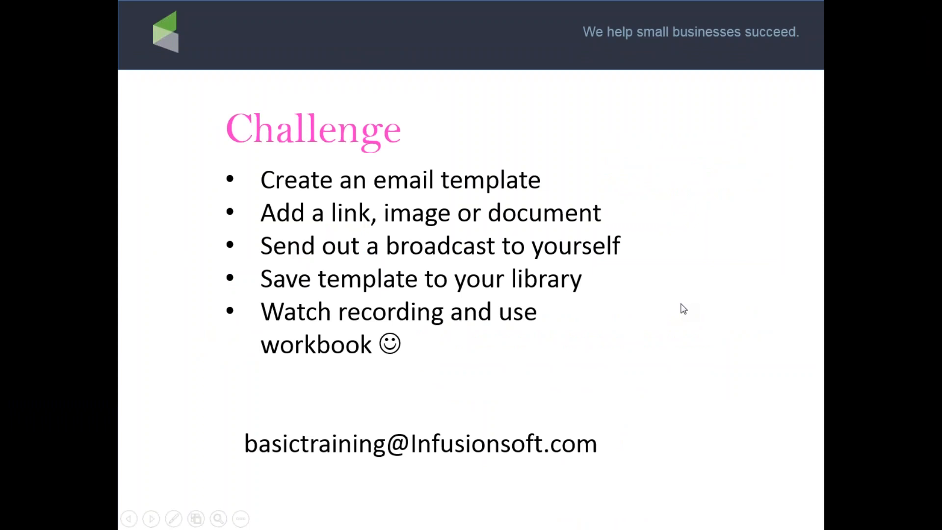
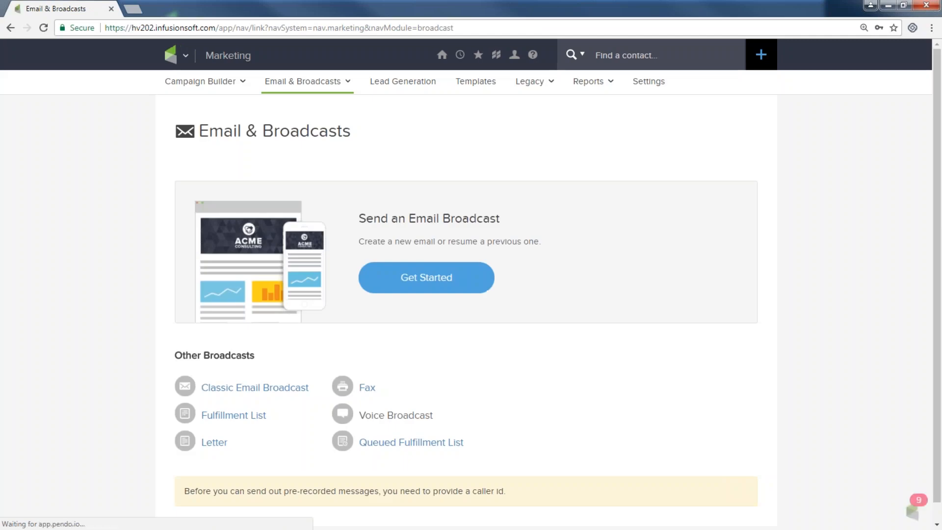
Start a new email broadcast from the "Shopping" gallery template.
{"action": "left_click", "coordinate": [419, 277]}
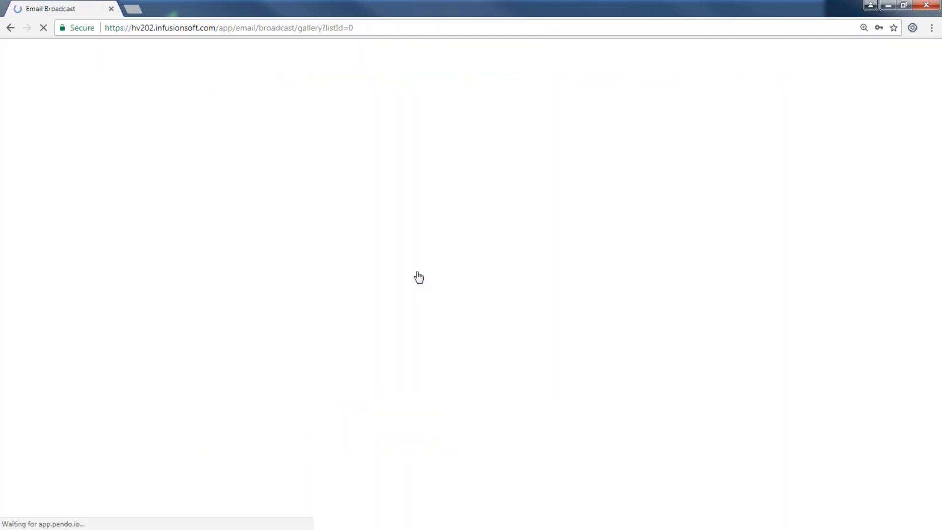
{"action": "mouse_move", "coordinate": [217, 214]}
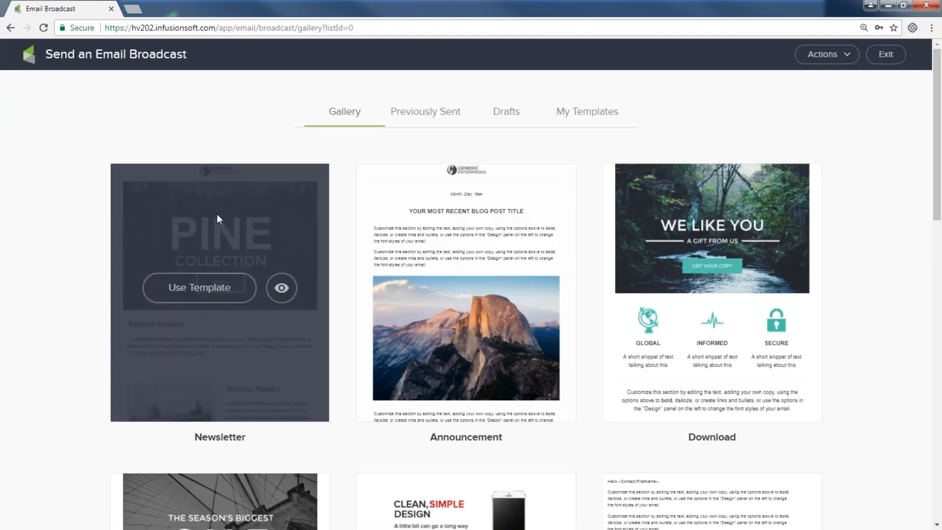
{"action": "scroll", "coordinate": [431, 282], "scroll_direction": "down", "scroll_amount": 10}
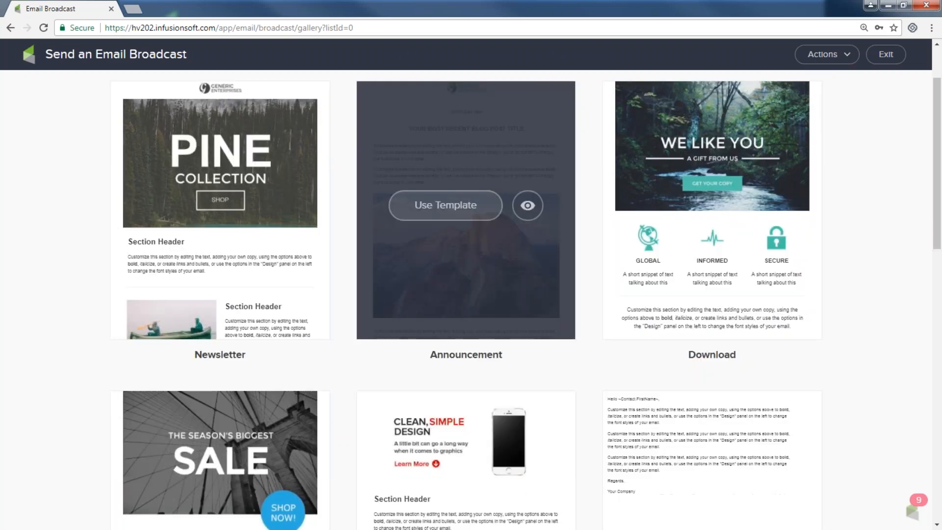
{"action": "scroll", "coordinate": [431, 282], "scroll_direction": "down", "scroll_amount": 3}
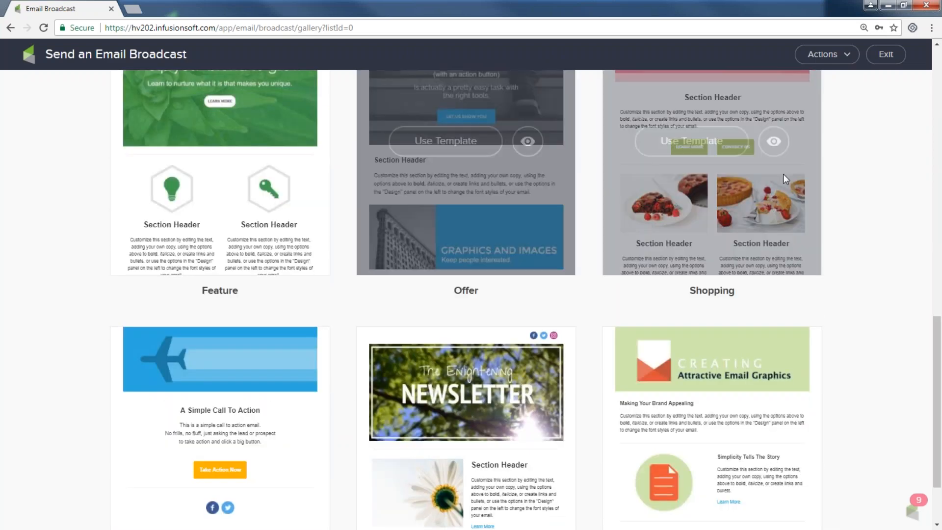
{"action": "left_click", "coordinate": [711, 144]}
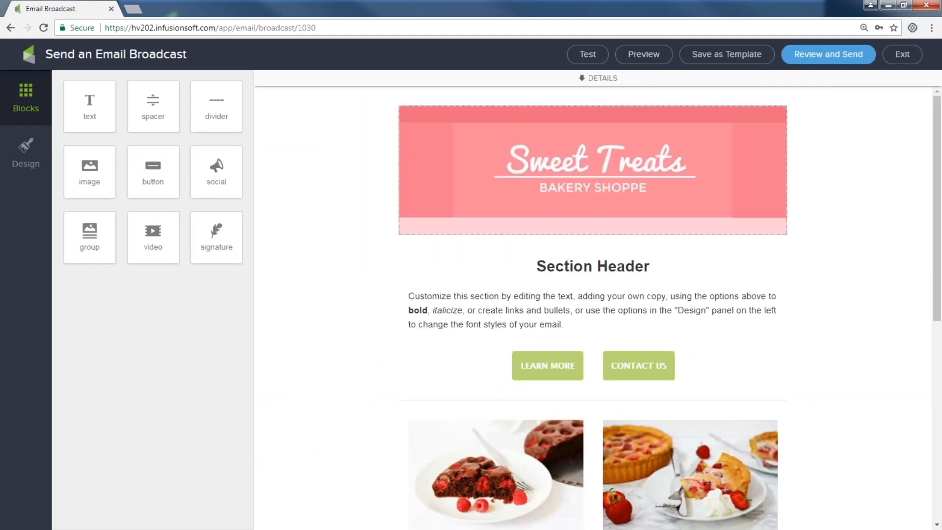
Replace the chocolate cake image in the first column with cupcake.png and shrink it to a little over half size.
{"action": "left_click", "coordinate": [496, 334]}
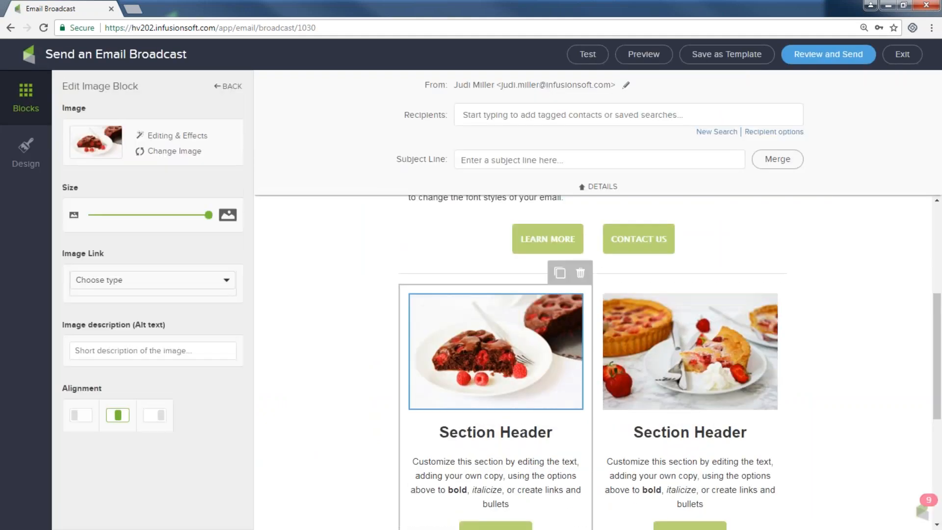
{"action": "left_click", "coordinate": [184, 152]}
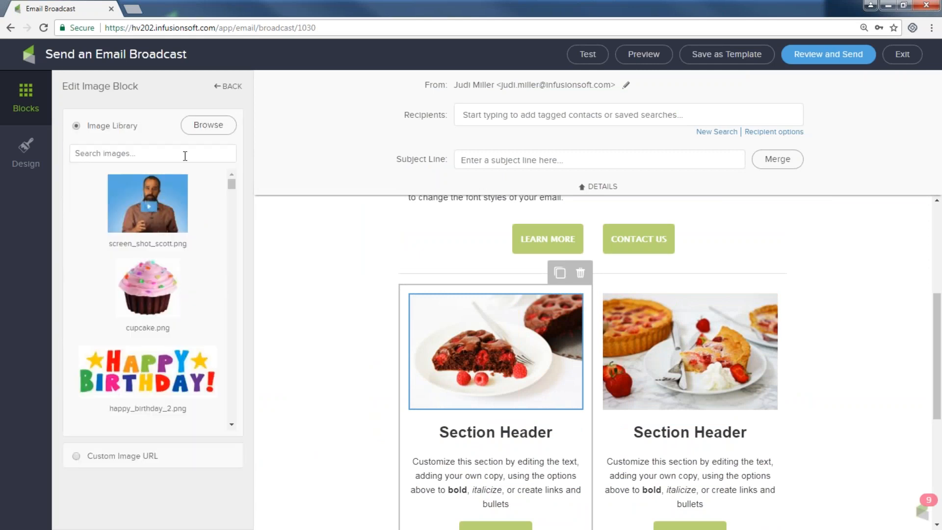
{"action": "left_click", "coordinate": [140, 283]}
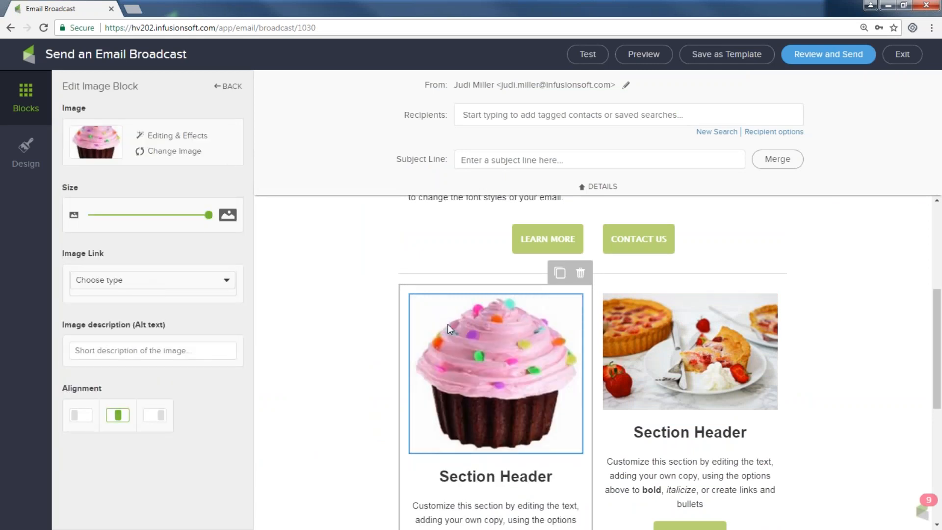
{"action": "left_click_drag", "start_coordinate": [208, 215], "coordinate": [166, 224]}
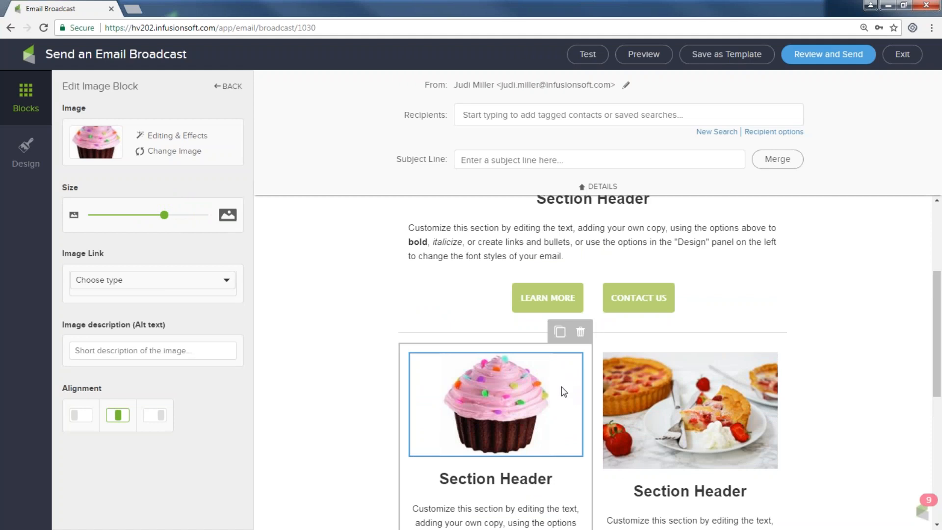
{"action": "mouse_move", "coordinate": [165, 219]}
{"action": "left_mouse_down"}
{"action": "mouse_move", "coordinate": [134, 223]}
{"action": "mouse_move", "coordinate": [160, 227]}
{"action": "left_mouse_up"}
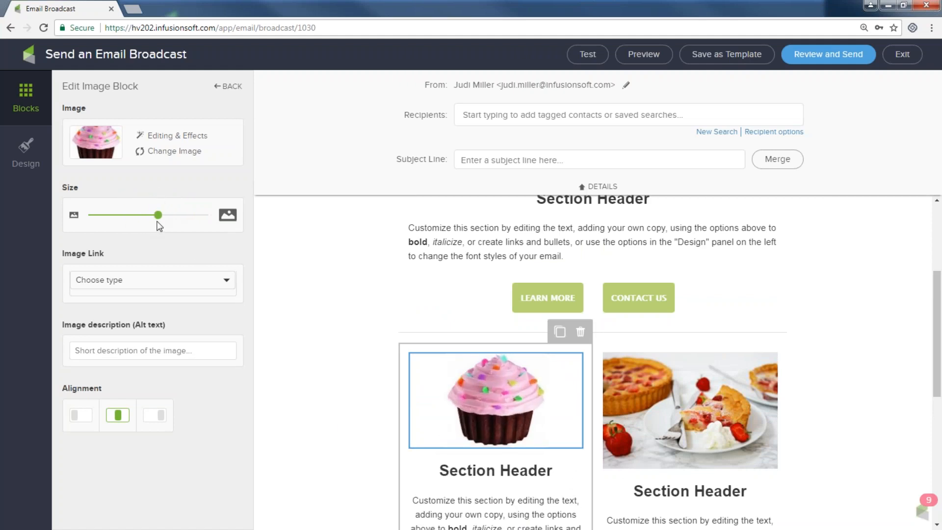
Add an image block below the two shop columns with screen_shot_scott.png, and enlarge the image.
{"action": "scroll", "coordinate": [677, 410], "scroll_direction": "down", "scroll_amount": 5}
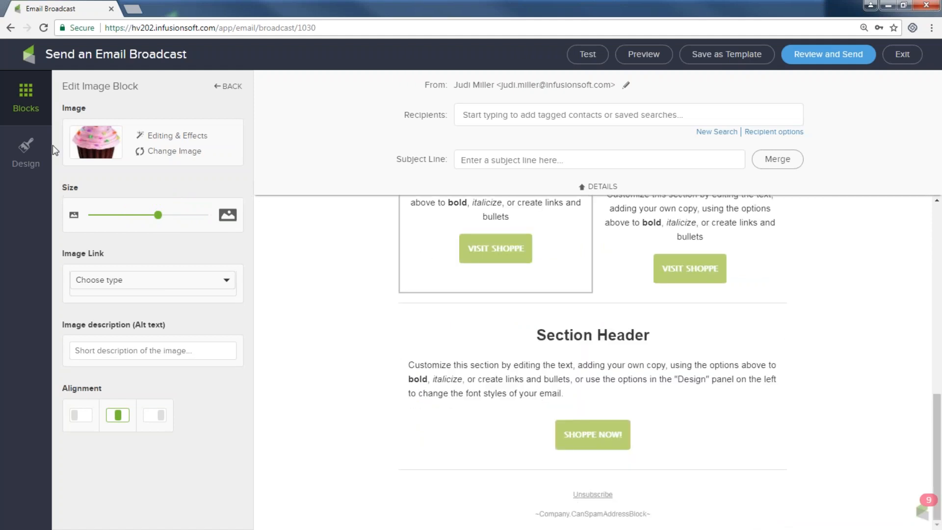
{"action": "left_click", "coordinate": [31, 100]}
{"action": "left_click_drag", "start_coordinate": [90, 169], "coordinate": [576, 317]}
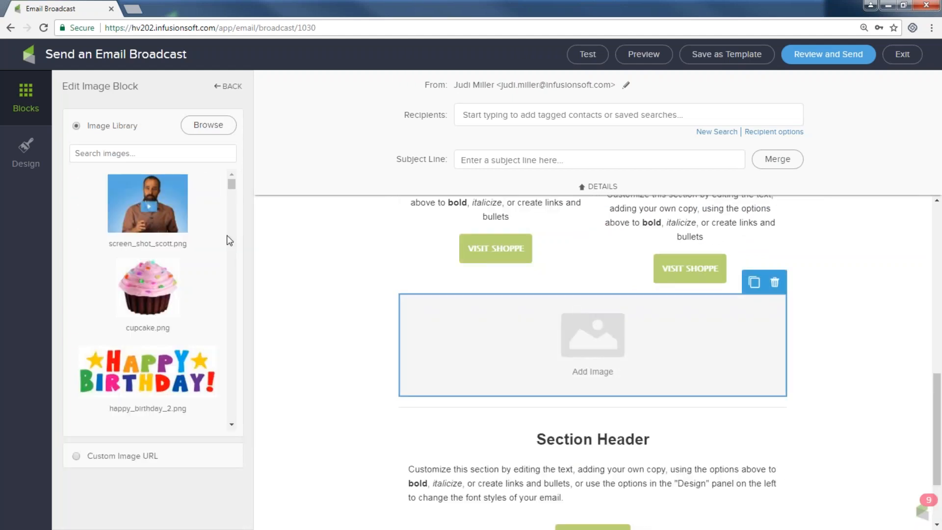
{"action": "left_click", "coordinate": [131, 214]}
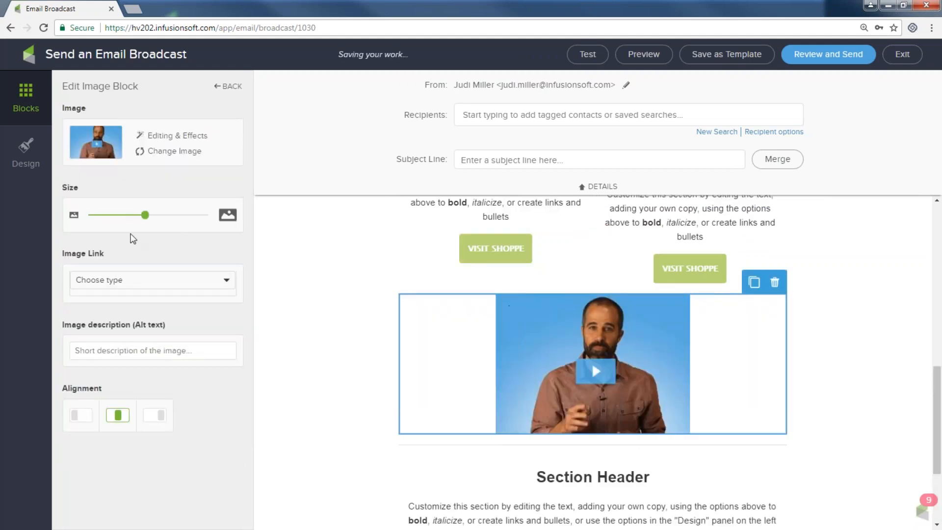
{"action": "left_click_drag", "start_coordinate": [147, 215], "coordinate": [169, 221]}
{"action": "left_click", "coordinate": [315, 280]}
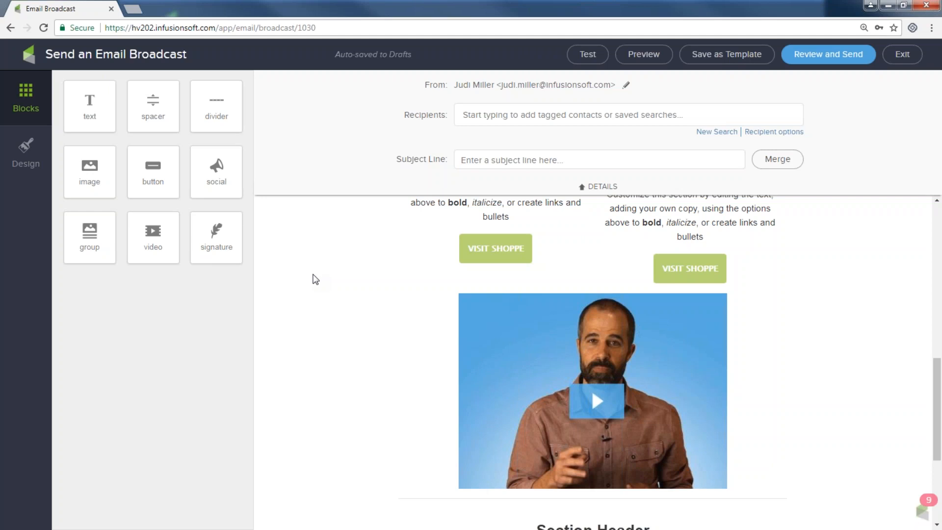
Try IS_Happy_Bday.png and happy_birthday_2.png as replacements for the Sweet Treats header image.
{"action": "scroll", "coordinate": [338, 255], "scroll_direction": "up", "scroll_amount": 10}
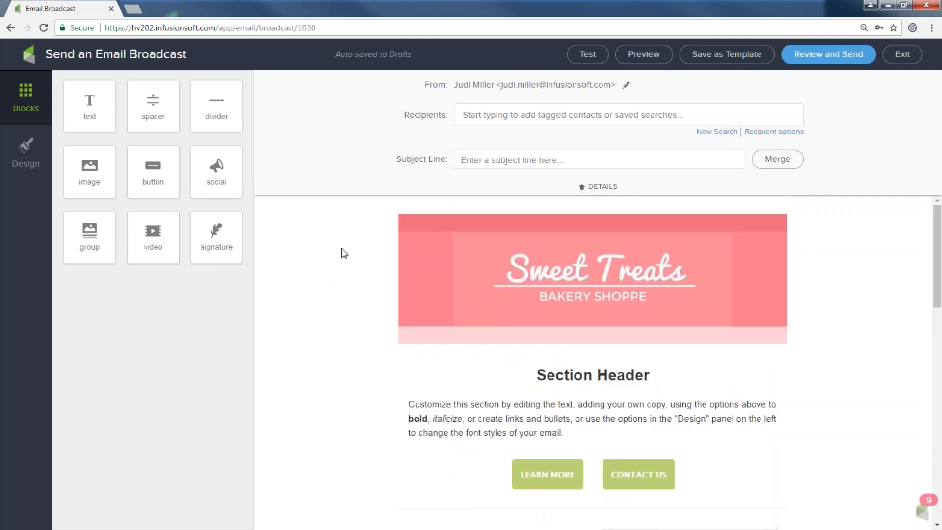
{"action": "left_click", "coordinate": [471, 260]}
{"action": "left_click", "coordinate": [196, 153]}
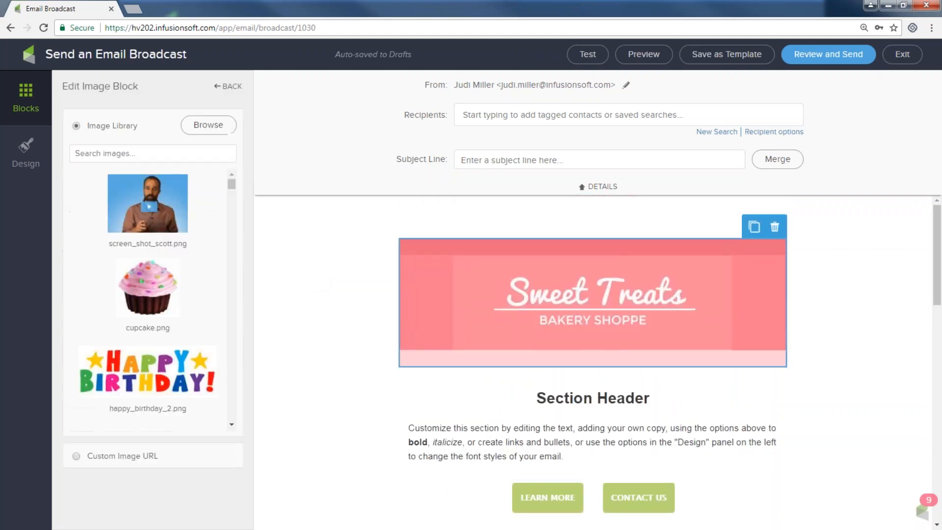
{"action": "scroll", "coordinate": [191, 231], "scroll_direction": "down", "scroll_amount": 5}
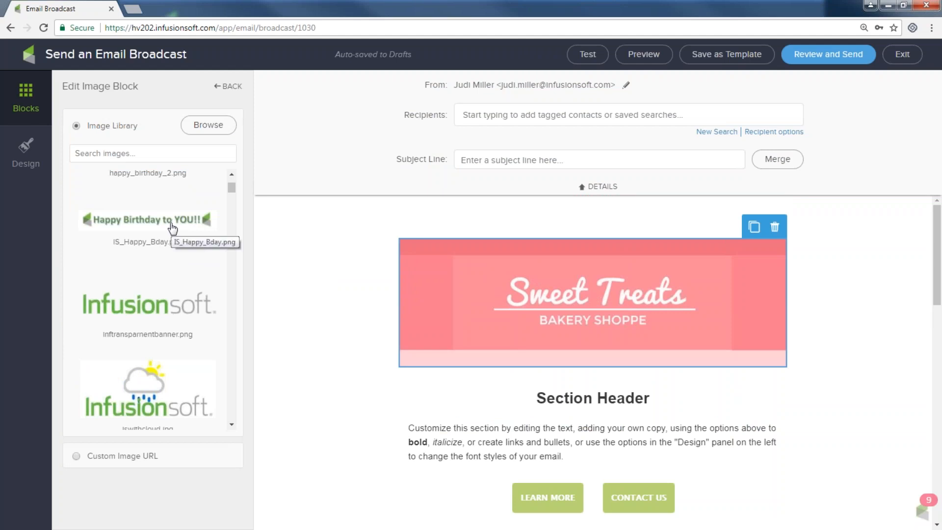
{"action": "left_click", "coordinate": [142, 220]}
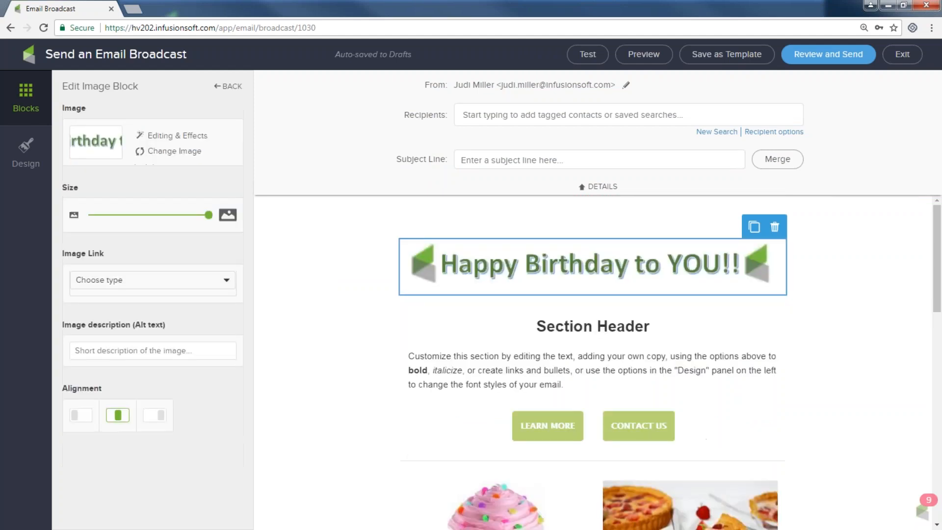
{"action": "left_click", "coordinate": [185, 152]}
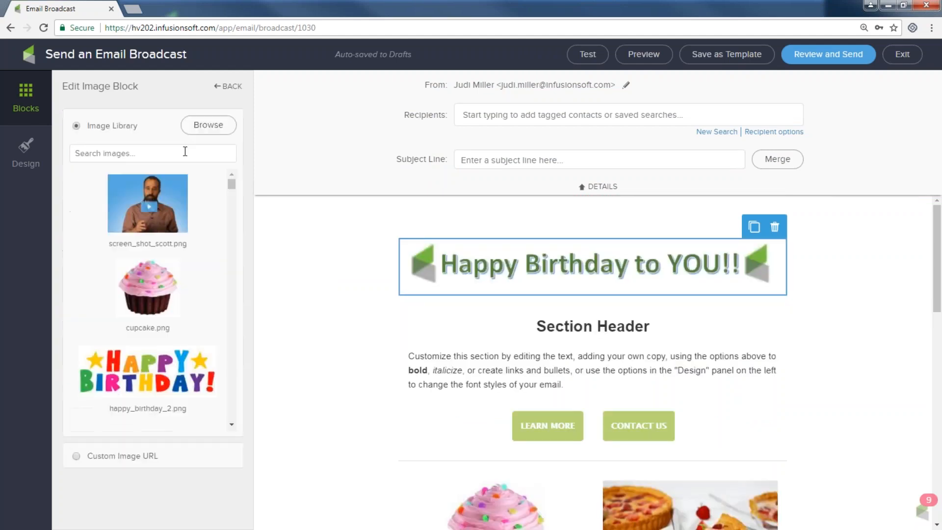
{"action": "left_click", "coordinate": [143, 365]}
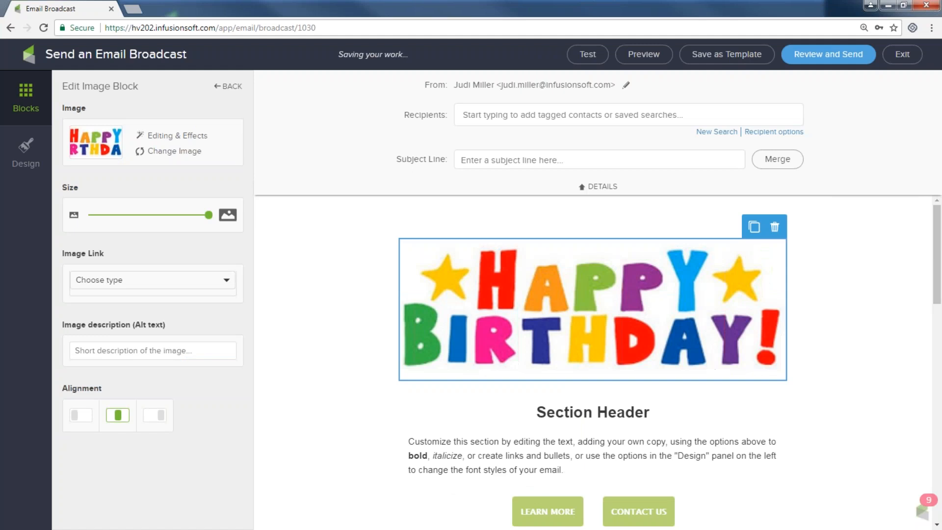
Replace the header image with the Infusionsoft logo with cloud and sun, and reduce its size to about two thirds.
{"action": "left_click", "coordinate": [202, 156]}
{"action": "scroll", "coordinate": [189, 210], "scroll_direction": "down", "scroll_amount": 4}
{"action": "left_click", "coordinate": [158, 244]}
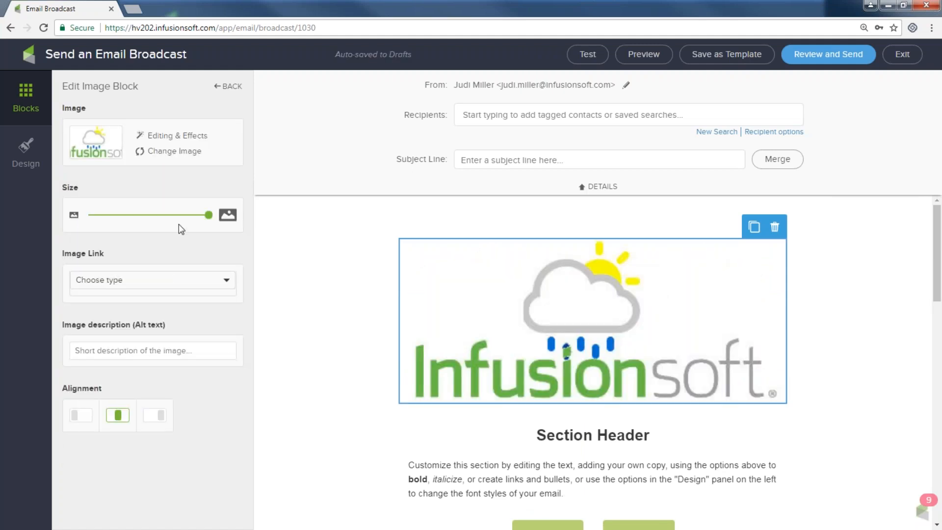
{"action": "left_click_drag", "start_coordinate": [191, 218], "coordinate": [172, 219]}
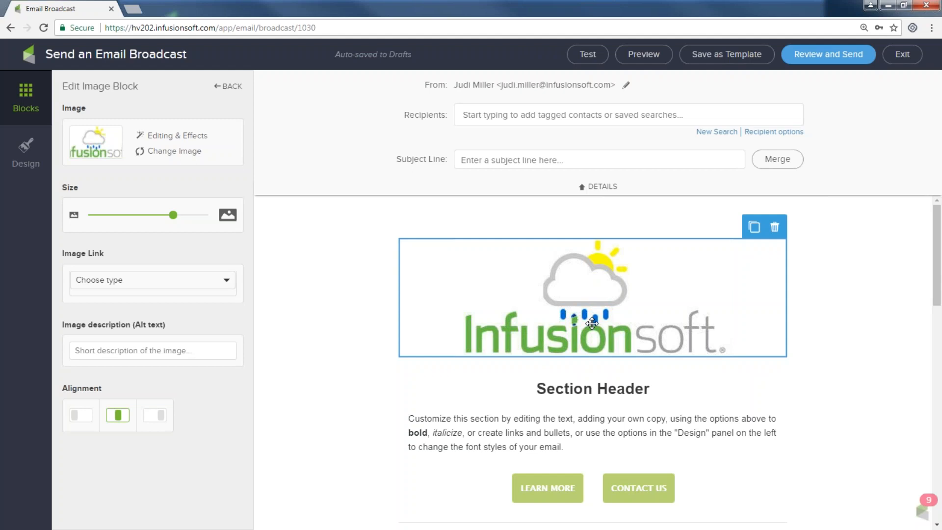
Open help.infusionsoft.com in a new browser tab and examine its list of Infusionsoft Basic Training webinars.
{"action": "left_click", "coordinate": [137, 13]}
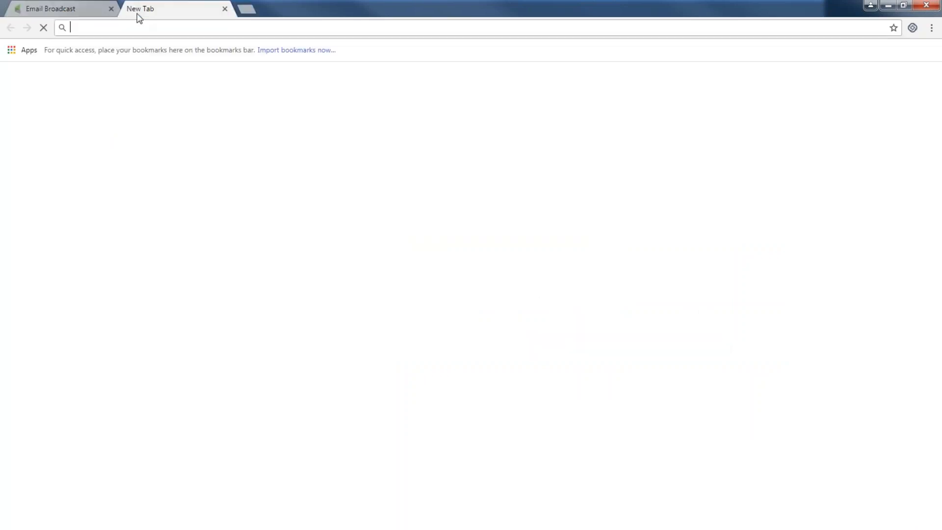
{"action": "type", "text": "help"}
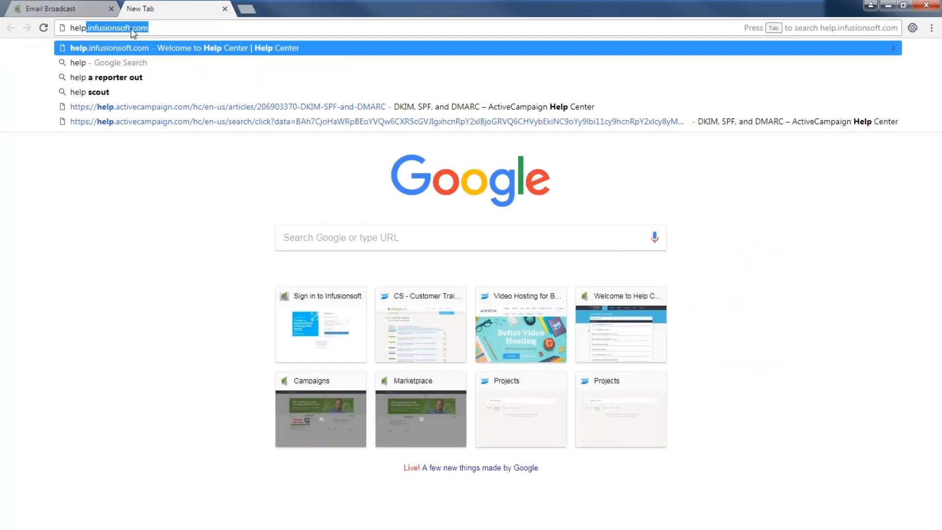
{"action": "left_click", "coordinate": [131, 29]}
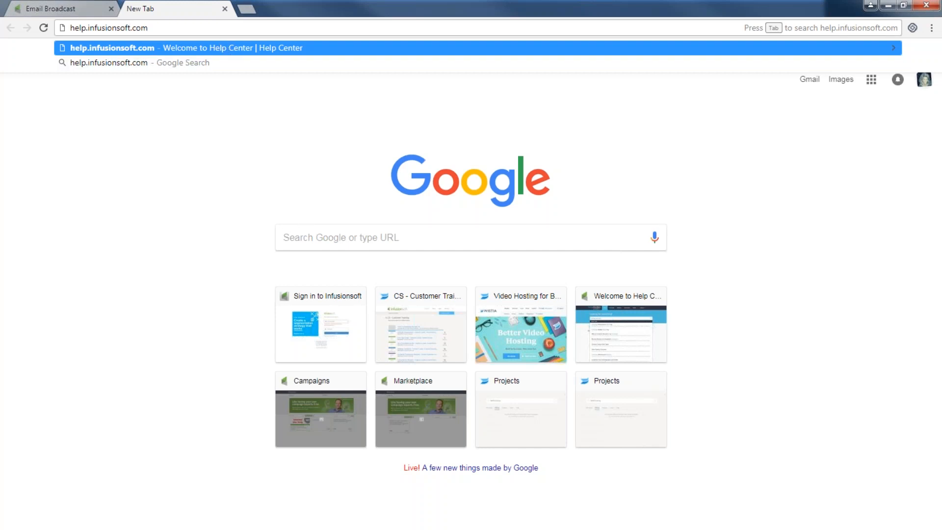
{"action": "key", "text": "Return"}
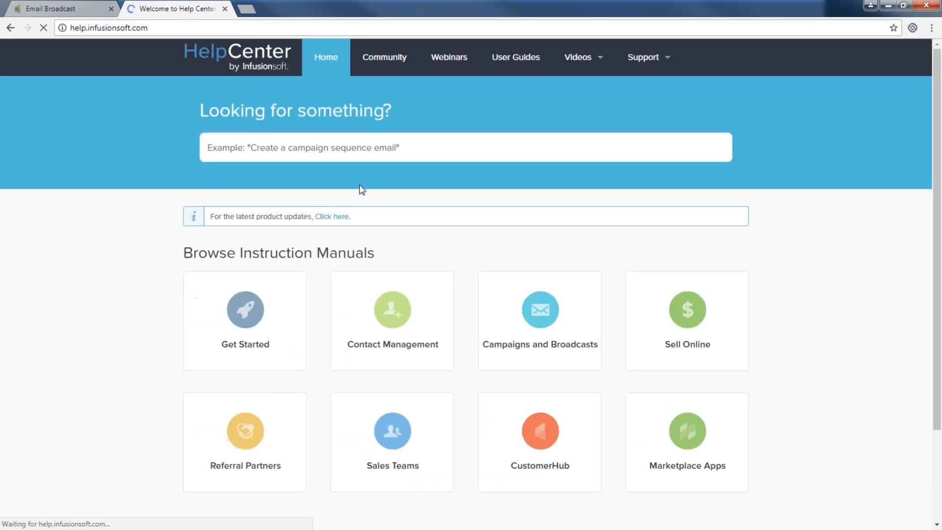
{"action": "left_click", "coordinate": [446, 63]}
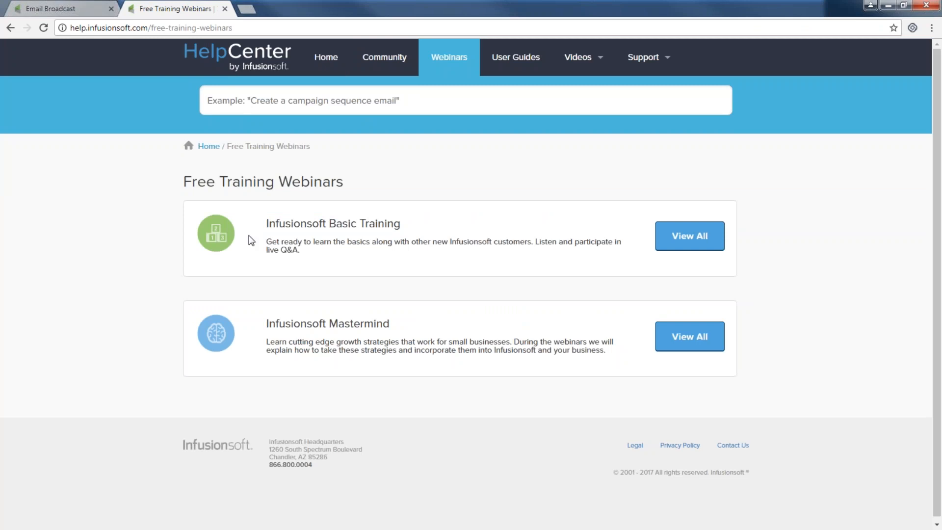
{"action": "left_click", "coordinate": [275, 228]}
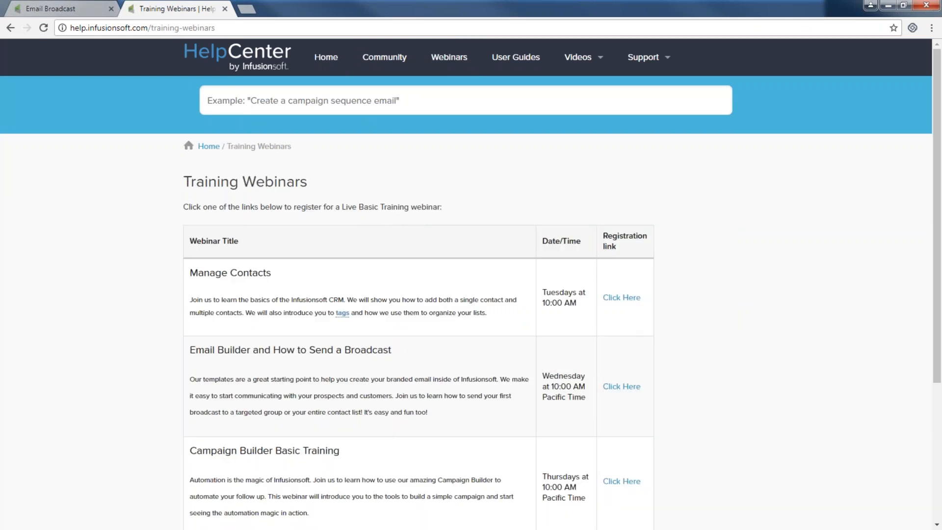
{"action": "scroll", "coordinate": [442, 456], "scroll_direction": "down", "scroll_amount": 1}
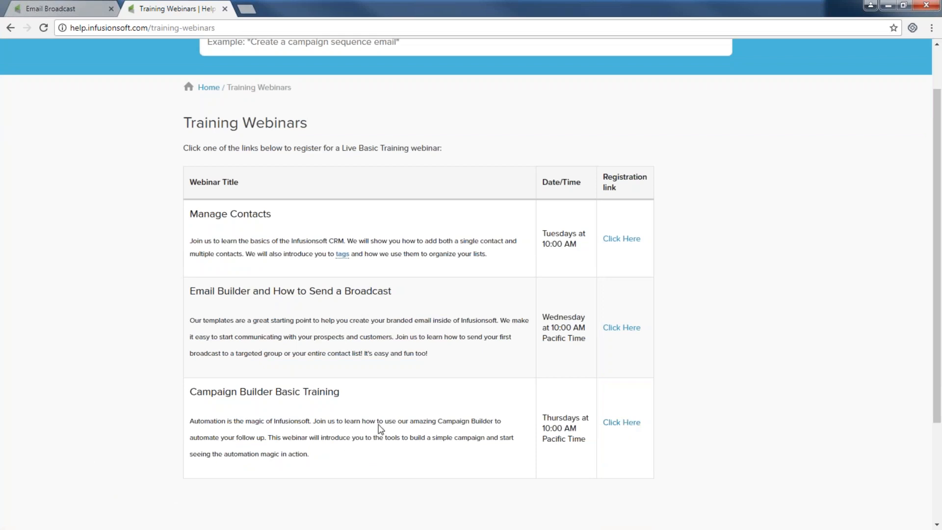
Switch to the other browser window and open the Basic Training Webinars YouTube channel's home page in a new tab.
{"action": "key", "text": "alt+Tab"}
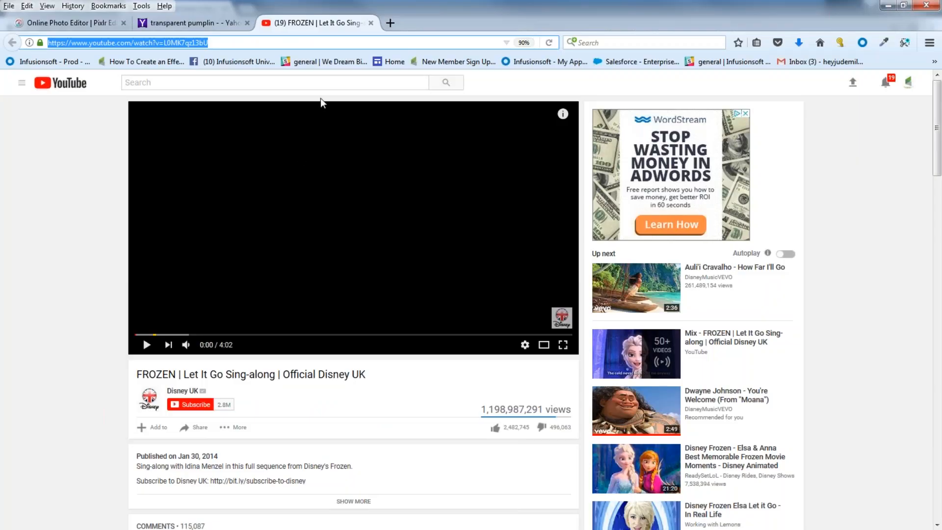
{"action": "left_click", "coordinate": [388, 22]}
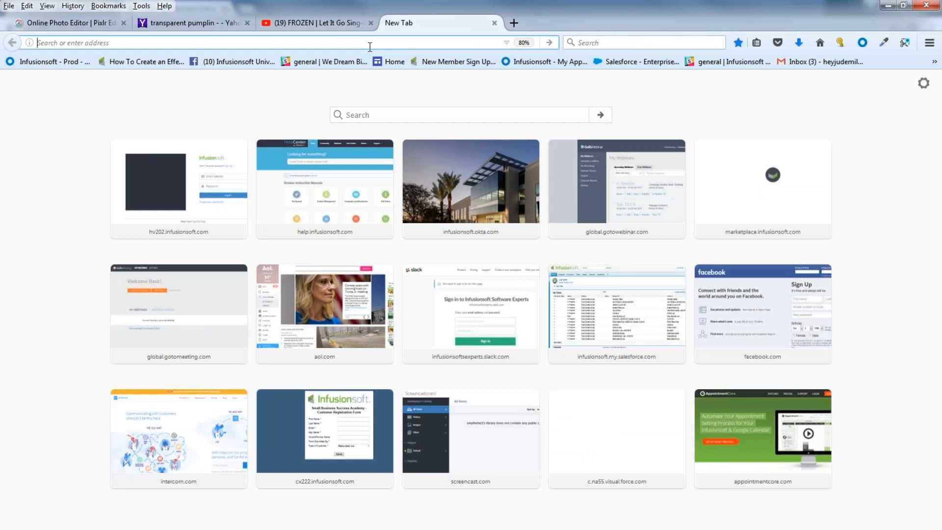
{"action": "type", "text": "basicsalesdemo.infusionsoft.com/"}
{"action": "left_click", "coordinate": [212, 89]}
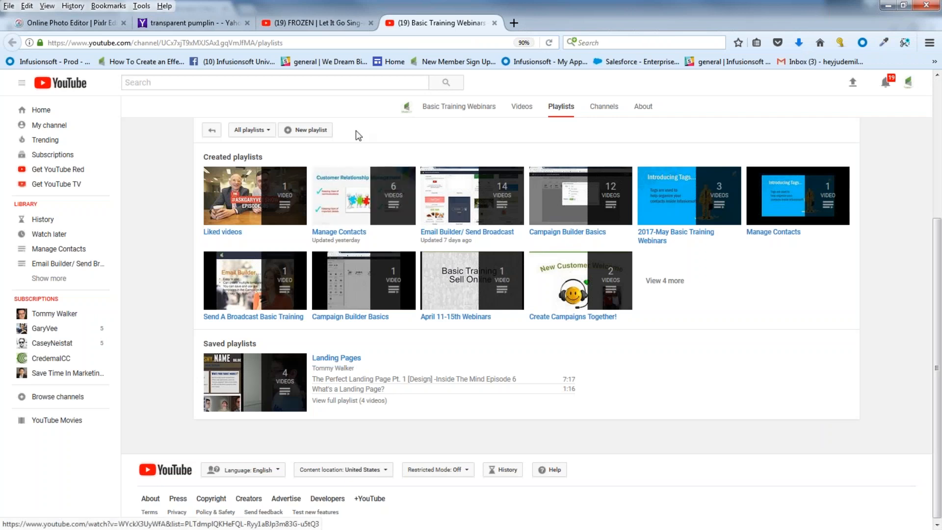
{"action": "left_click", "coordinate": [68, 129]}
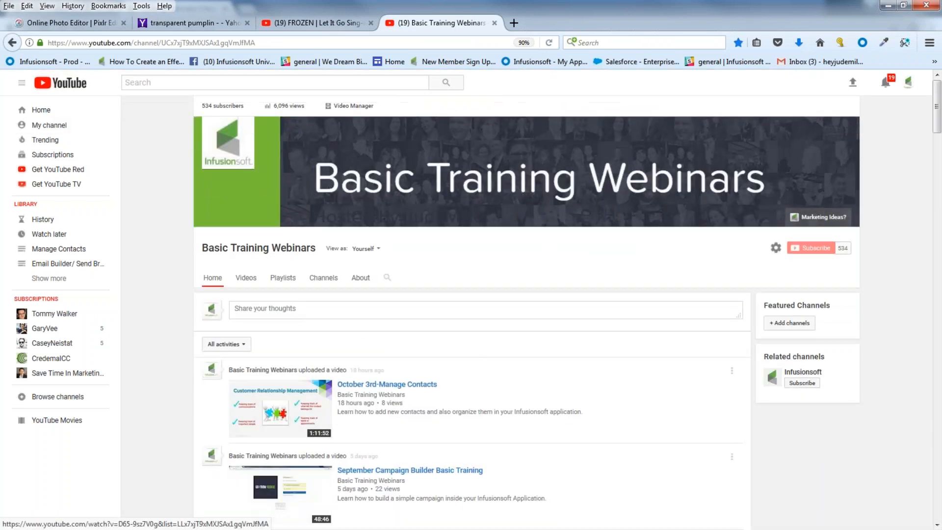
Examine the Basic Training Webinars channel's uploaded videos, from the October 3rd Manage Contacts recording down to the Refer a Friend campaign guide.
{"action": "scroll", "coordinate": [471, 357], "scroll_direction": "down", "scroll_amount": 2}
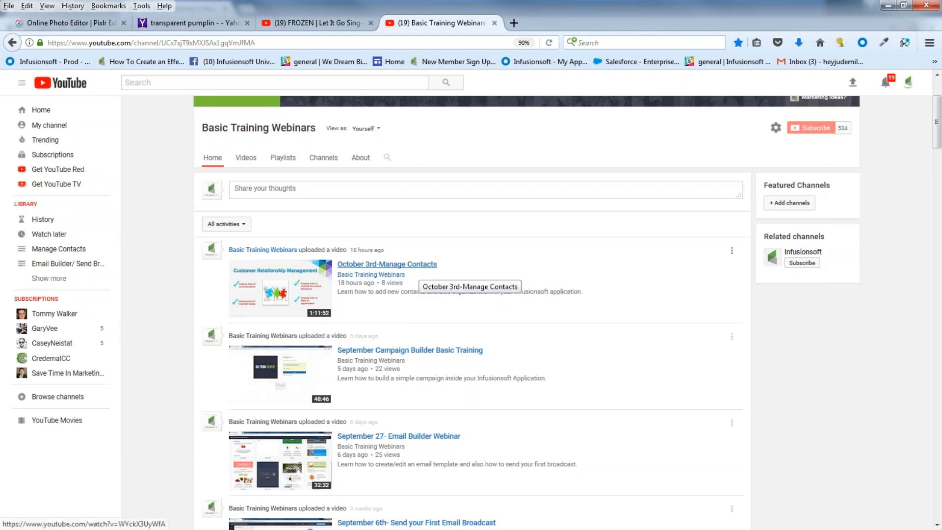
{"action": "scroll", "coordinate": [419, 272], "scroll_direction": "down", "scroll_amount": 1}
{"action": "scroll", "coordinate": [436, 319], "scroll_direction": "down", "scroll_amount": 12}
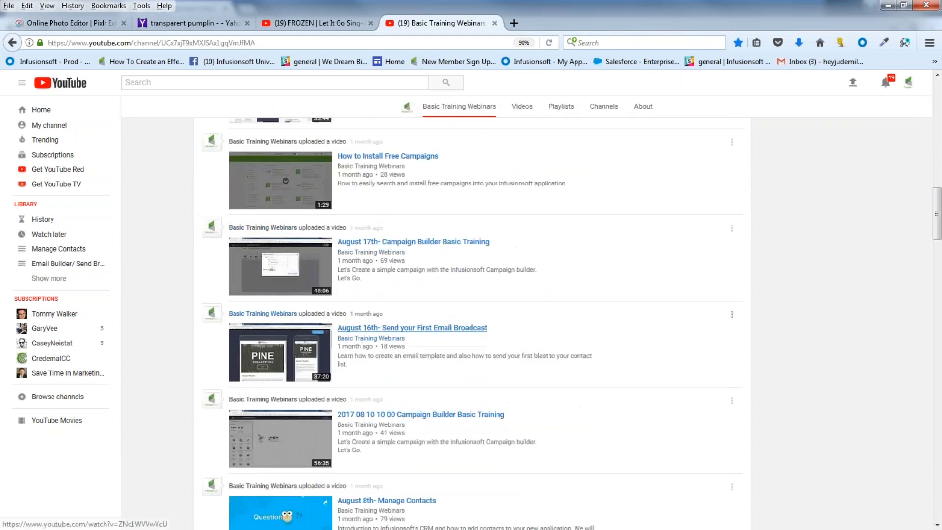
{"action": "scroll", "coordinate": [439, 328], "scroll_direction": "down", "scroll_amount": 12}
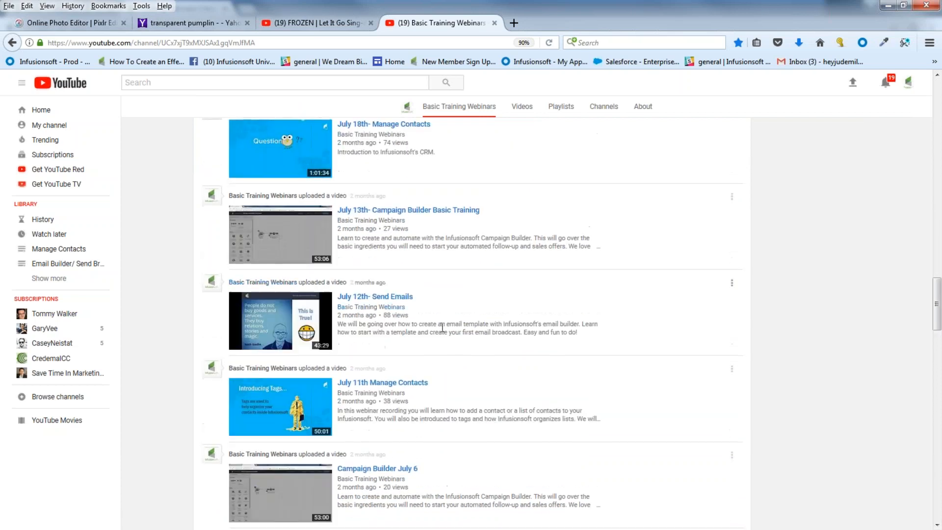
{"action": "scroll", "coordinate": [442, 328], "scroll_direction": "down", "scroll_amount": 7}
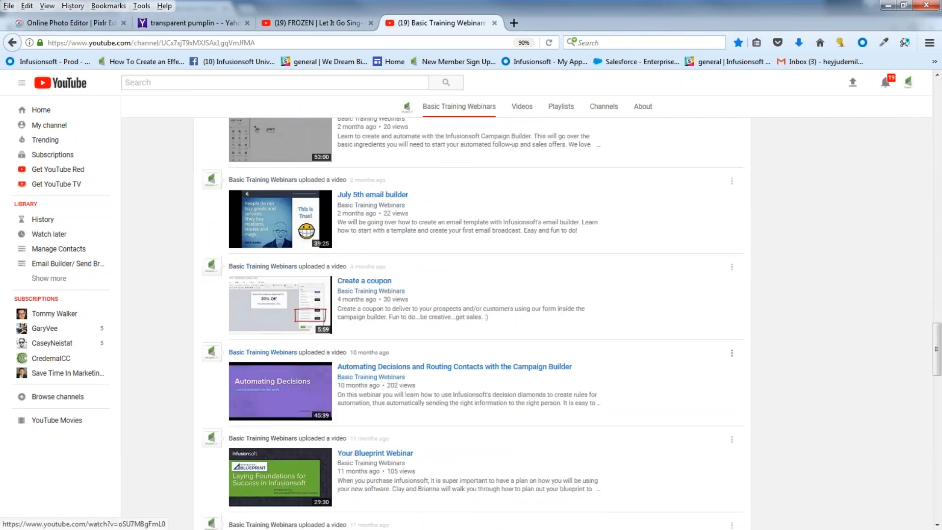
{"action": "scroll", "coordinate": [366, 361], "scroll_direction": "down", "scroll_amount": 2}
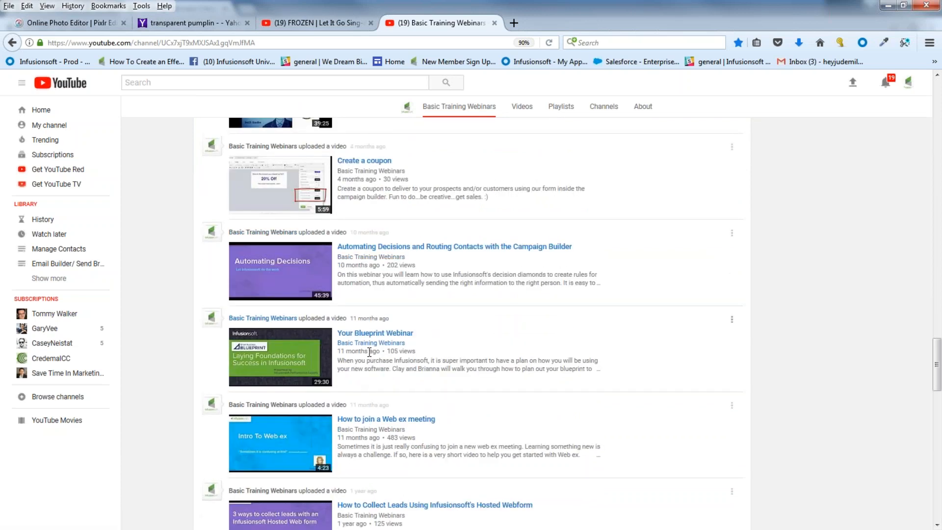
{"action": "scroll", "coordinate": [369, 352], "scroll_direction": "down", "scroll_amount": 1}
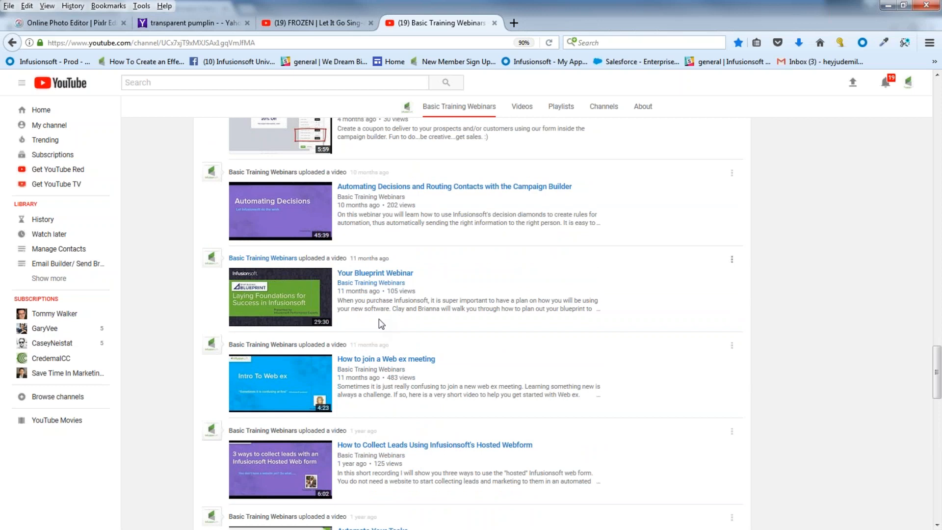
{"action": "scroll", "coordinate": [435, 334], "scroll_direction": "down", "scroll_amount": 1}
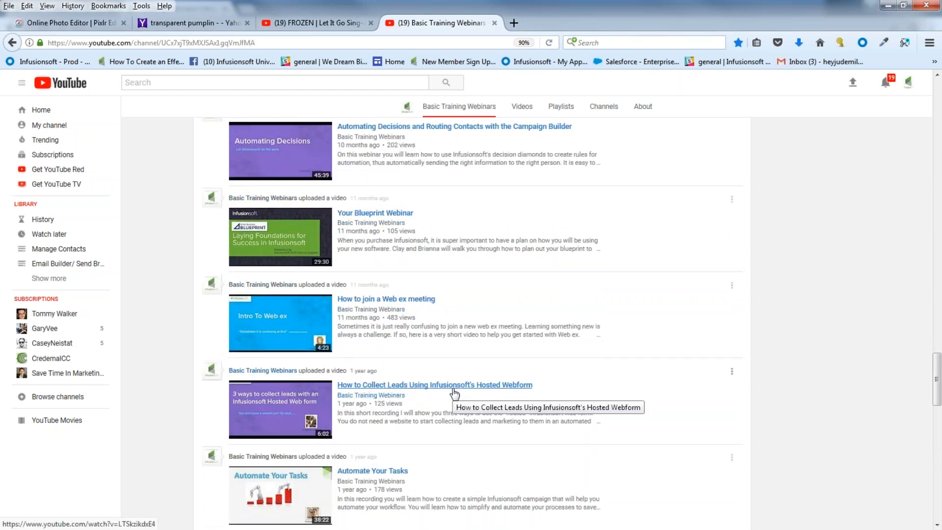
{"action": "scroll", "coordinate": [454, 392], "scroll_direction": "down", "scroll_amount": 4}
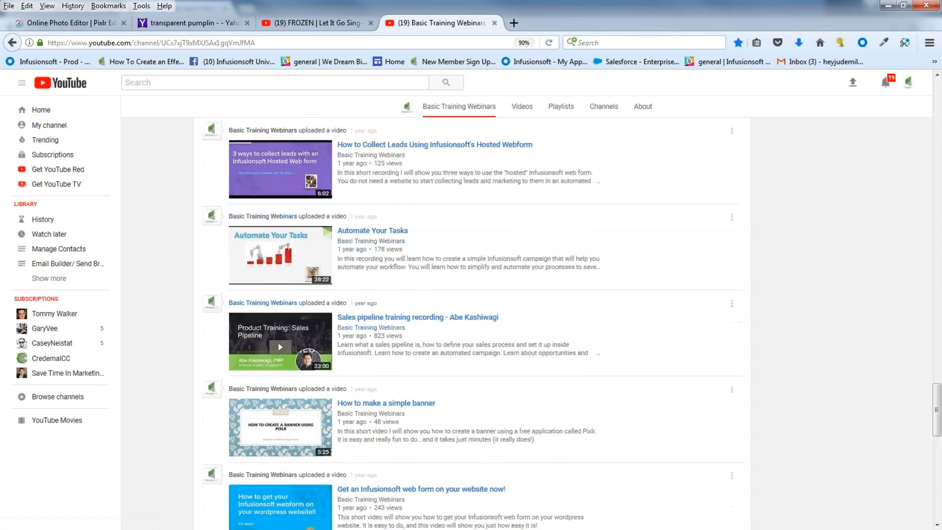
{"action": "scroll", "coordinate": [421, 343], "scroll_direction": "down", "scroll_amount": 1}
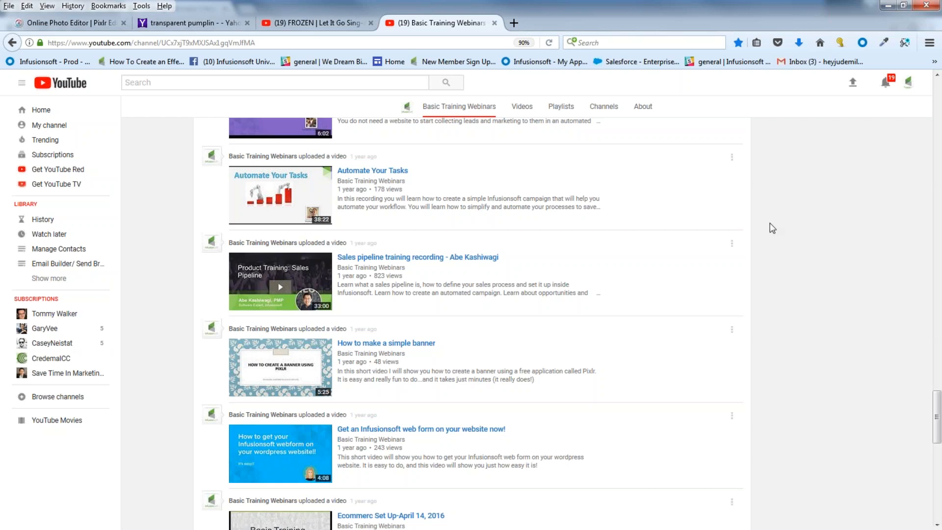
{"action": "scroll", "coordinate": [829, 216], "scroll_direction": "down", "scroll_amount": 5}
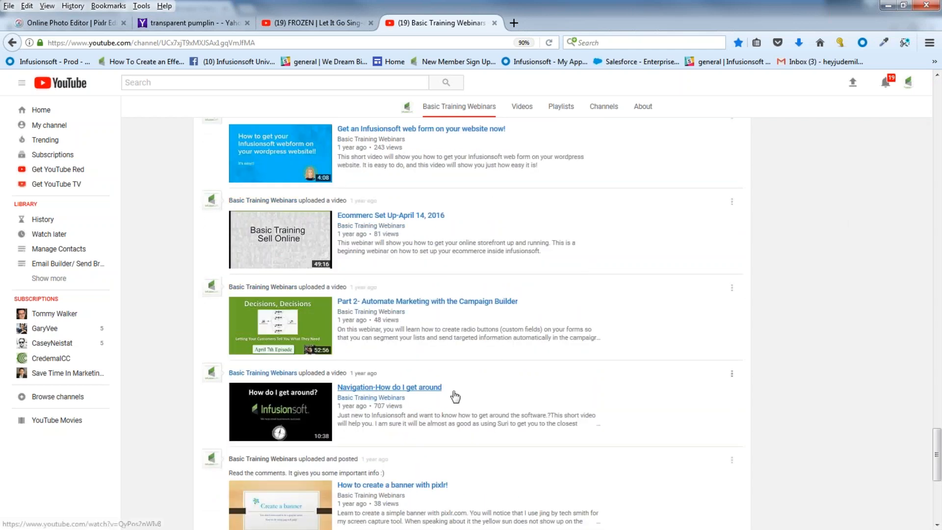
{"action": "scroll", "coordinate": [457, 396], "scroll_direction": "down", "scroll_amount": 2}
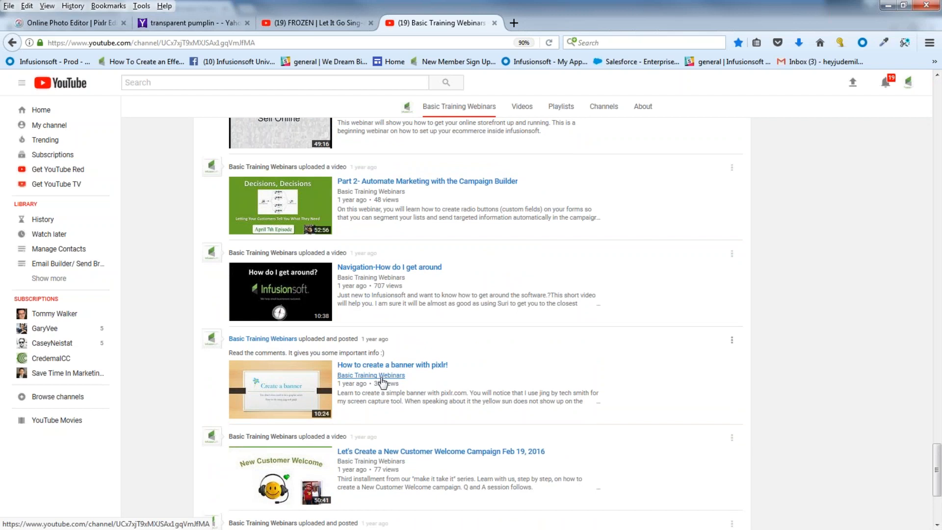
{"action": "scroll", "coordinate": [380, 380], "scroll_direction": "down", "scroll_amount": 2}
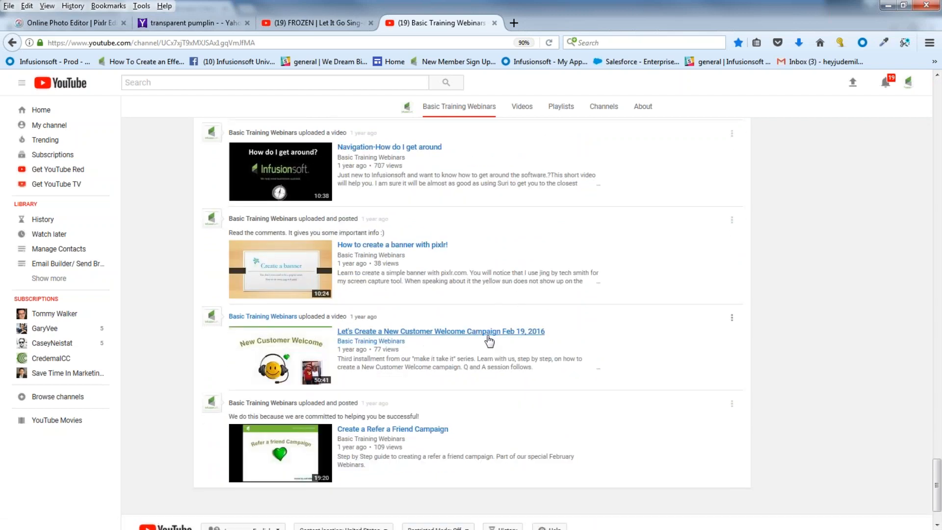